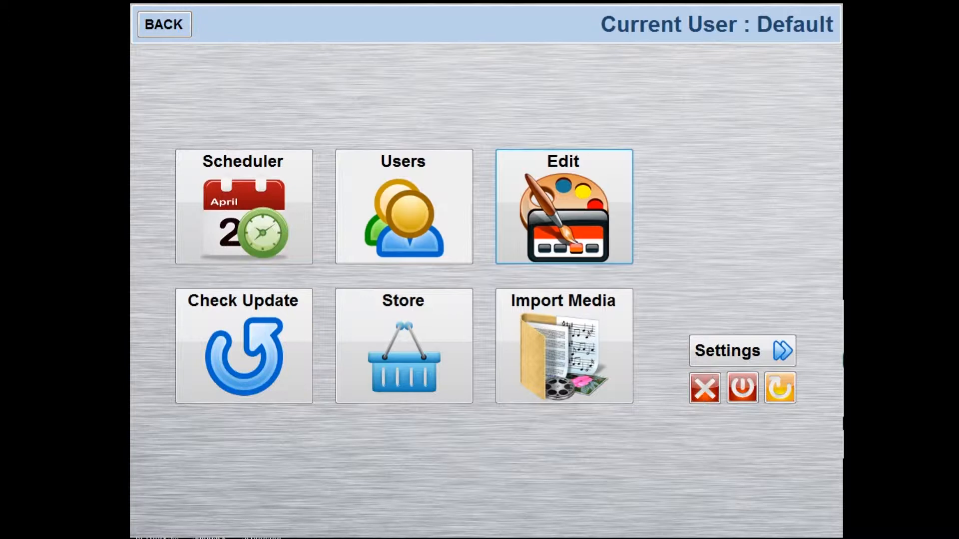
# Open the theme editor and preview the Classic and Electric content of the Flip theme
pyautogui.click(598, 201)
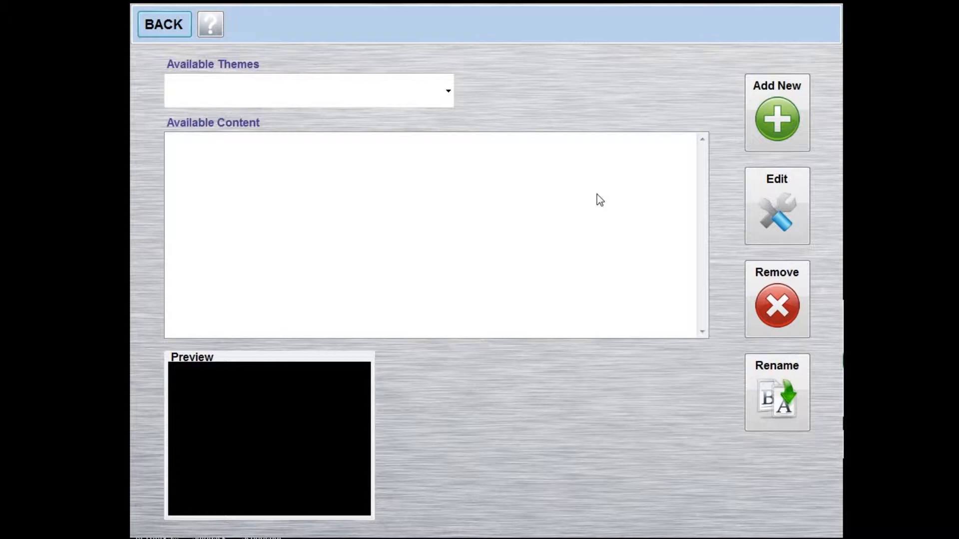
pyautogui.click(446, 92)
pyautogui.click(332, 297)
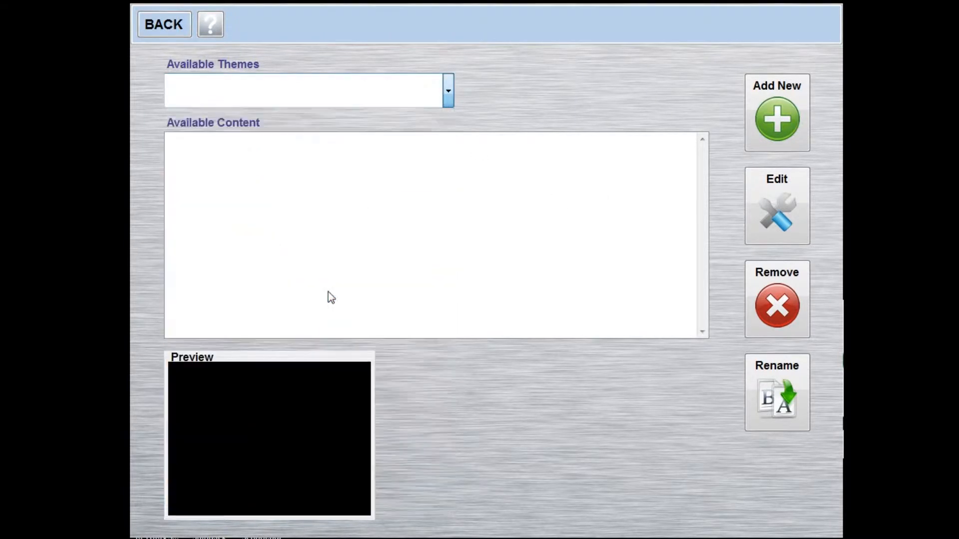
pyautogui.click(332, 236)
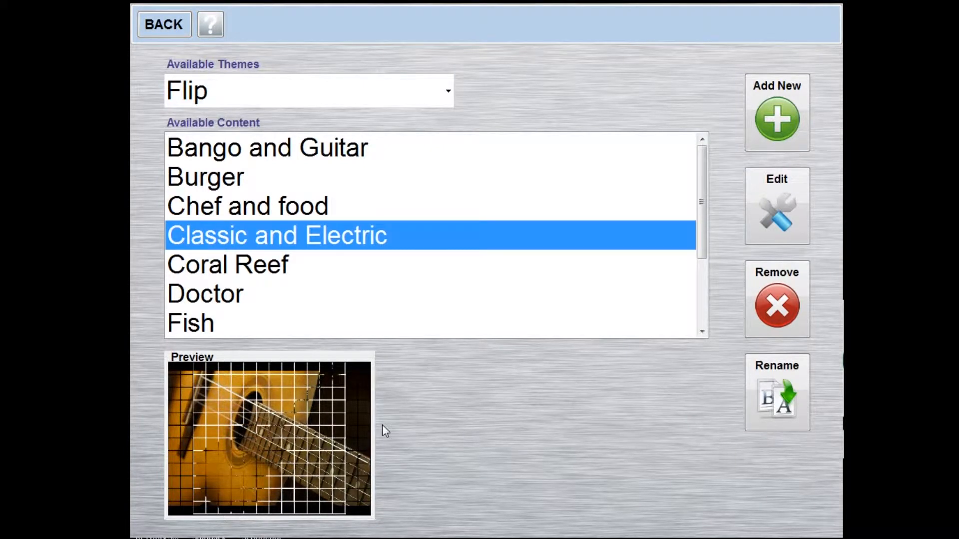
# Start a new theme based on the Fade theme style
pyautogui.click(772, 113)
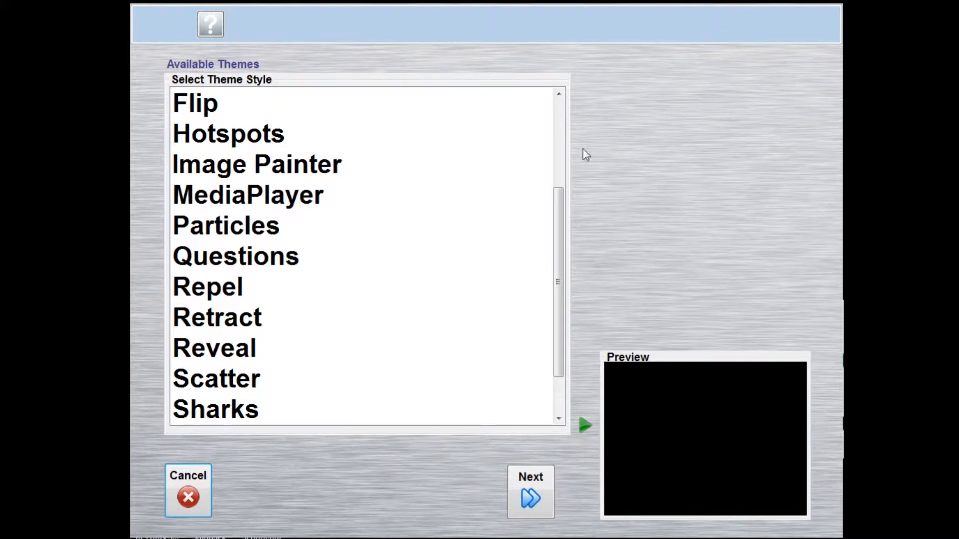
pyautogui.moveTo(563, 250); pyautogui.dragTo(564, 157)
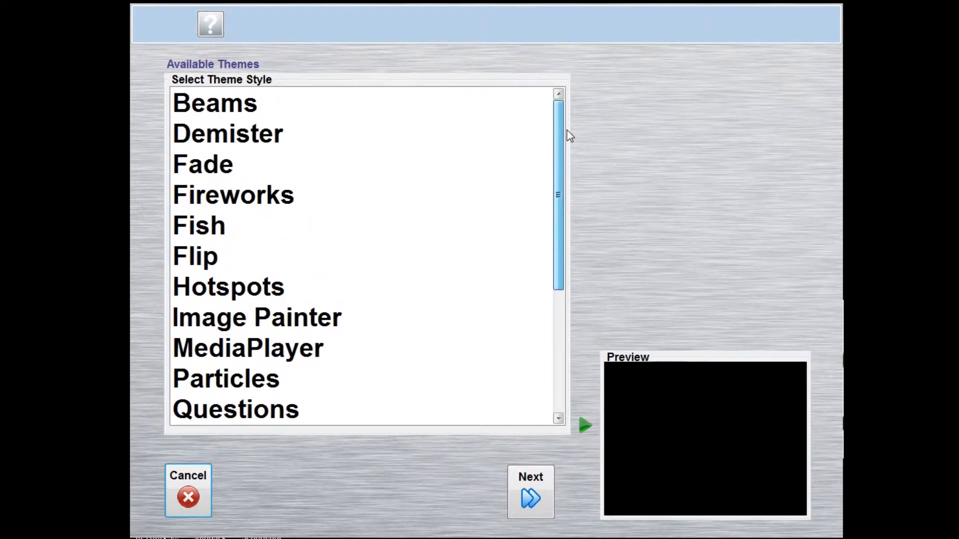
pyautogui.click(233, 172)
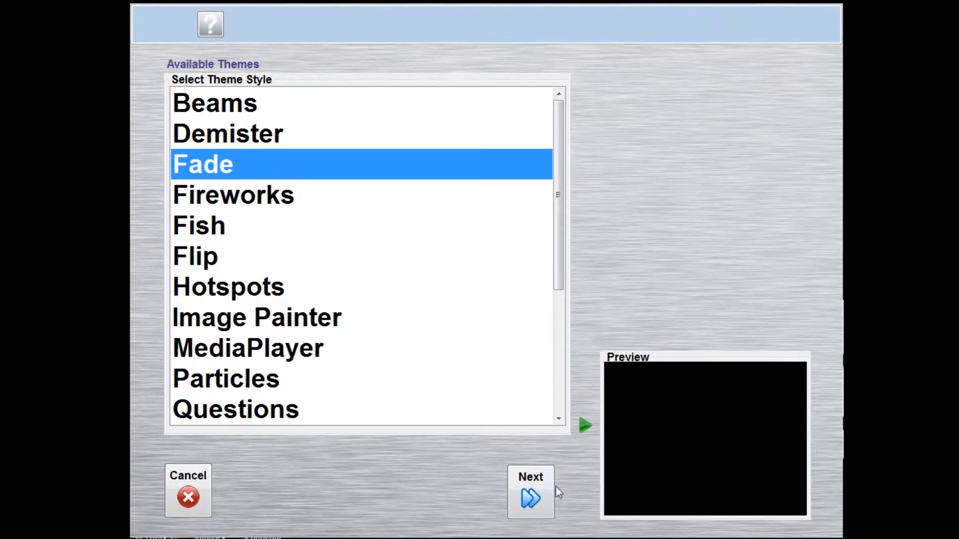
pyautogui.click(530, 495)
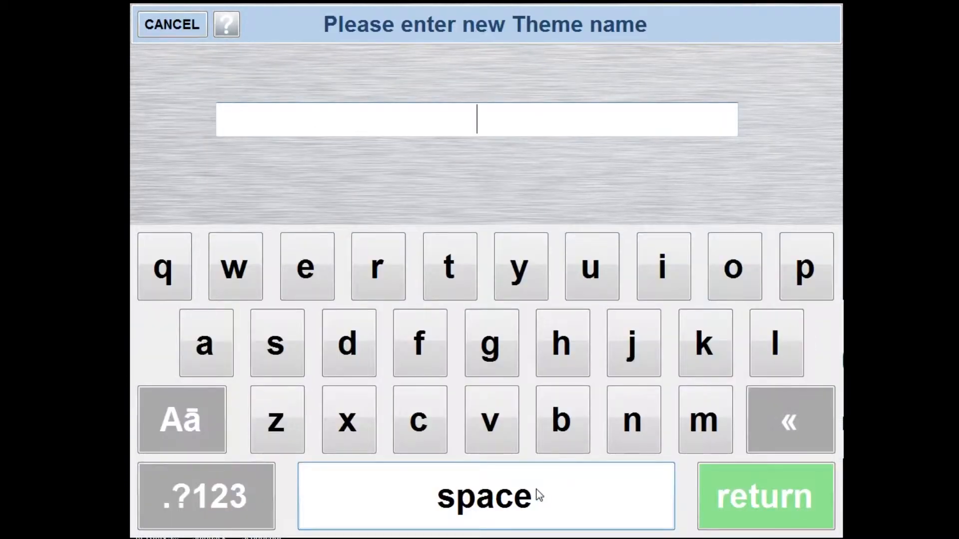
# Name the new theme with the creator's first name in the possessive followed by "Fade Theme Test"
pyautogui.write("Warren'")
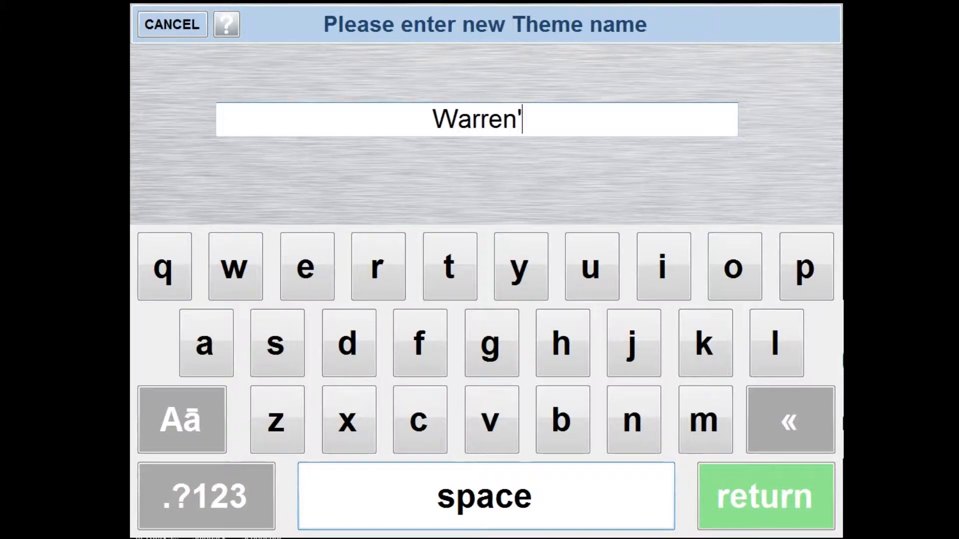
pyautogui.write('s Fade Th')
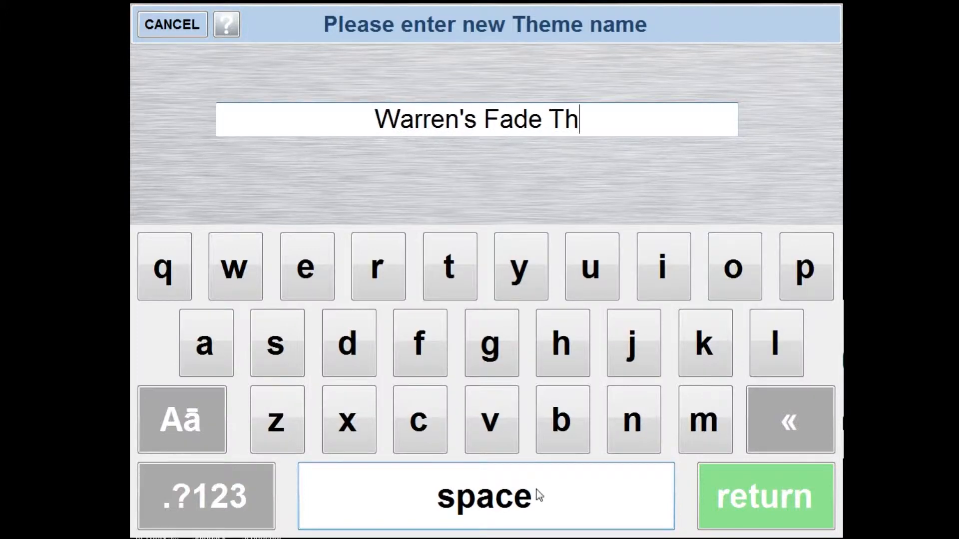
pyautogui.write('eme Test')
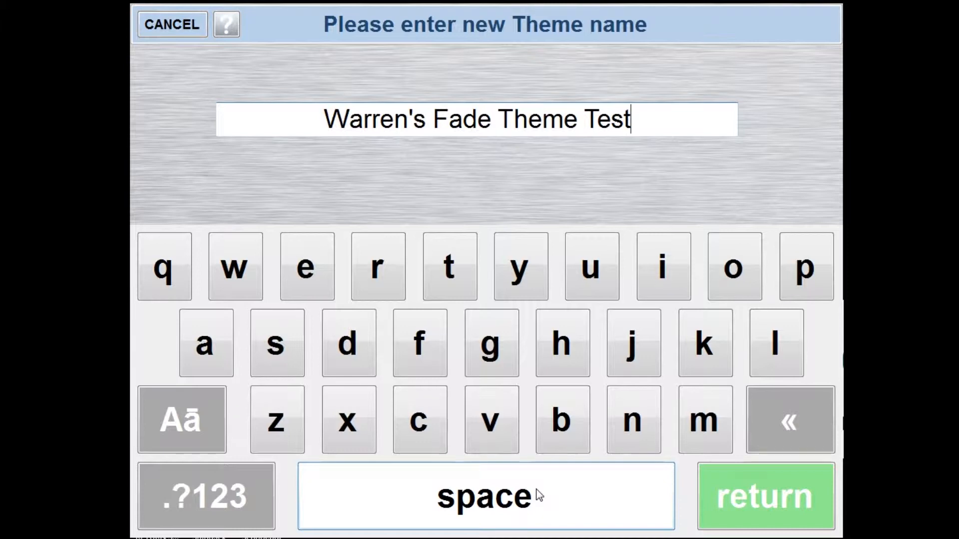
pyautogui.click(778, 522)
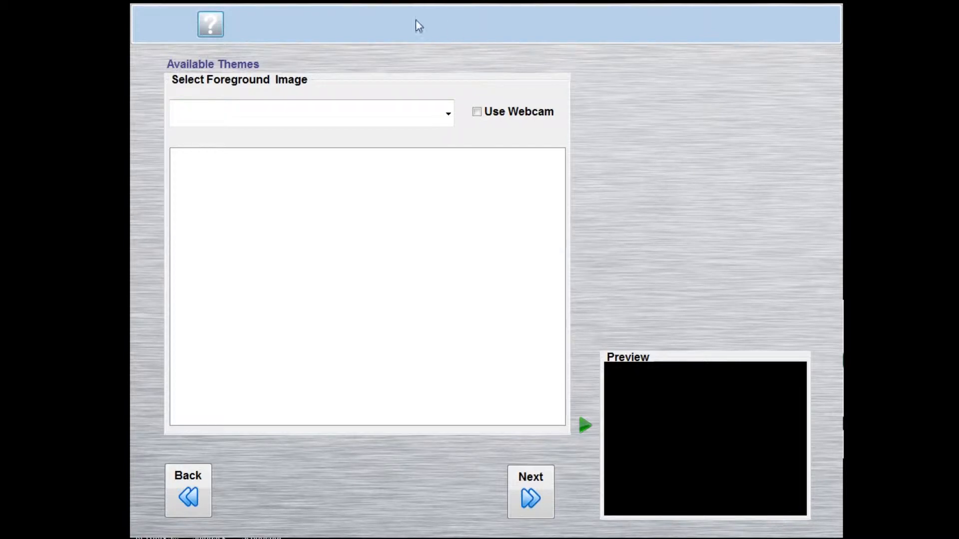
# Choose Lasagne from the Food category as the theme's foreground image
pyautogui.click(447, 116)
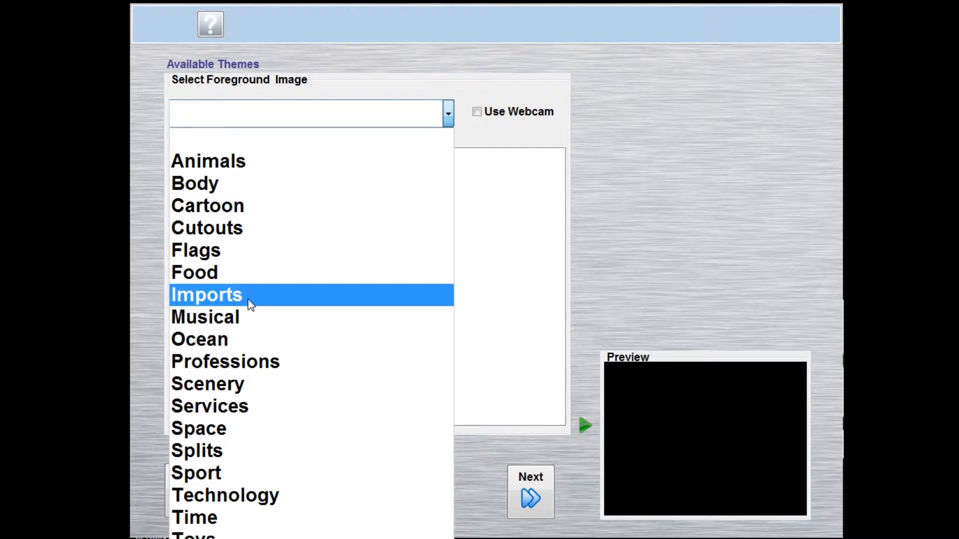
pyautogui.click(210, 282)
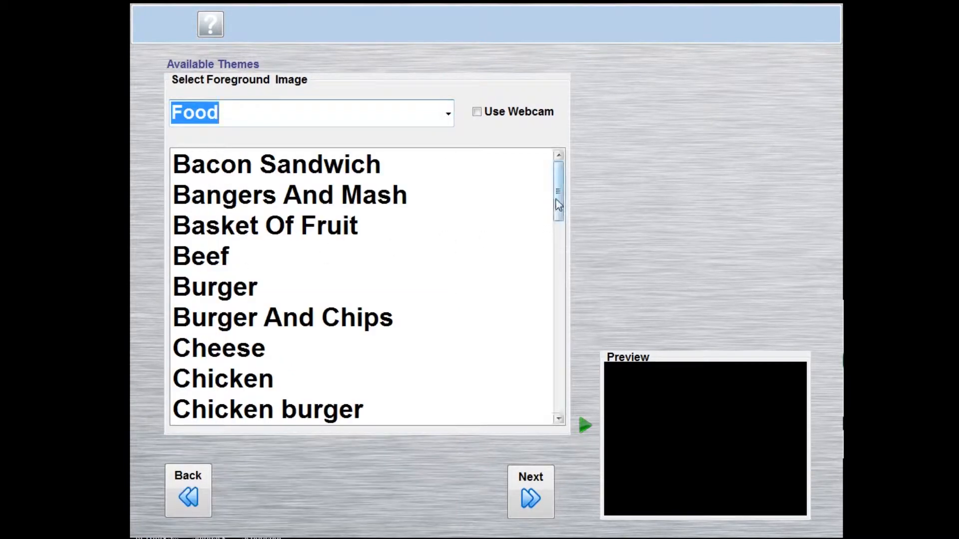
pyautogui.moveTo(557, 203); pyautogui.dragTo(559, 352)
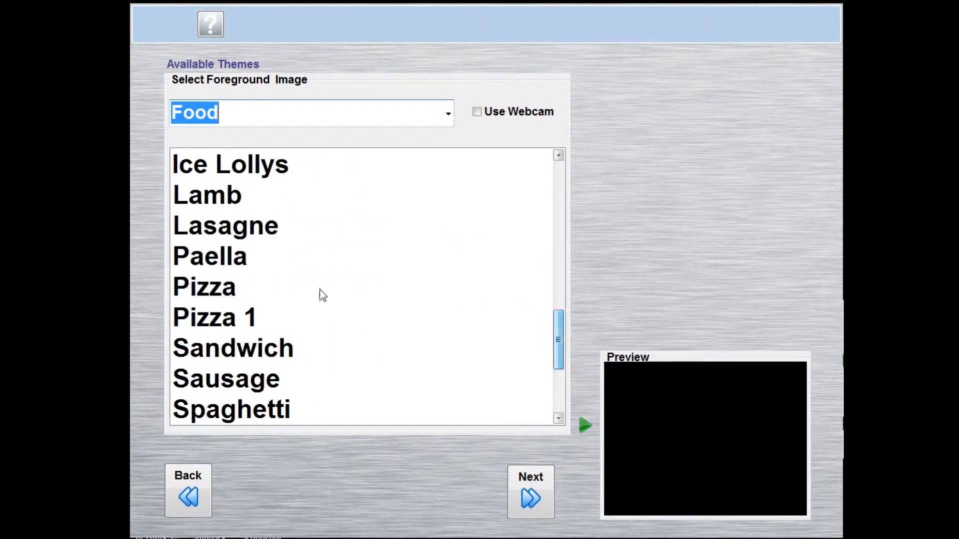
pyautogui.click(251, 235)
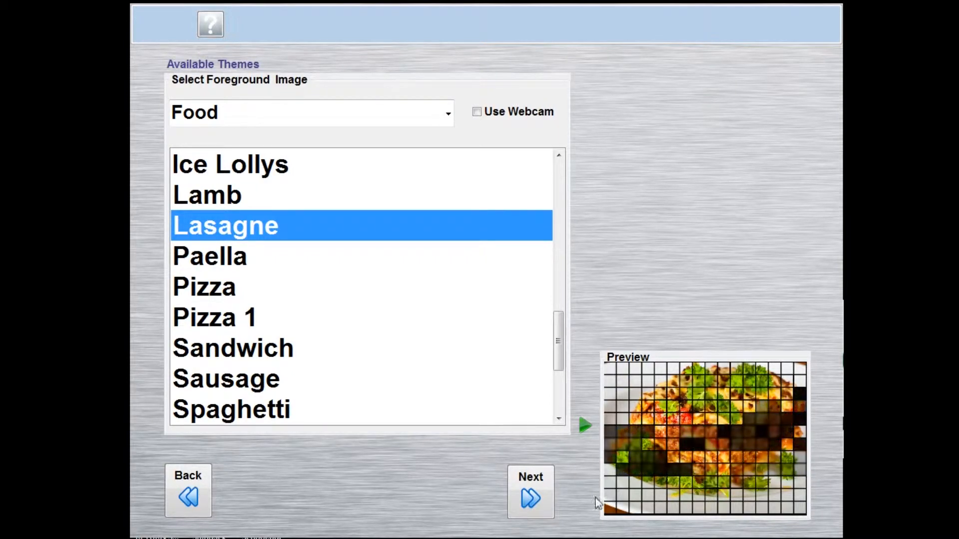
pyautogui.click(529, 497)
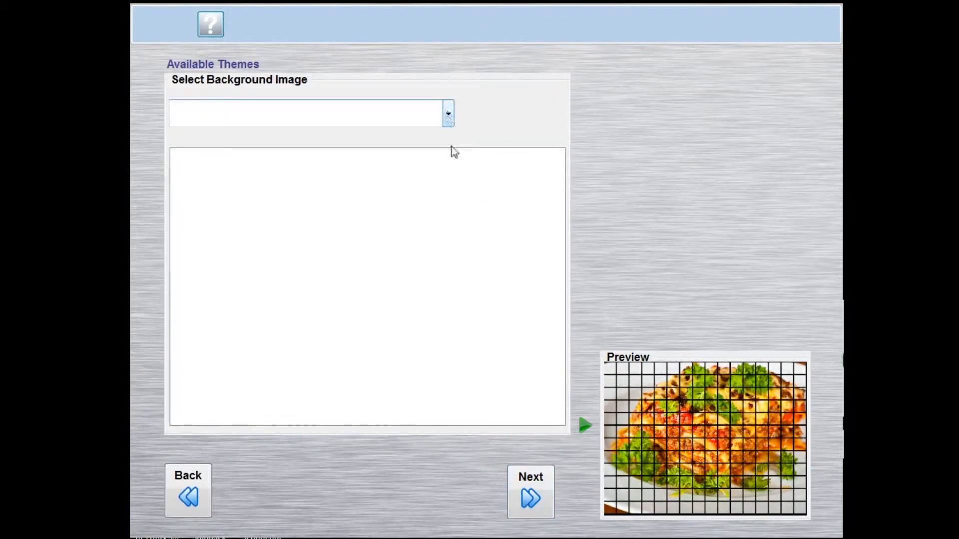
# Choose Italian from the Flags category as the theme's background image
pyautogui.click(448, 115)
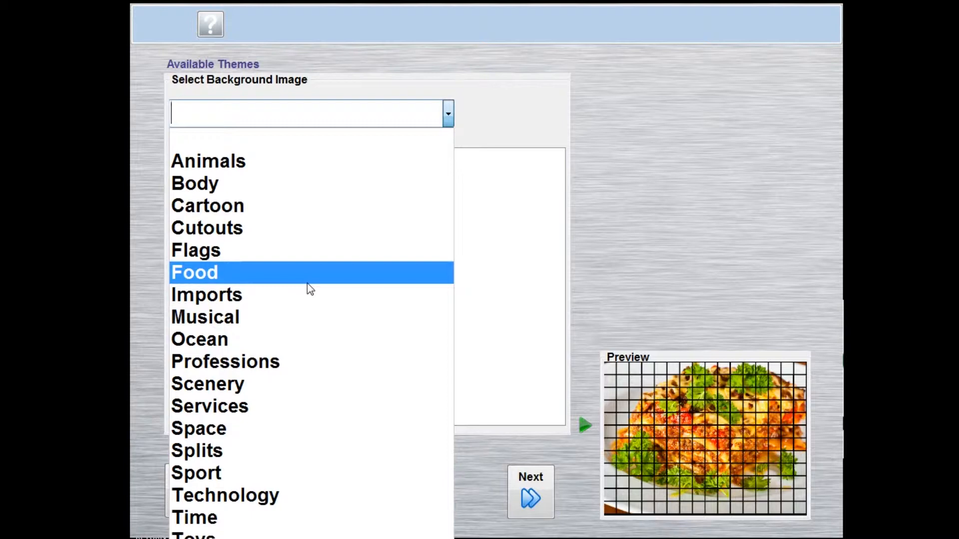
pyautogui.click(305, 259)
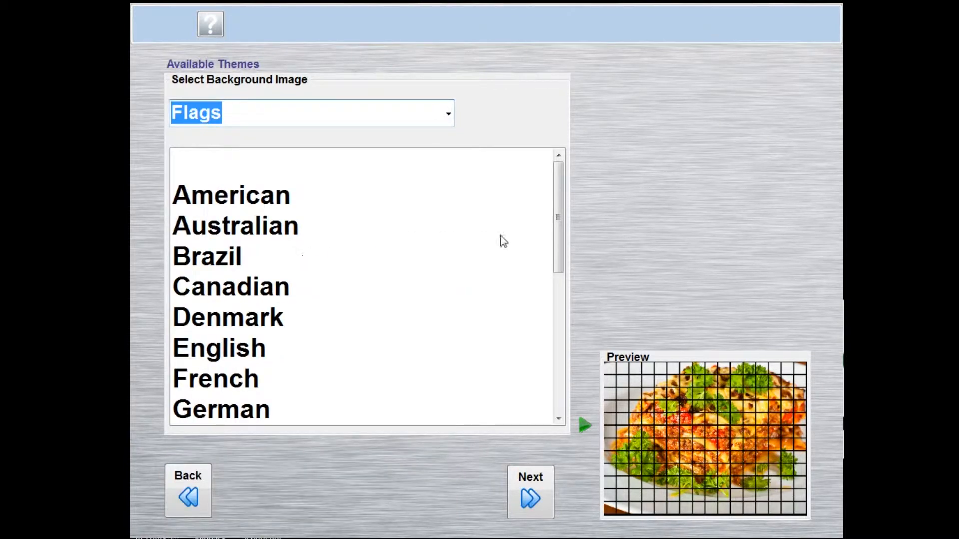
pyautogui.moveTo(560, 240); pyautogui.dragTo(559, 286)
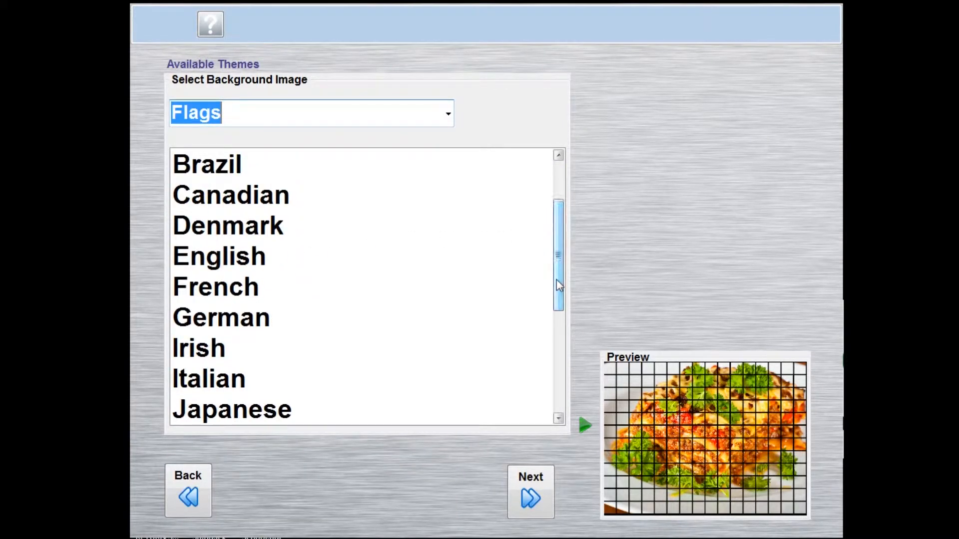
pyautogui.click(276, 389)
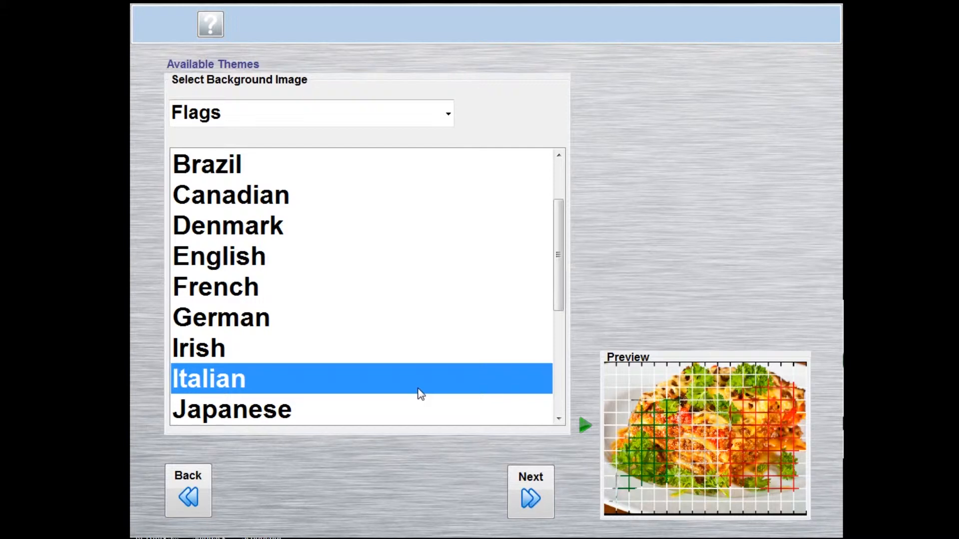
pyautogui.click(526, 495)
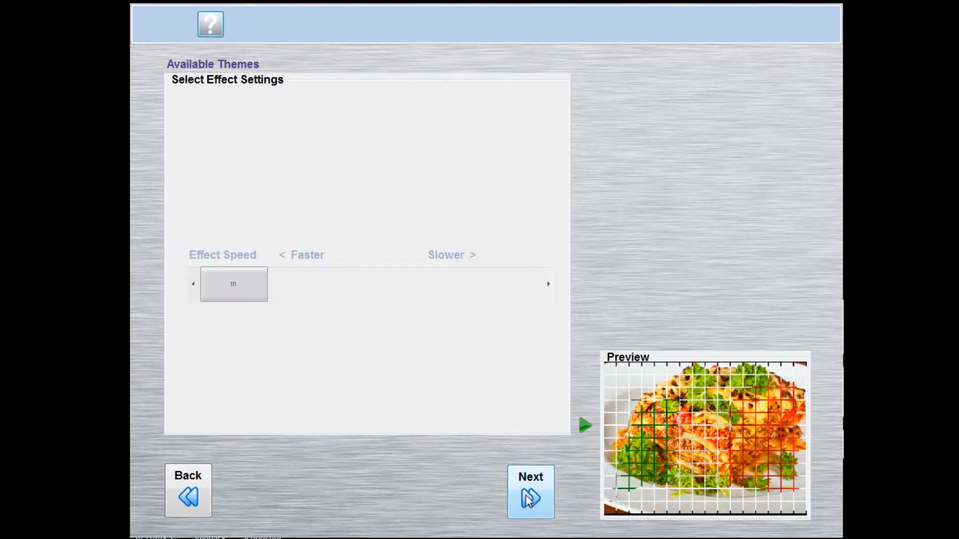
# Try slower and faster effect speeds for the fade, and set the effect speed to the slowest setting
pyautogui.moveTo(246, 289); pyautogui.dragTo(485, 275)
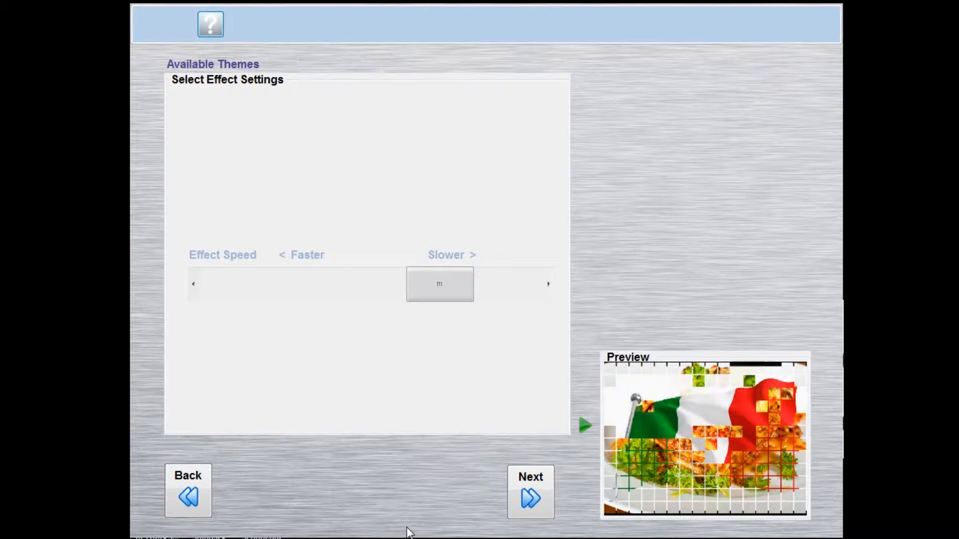
pyautogui.moveTo(441, 285); pyautogui.dragTo(193, 292)
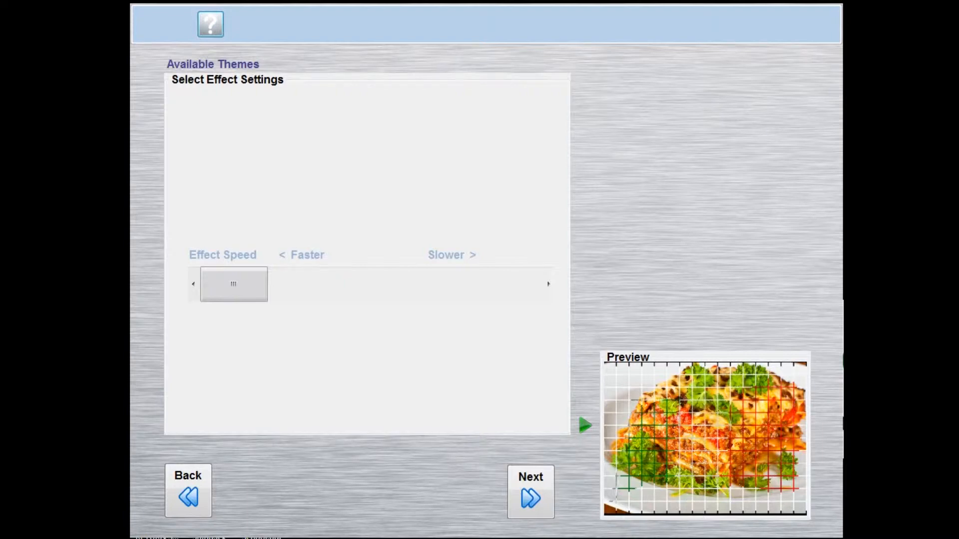
pyautogui.moveTo(317, 275); pyautogui.dragTo(307, 276)
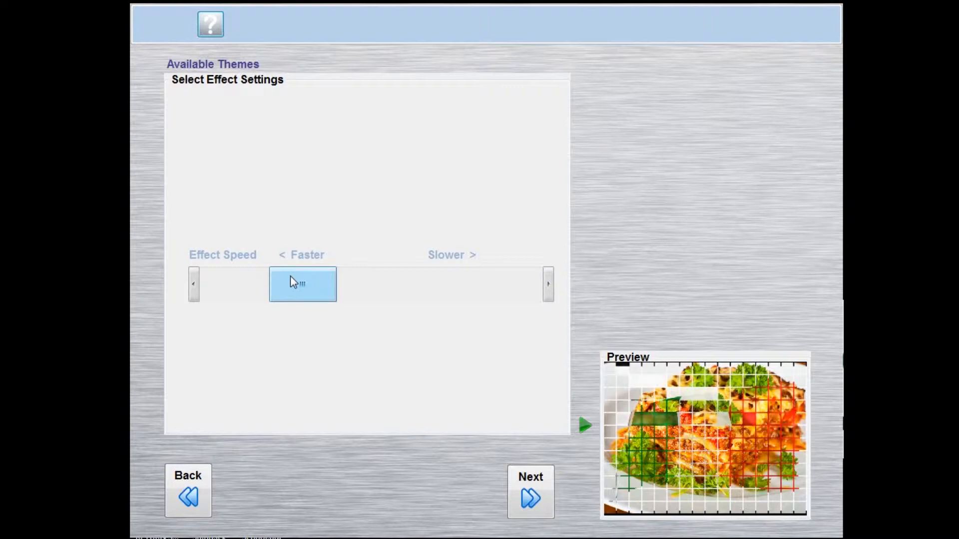
pyautogui.moveTo(290, 276); pyautogui.dragTo(525, 292)
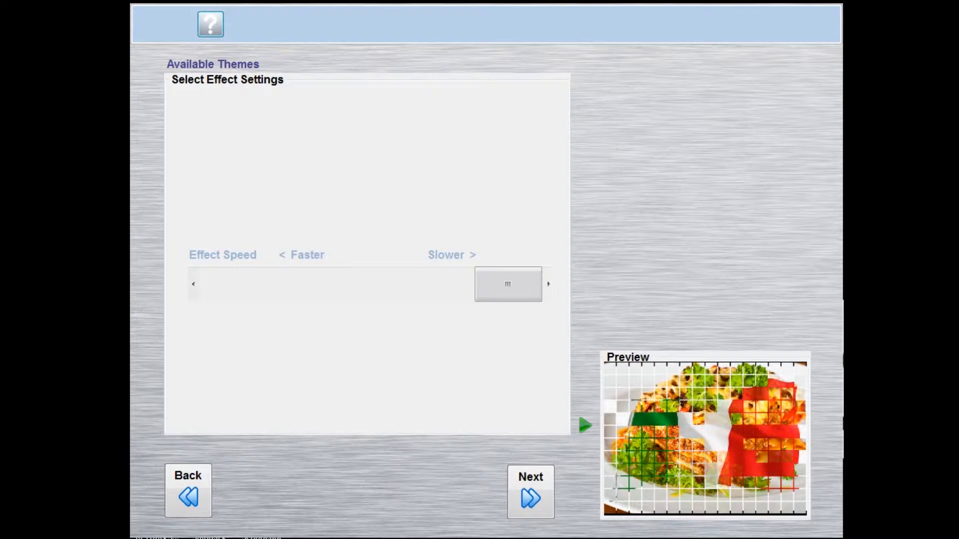
pyautogui.click(529, 501)
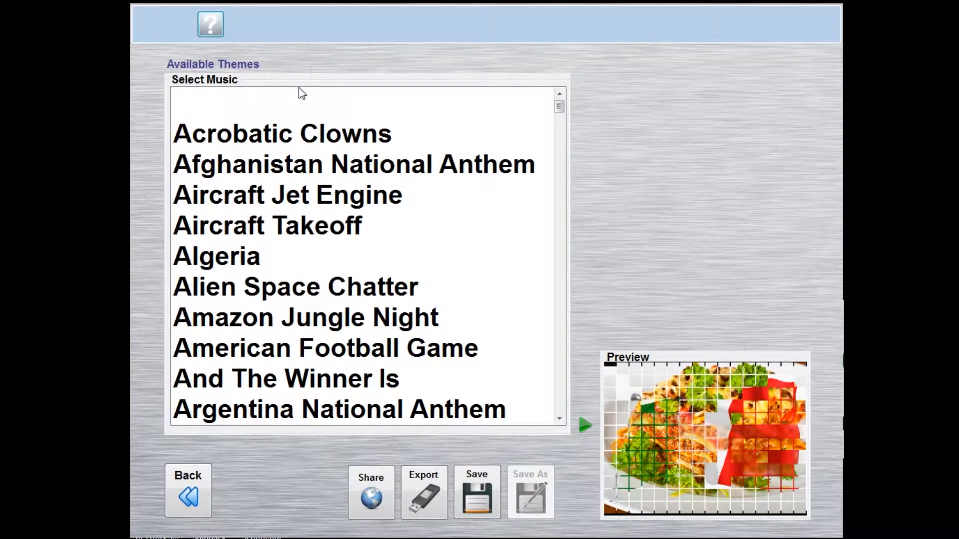
# Choose the blank entry for the theme's music and save the theme
pyautogui.click(258, 107)
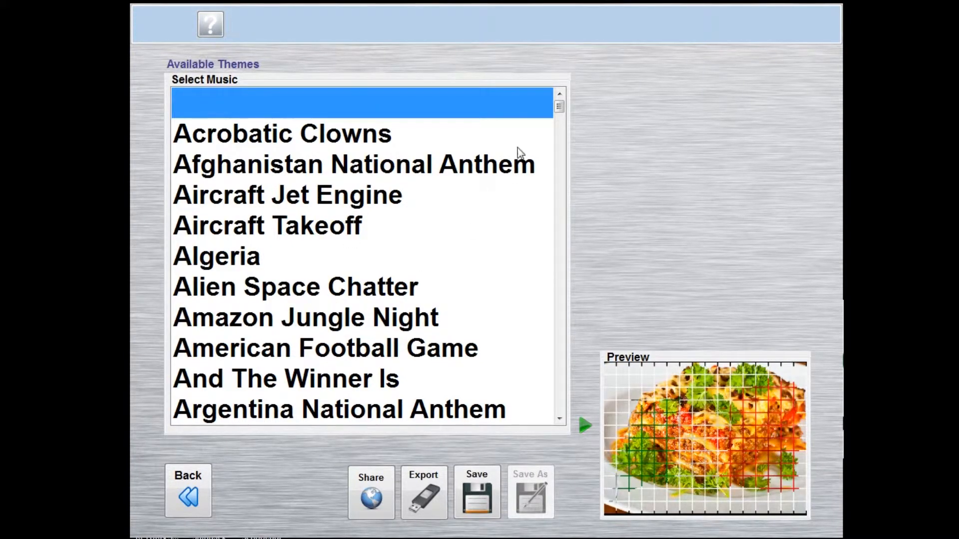
pyautogui.moveTo(560, 110); pyautogui.dragTo(577, 80)
pyautogui.click(487, 483)
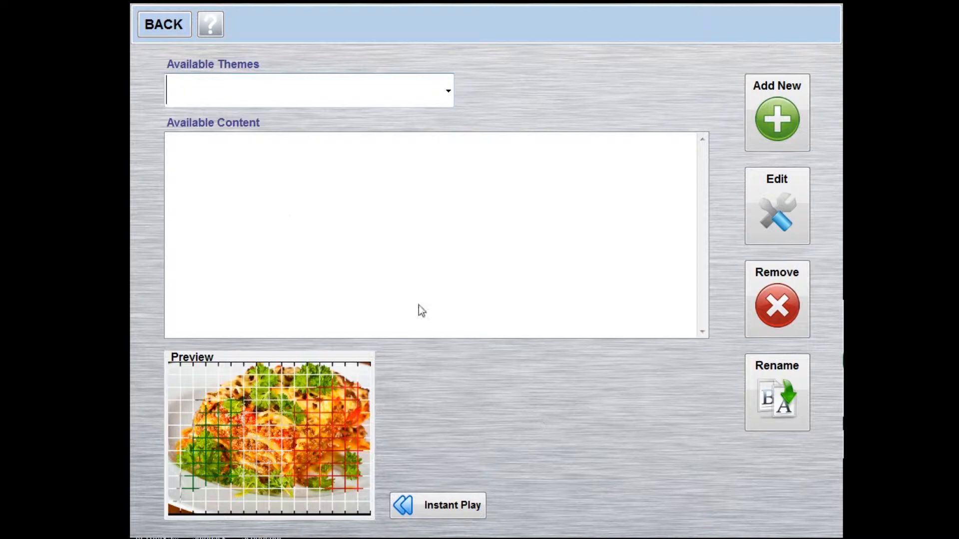
# Open the Scheduler, add the newly created Fade theme to the scheduled themes, and select its entry in the schedule
pyautogui.click(147, 24)
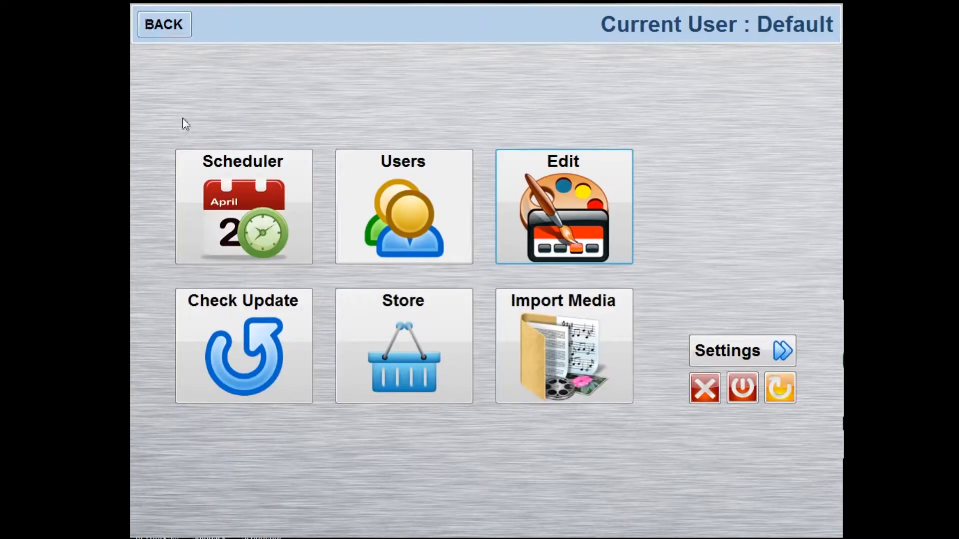
pyautogui.click(235, 190)
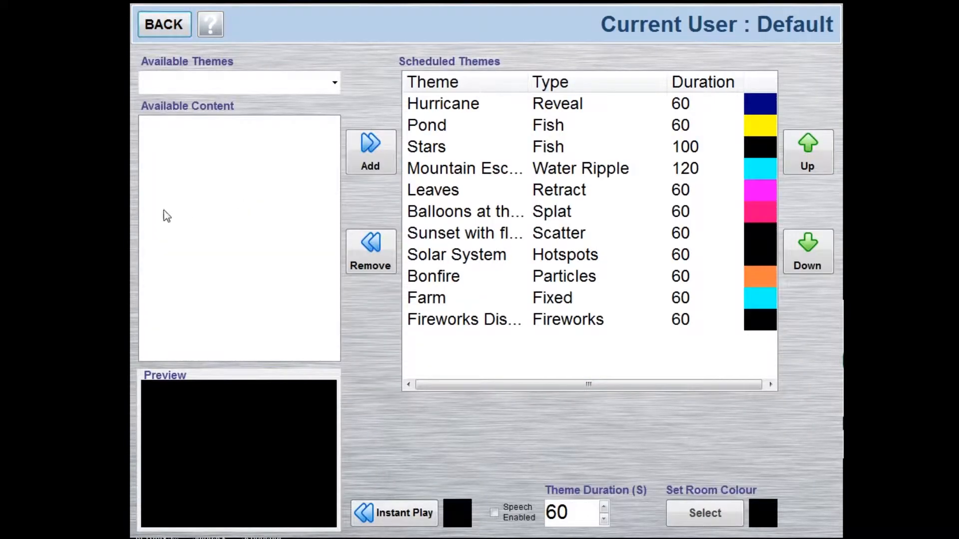
pyautogui.click(334, 78)
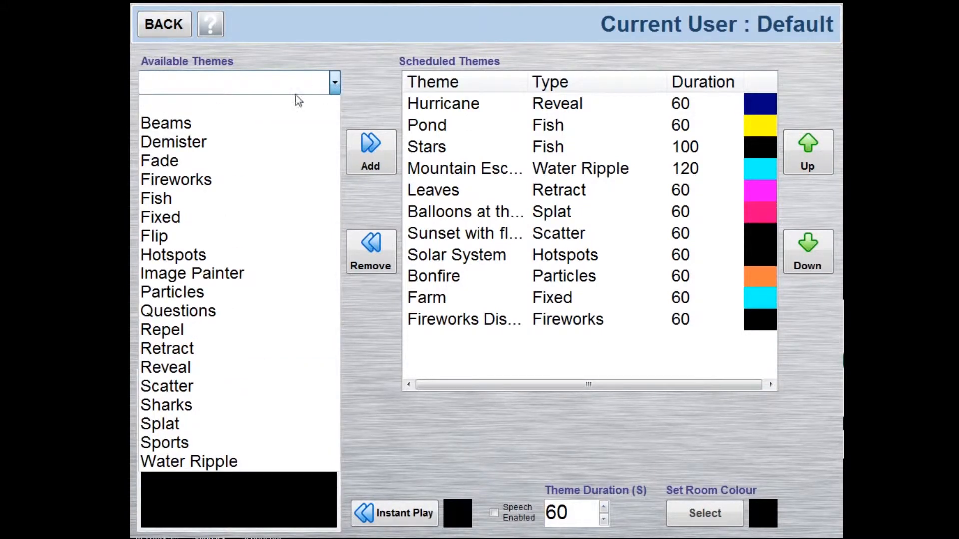
pyautogui.click(188, 164)
pyautogui.moveTo(334, 169); pyautogui.dragTo(334, 270)
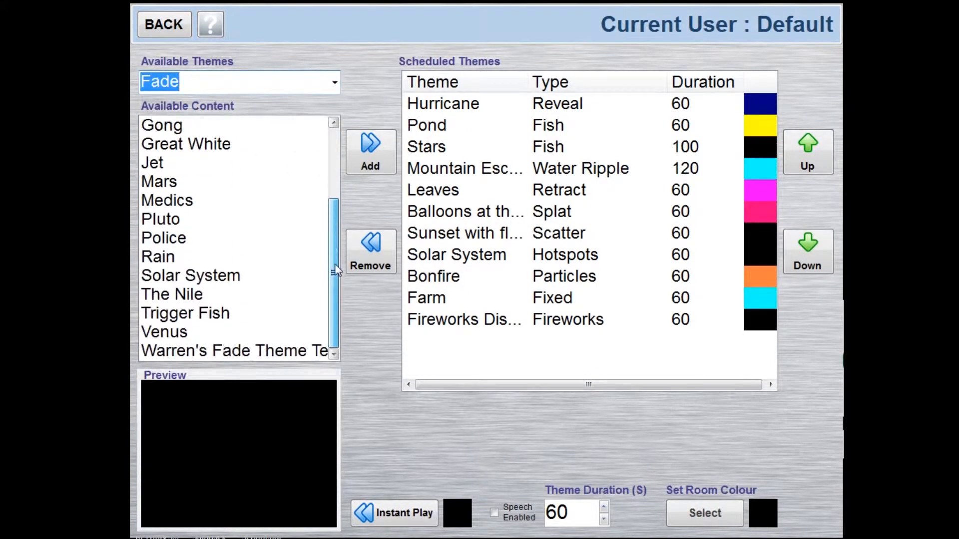
pyautogui.click(189, 351)
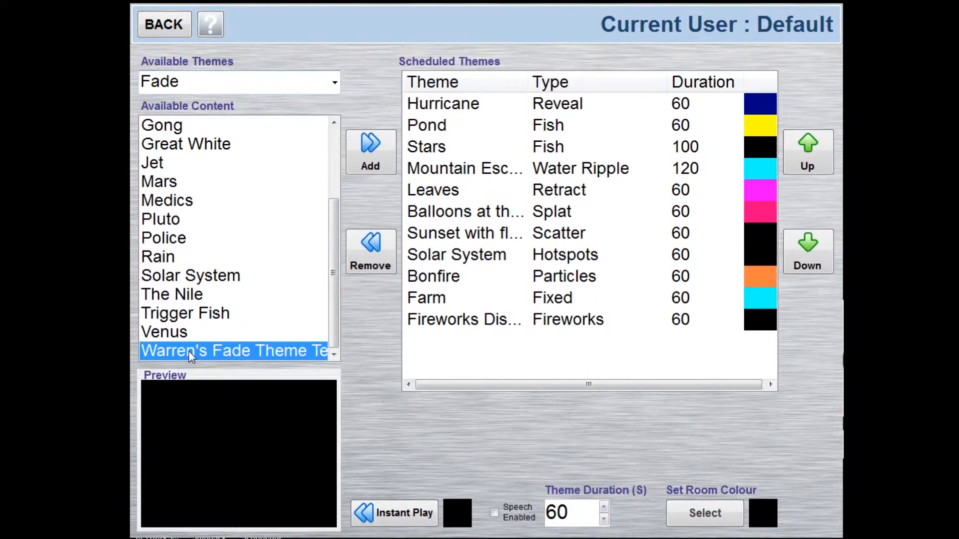
pyautogui.click(380, 166)
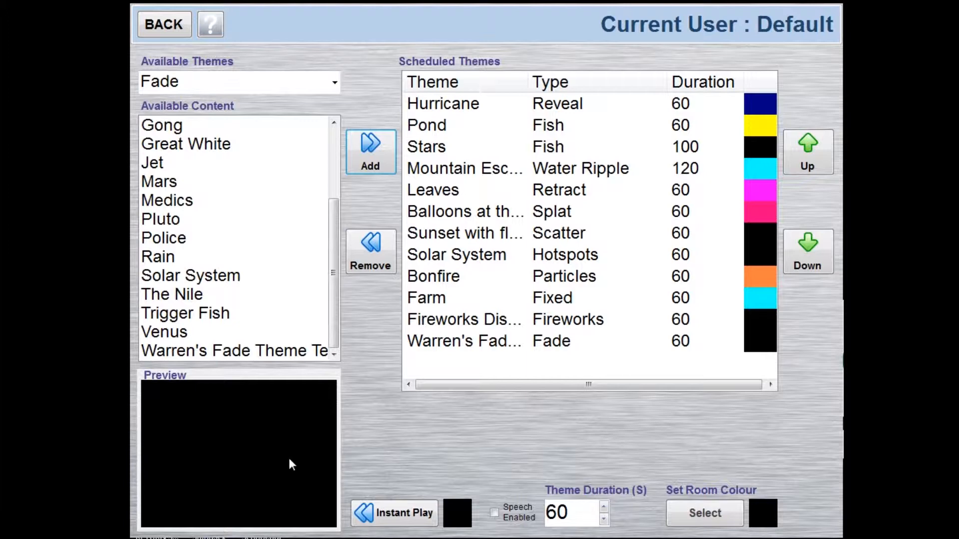
pyautogui.click(459, 348)
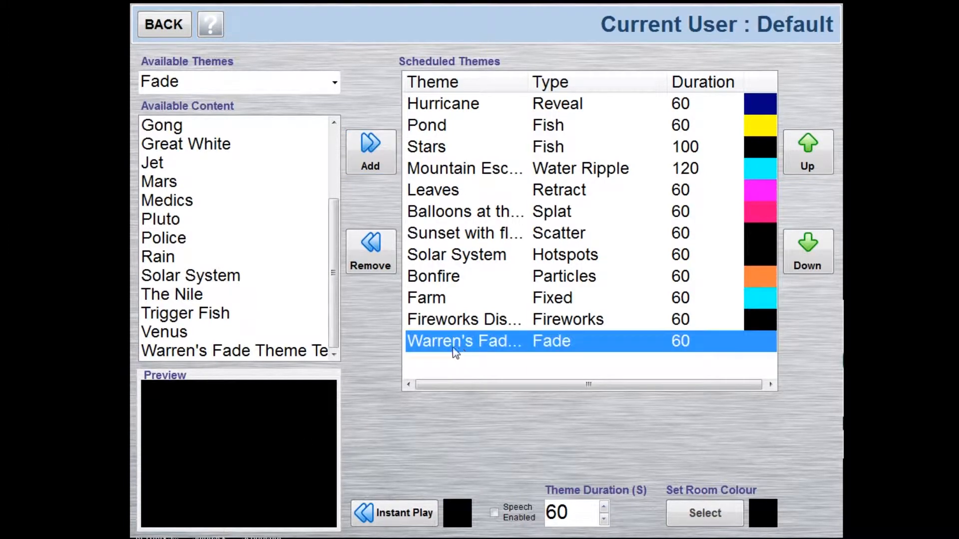
# Preview the newly created Fade theme from the available content, and leave the Scheduler
pyautogui.click(213, 352)
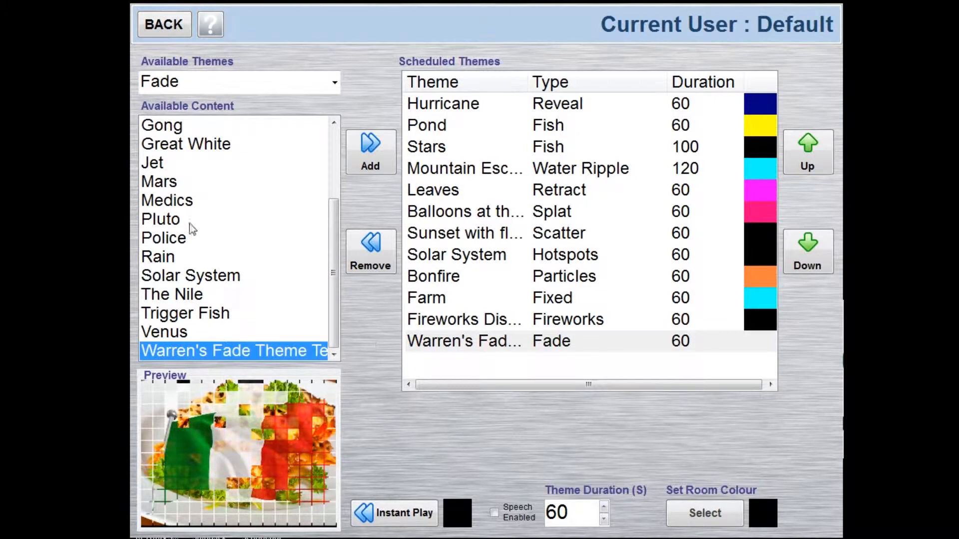
pyautogui.click(165, 25)
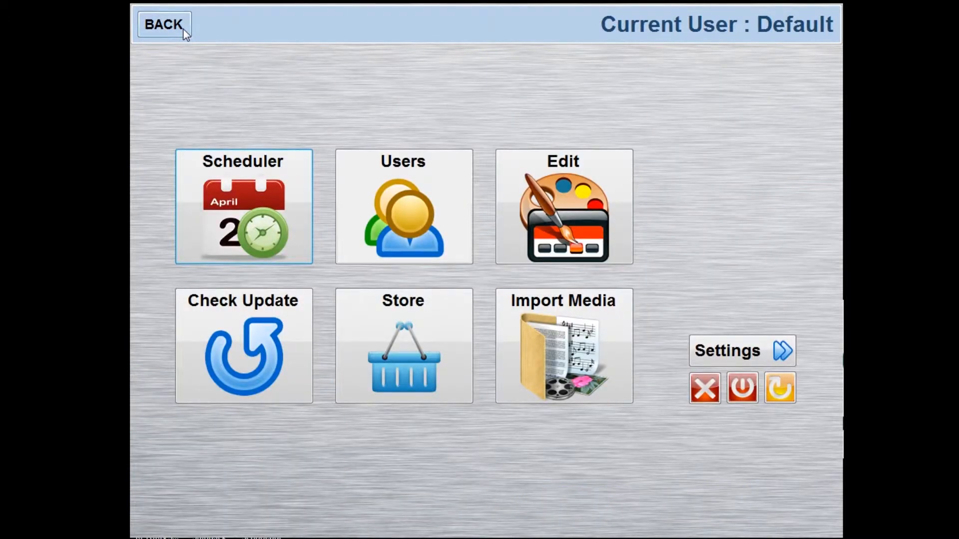
# Open the theme editor and start a new theme in the Hotspots style
pyautogui.click(567, 235)
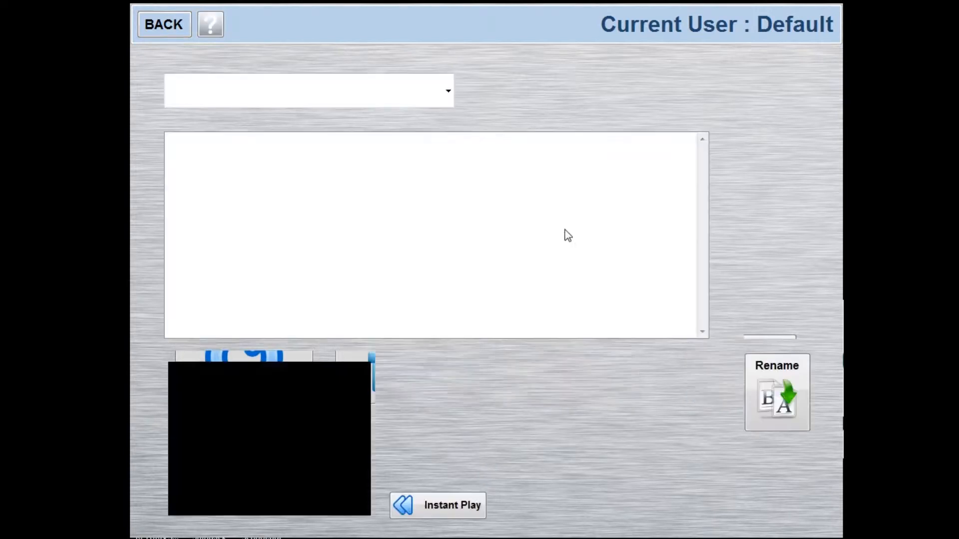
pyautogui.click(447, 91)
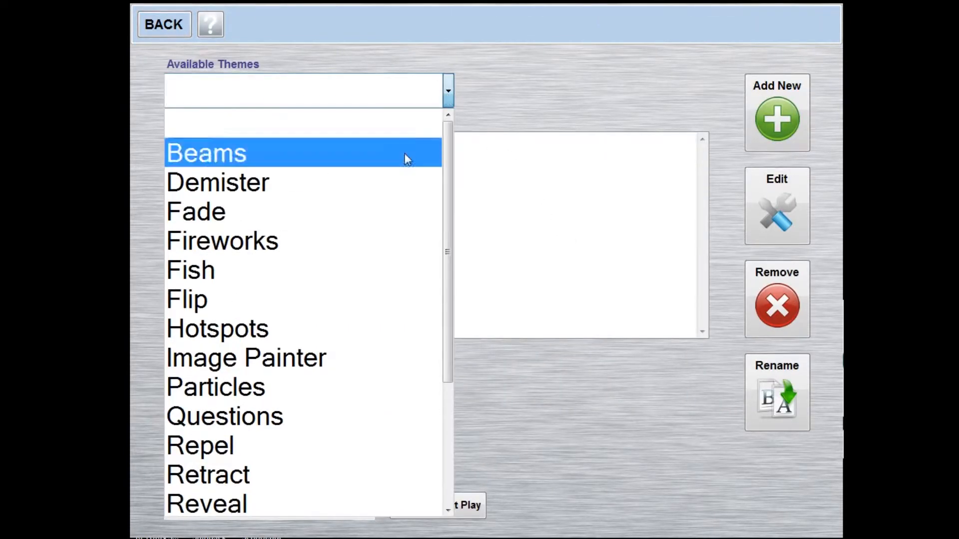
pyautogui.click(260, 334)
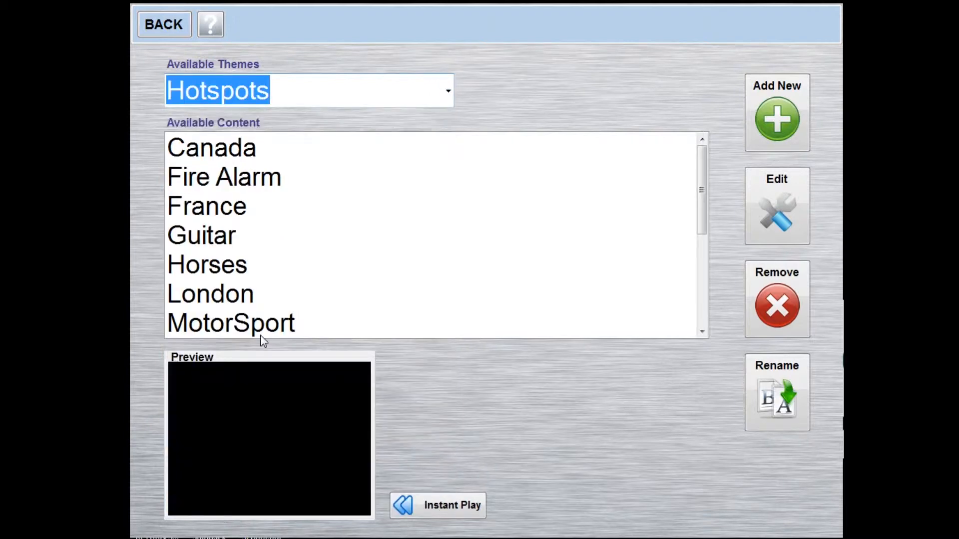
pyautogui.click(788, 125)
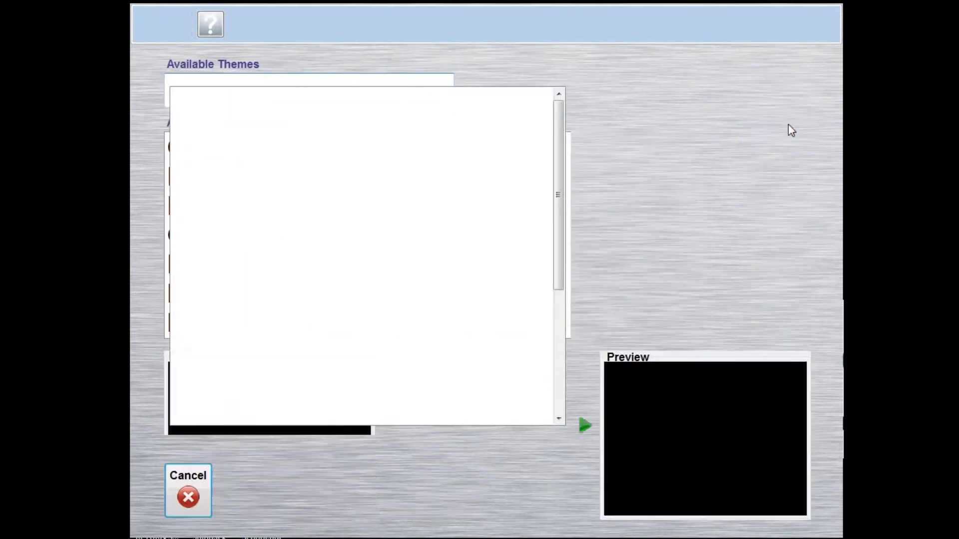
pyautogui.click(271, 286)
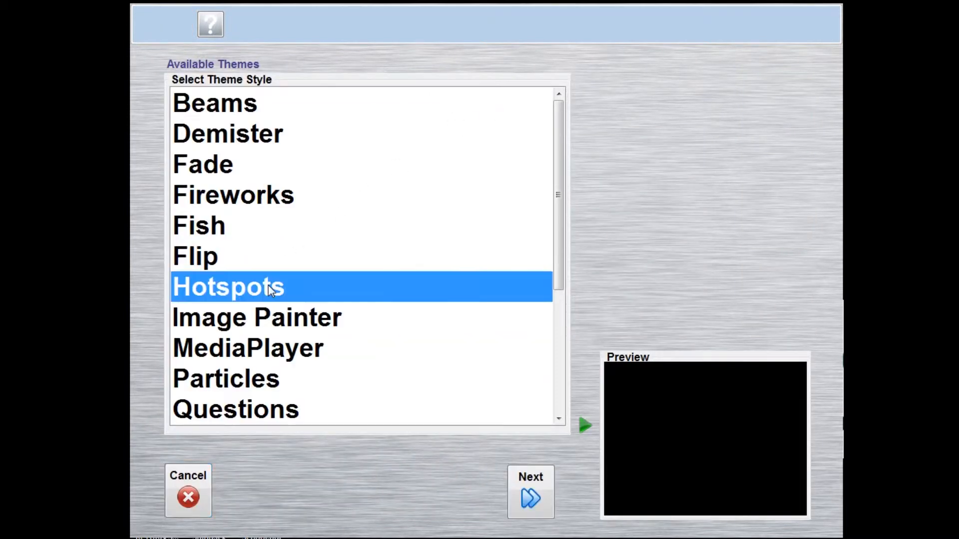
pyautogui.click(525, 499)
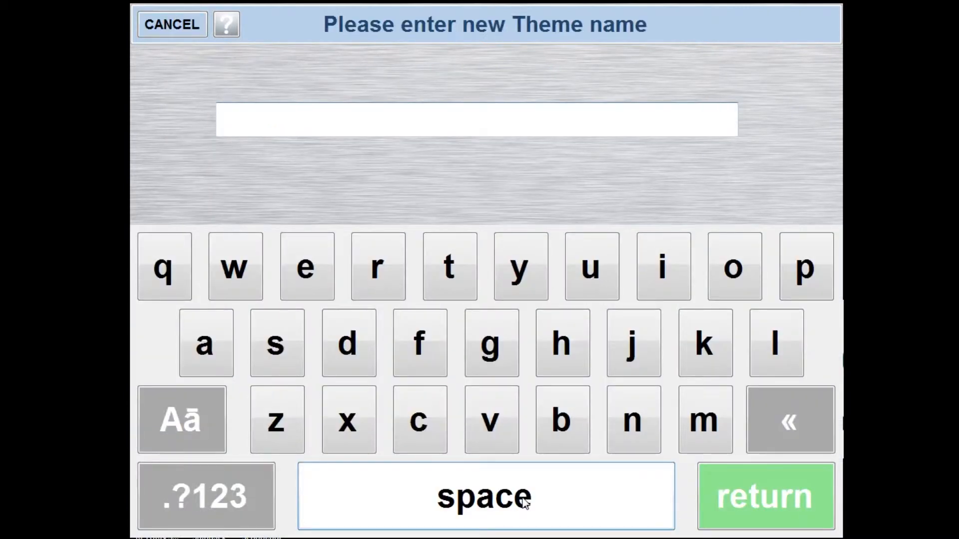
# Name the new theme with the creator's first name in the possessive followed by "Hotspot Test"
pyautogui.write('Warre')
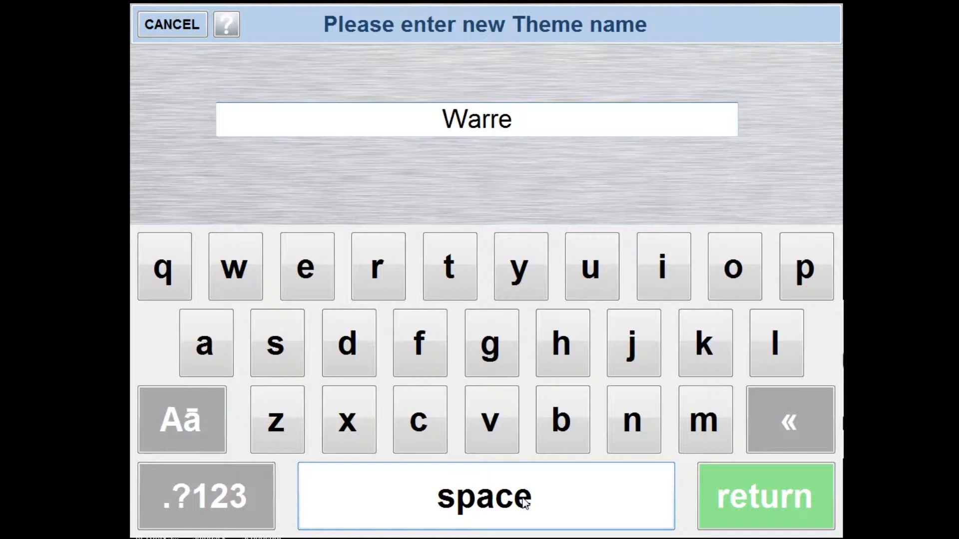
pyautogui.write("n's H")
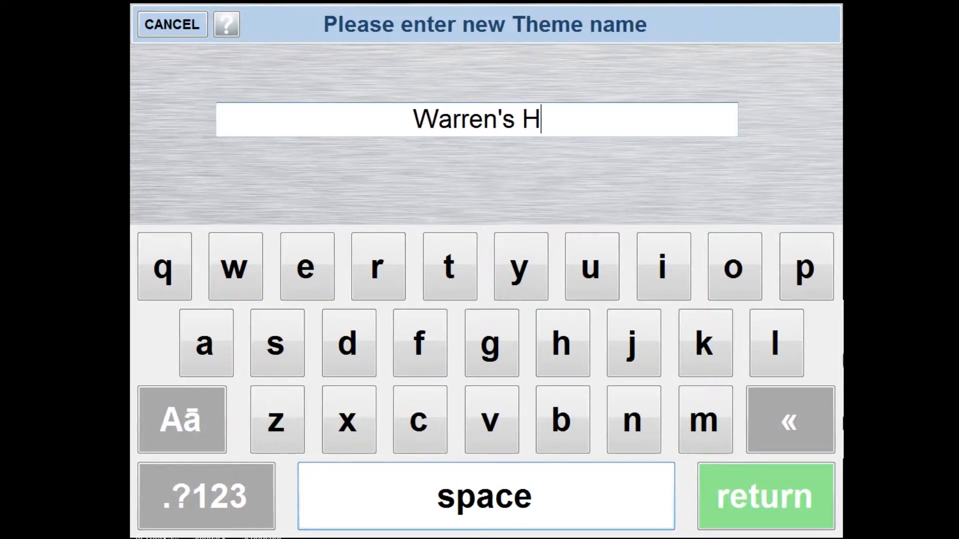
pyautogui.write('otspot Test')
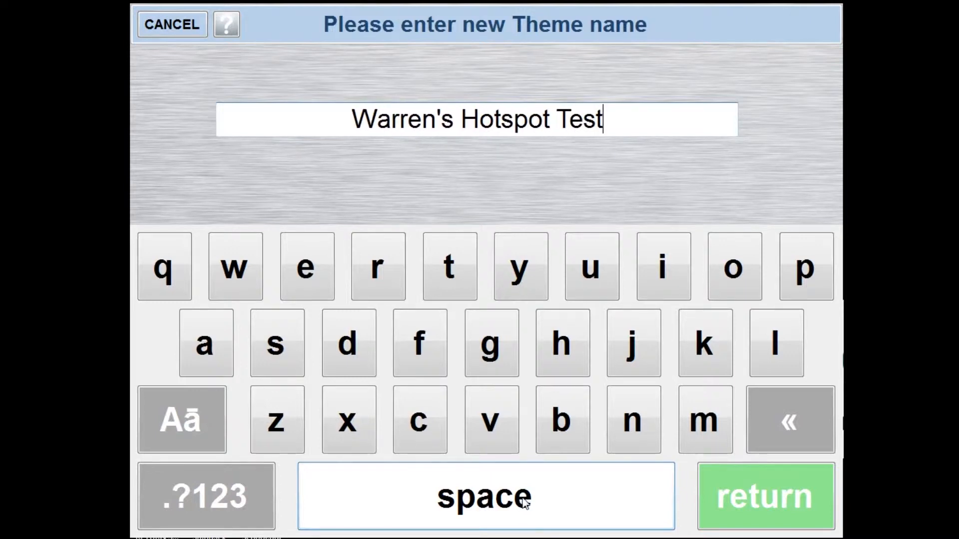
pyautogui.click(715, 486)
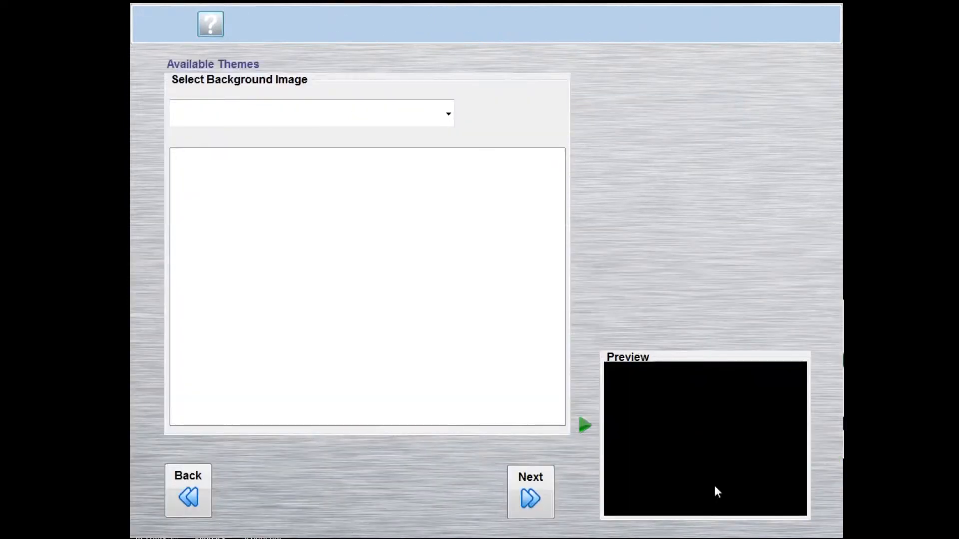
# Choose Computer from the Technology category as the theme's background image and continue to the hotspot settings
pyautogui.click(447, 120)
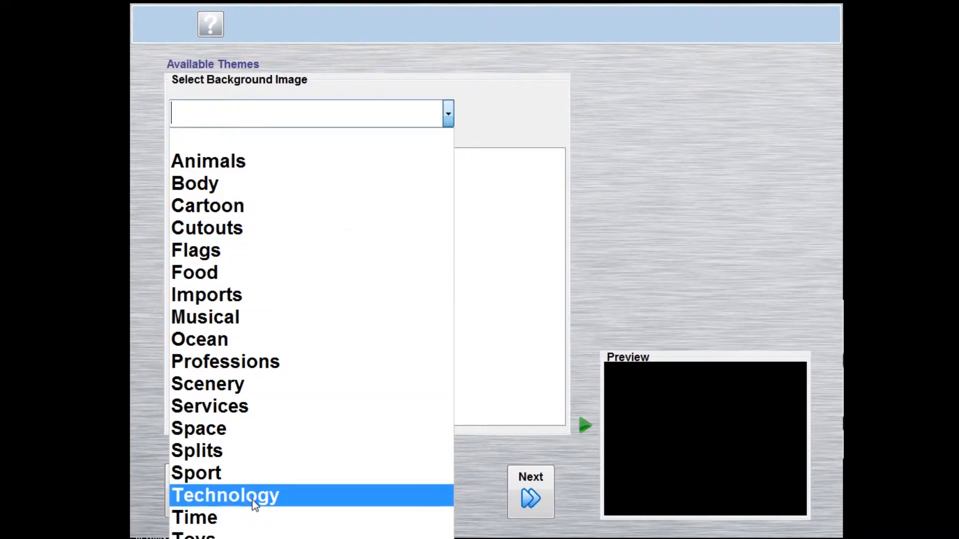
pyautogui.click(255, 500)
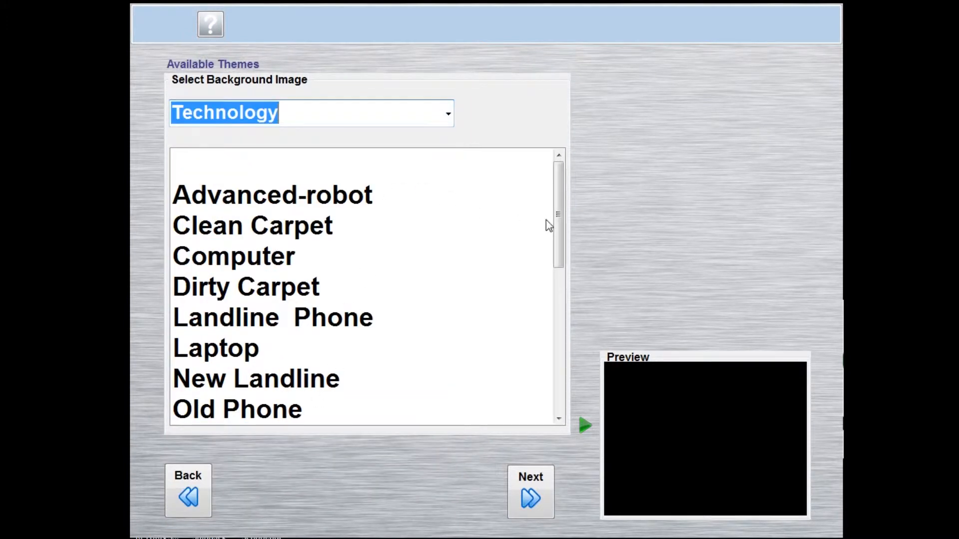
pyautogui.click(276, 257)
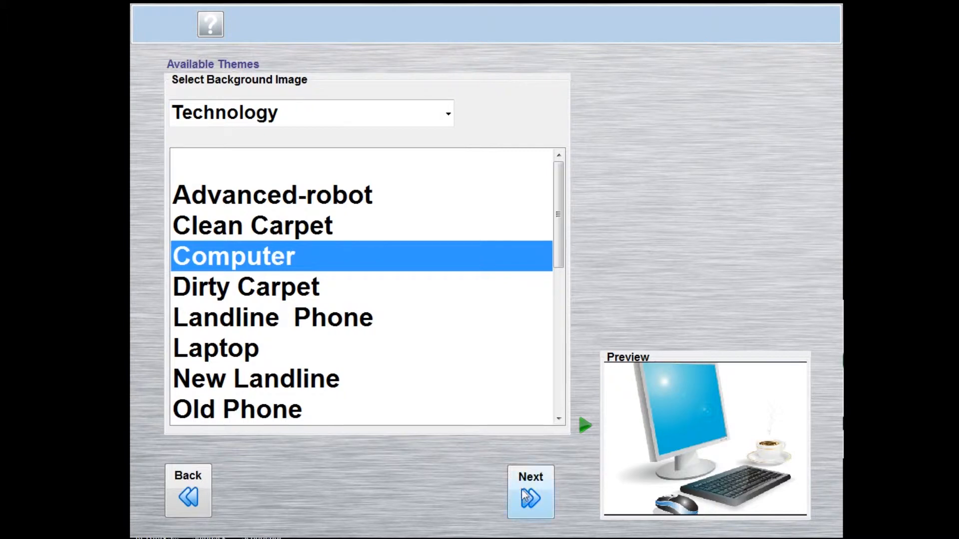
pyautogui.click(546, 485)
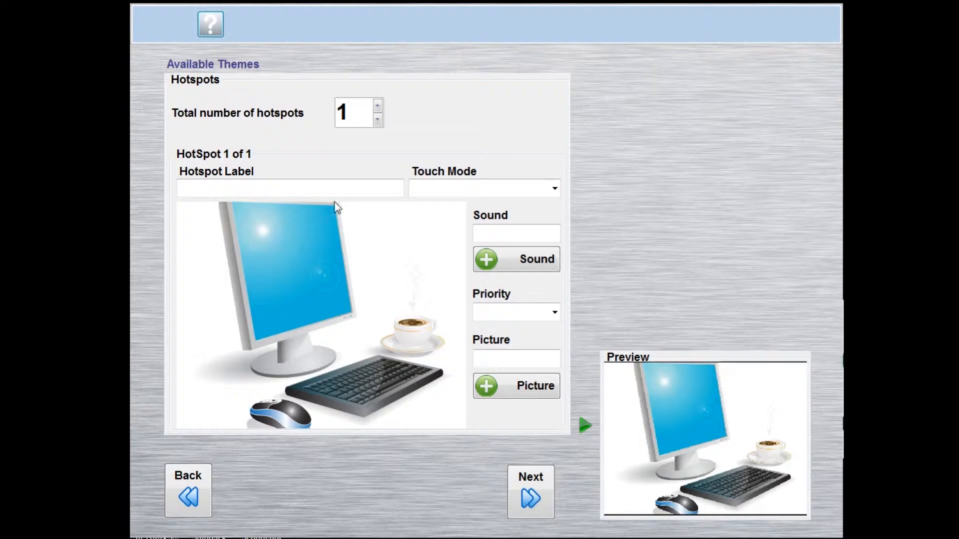
# Set the total number of hotspots to 3
pyautogui.click(378, 106)
pyautogui.click(378, 106)
pyautogui.click(378, 106)
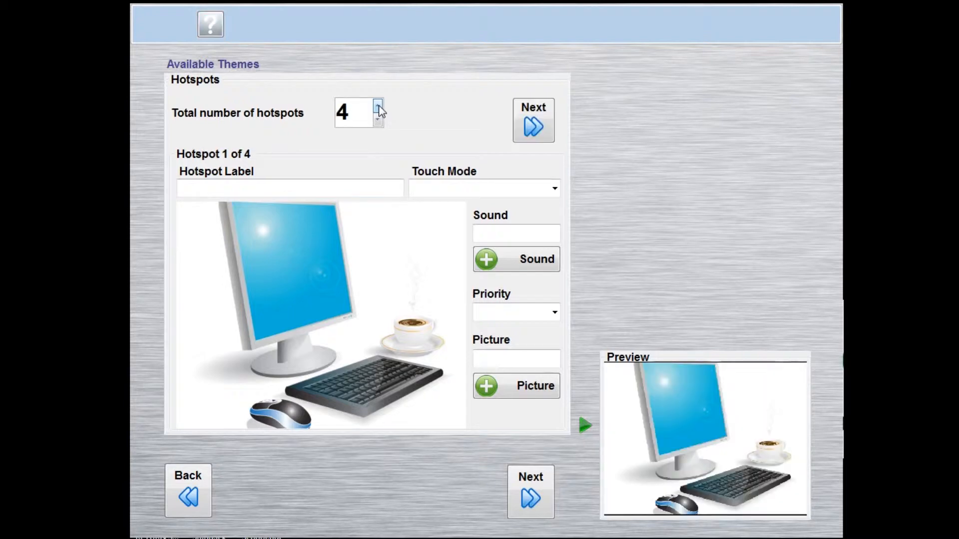
pyautogui.click(378, 120)
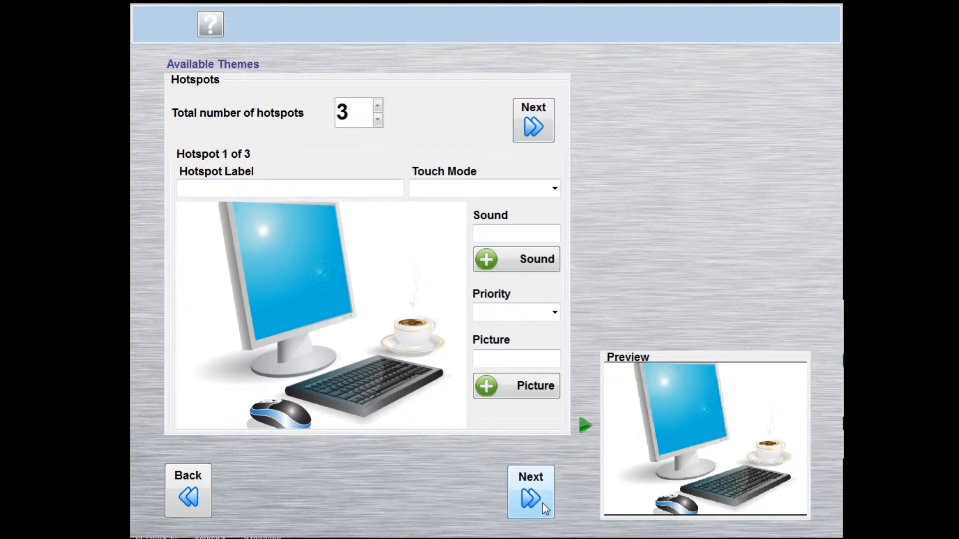
# Label the first hotspot "Monitor"
pyautogui.click(308, 188)
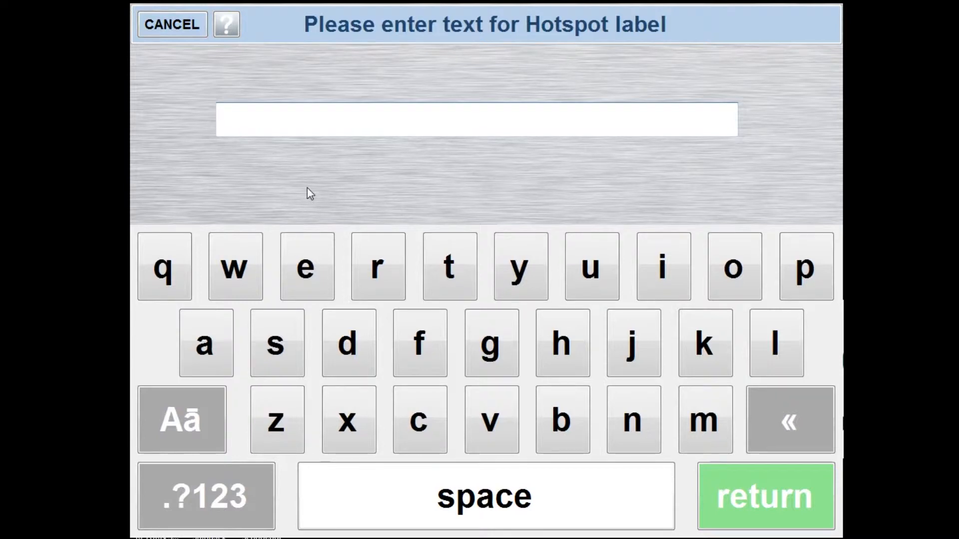
pyautogui.write('Moi')
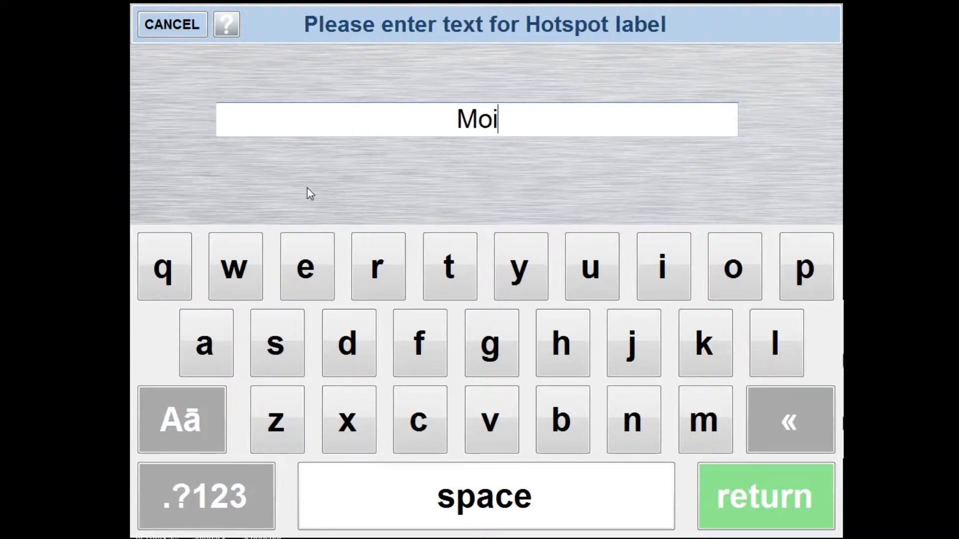
pyautogui.press('BackSpace')
pyautogui.write('nitor')
pyautogui.press('Return')
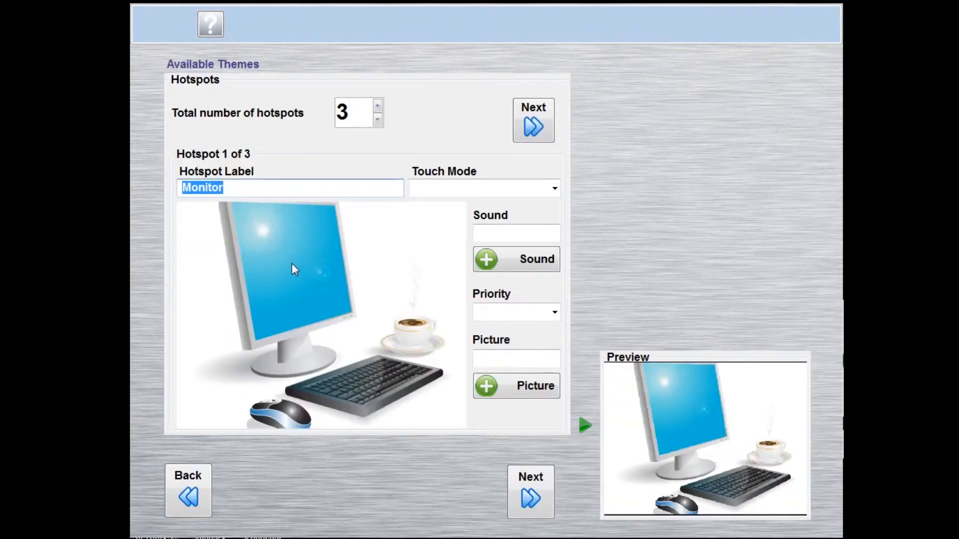
# Place the first hotspot on the monitor's screen in the image and set its Touch Mode to Stop on touch
pyautogui.click(291, 264)
pyautogui.click(555, 189)
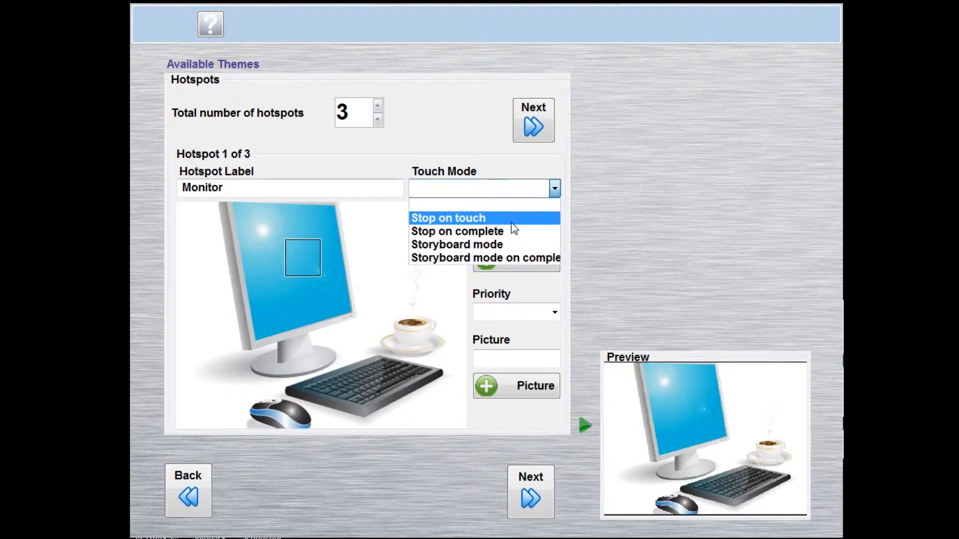
pyautogui.click(510, 223)
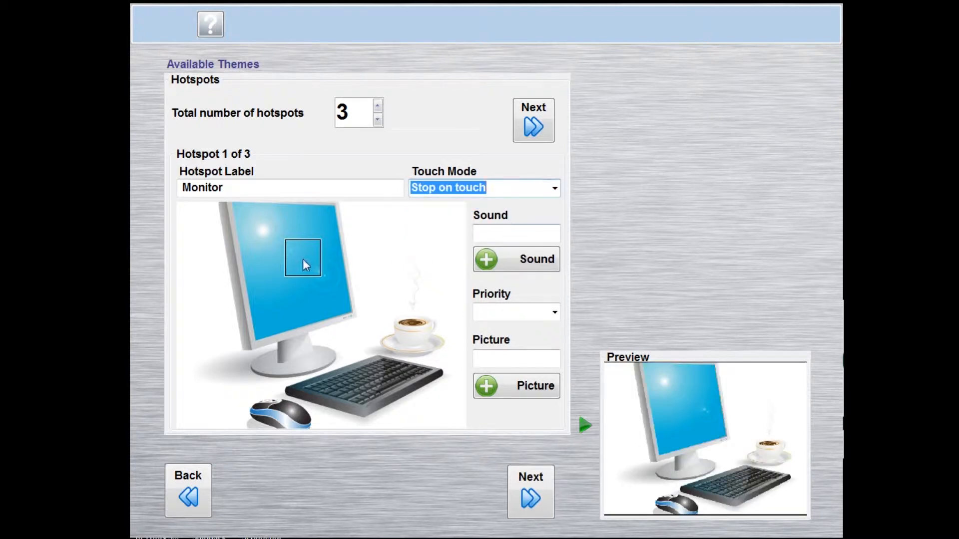
# Test the Monitor hotspot in the theme preview
pyautogui.click(682, 403)
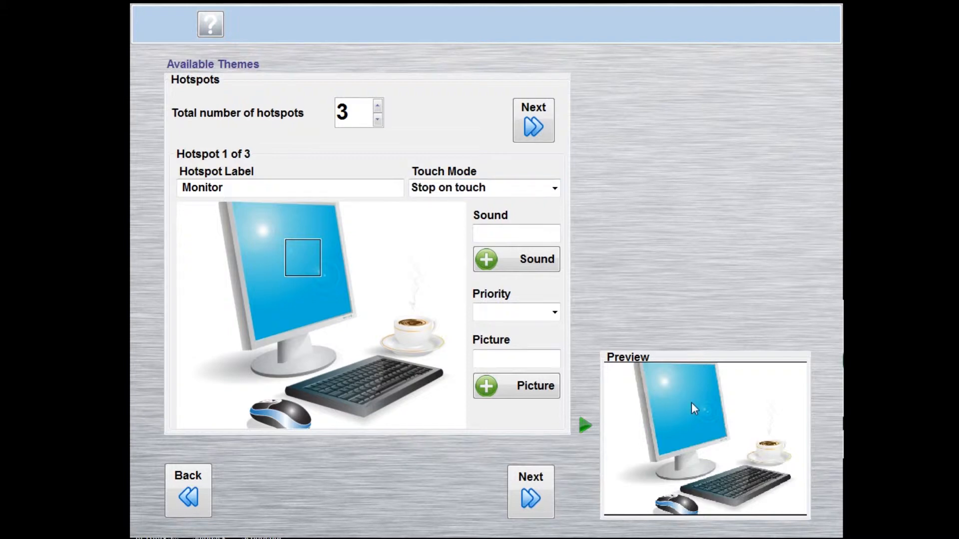
pyautogui.click(691, 402)
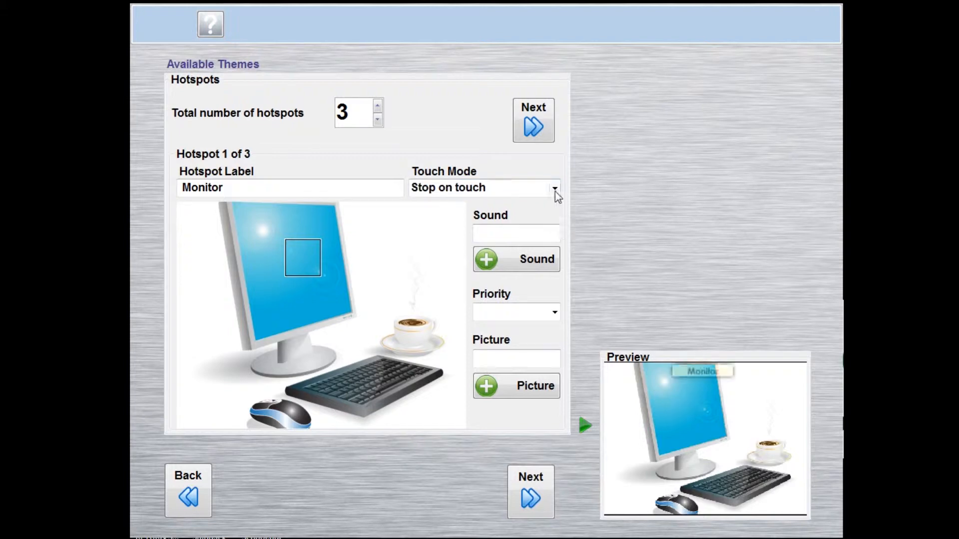
pyautogui.click(693, 380)
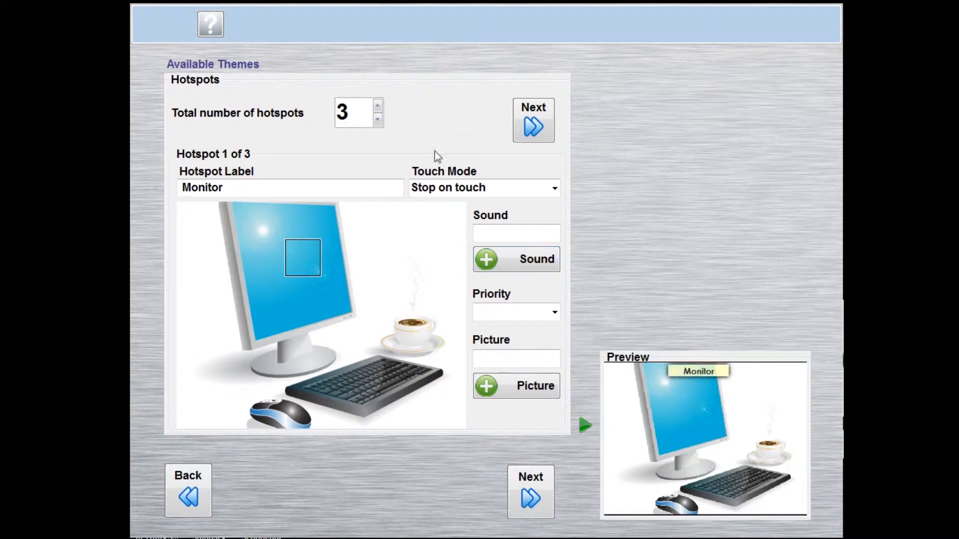
# Label the second hotspot "Keyboard" and place it on the keyboard in the image
pyautogui.click(533, 118)
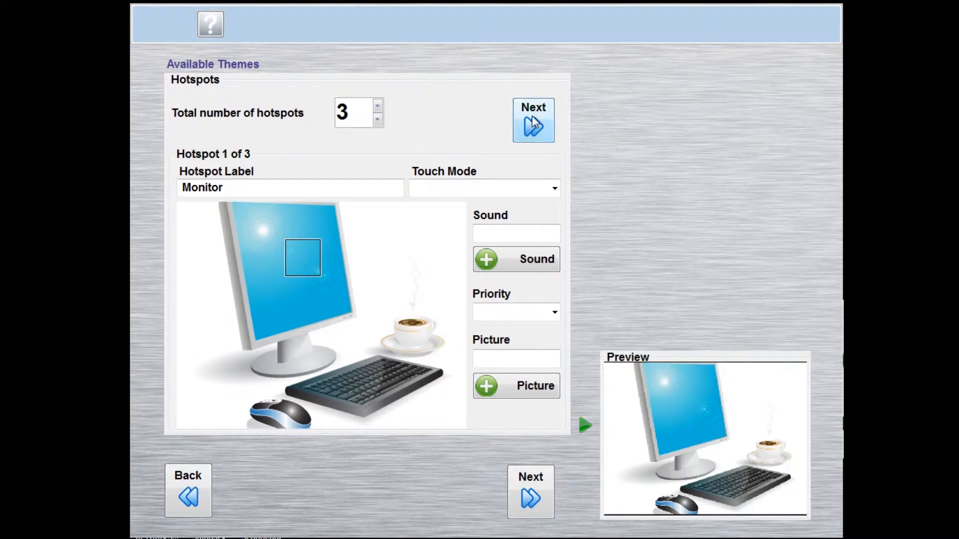
pyautogui.click(323, 188)
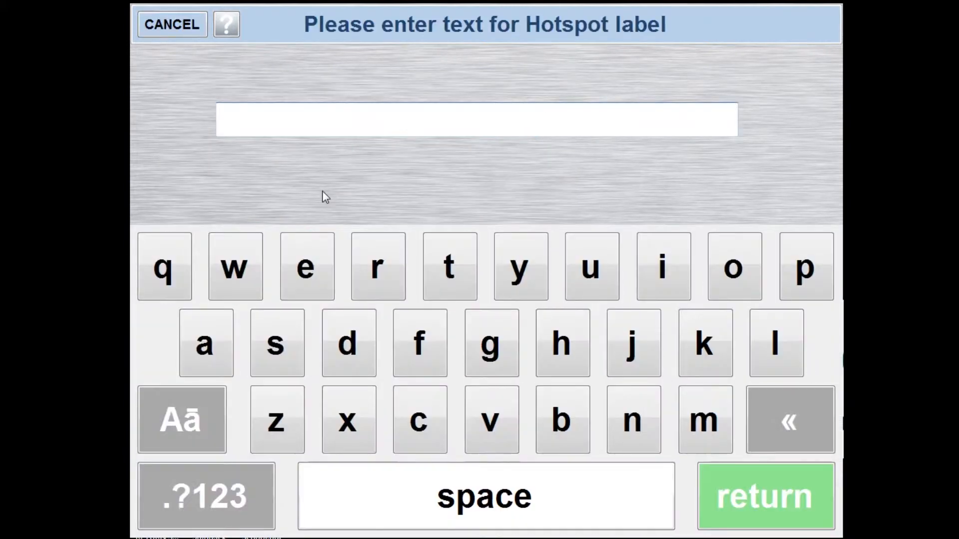
pyautogui.write('Kyeb')
pyautogui.write('eyboard')
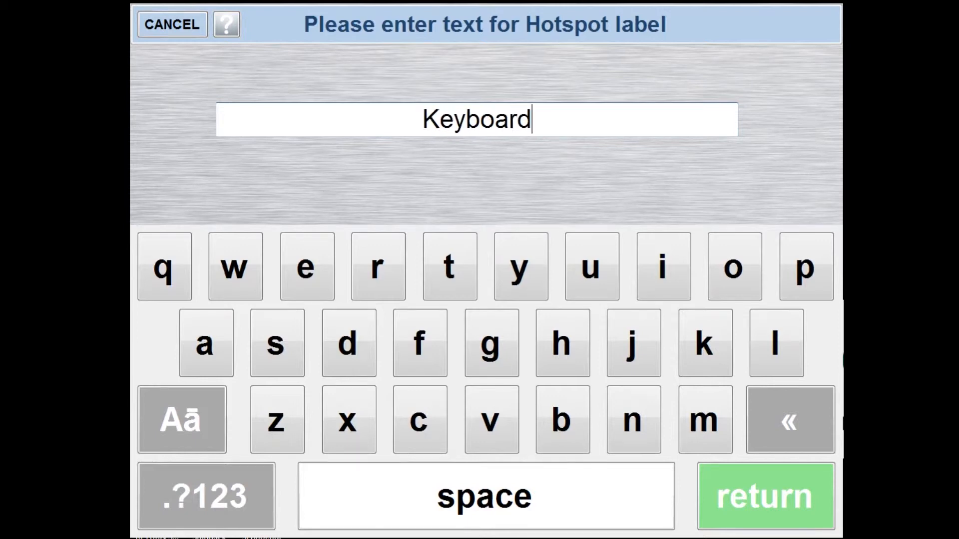
pyautogui.press('Return')
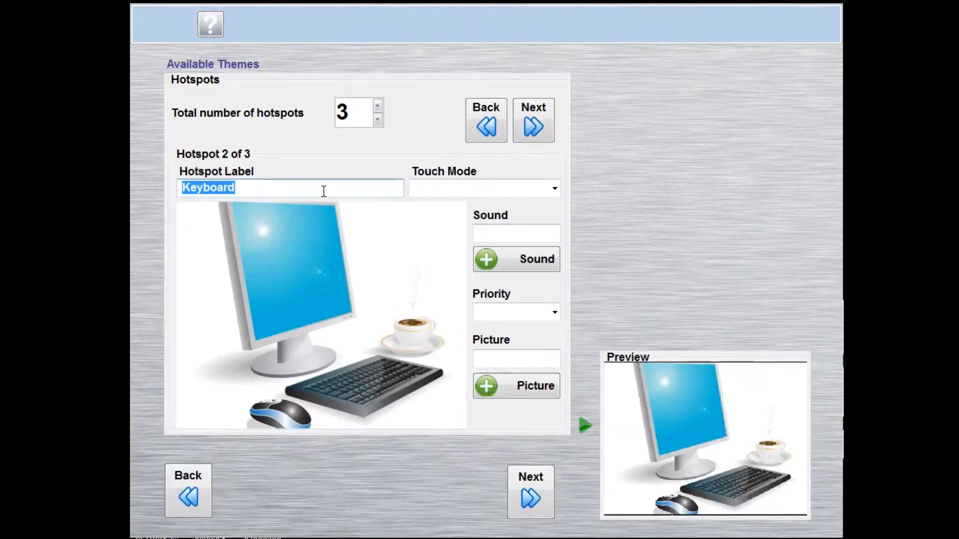
pyautogui.click(369, 390)
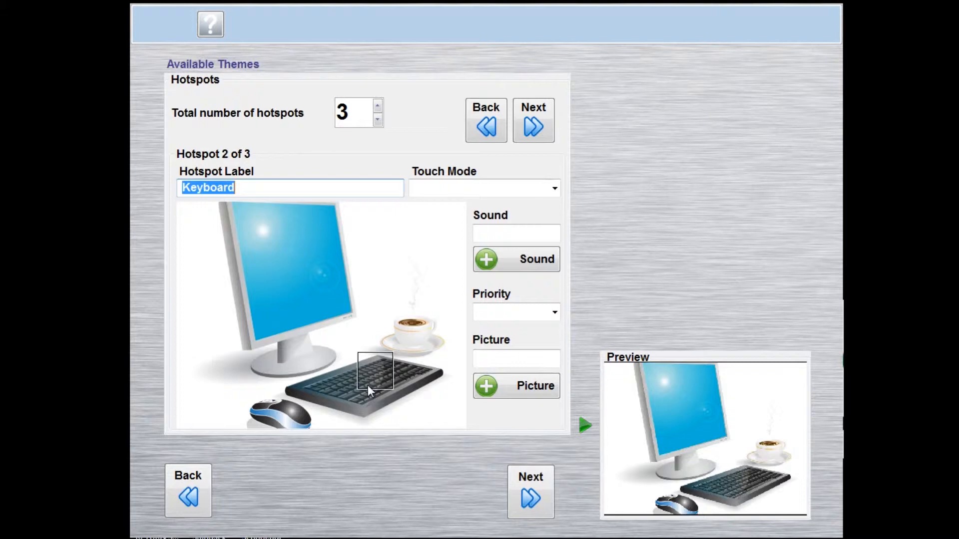
# Look at the third hotspot's settings, return to the Keyboard hotspot and choose Stop on touch as its Touch Mode
pyautogui.click(534, 125)
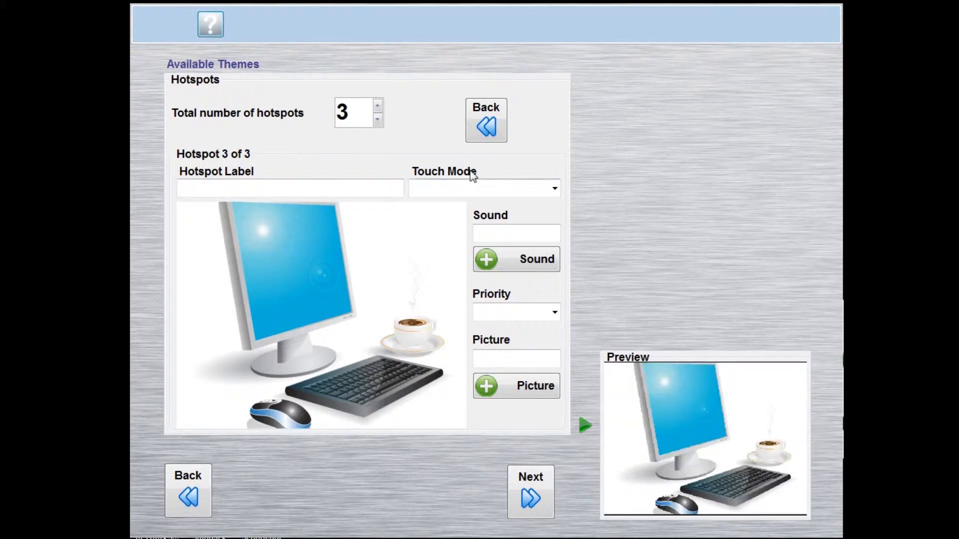
pyautogui.click(486, 131)
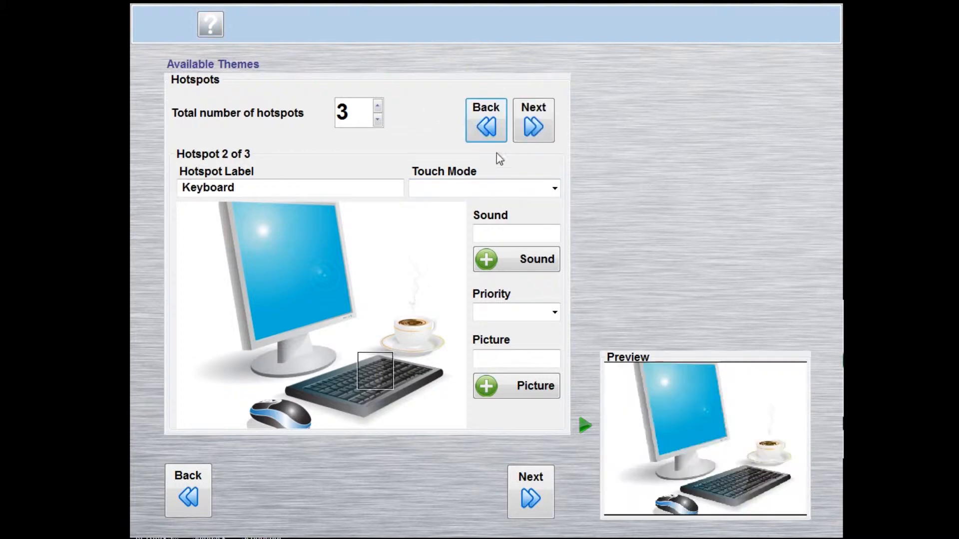
pyautogui.click(553, 189)
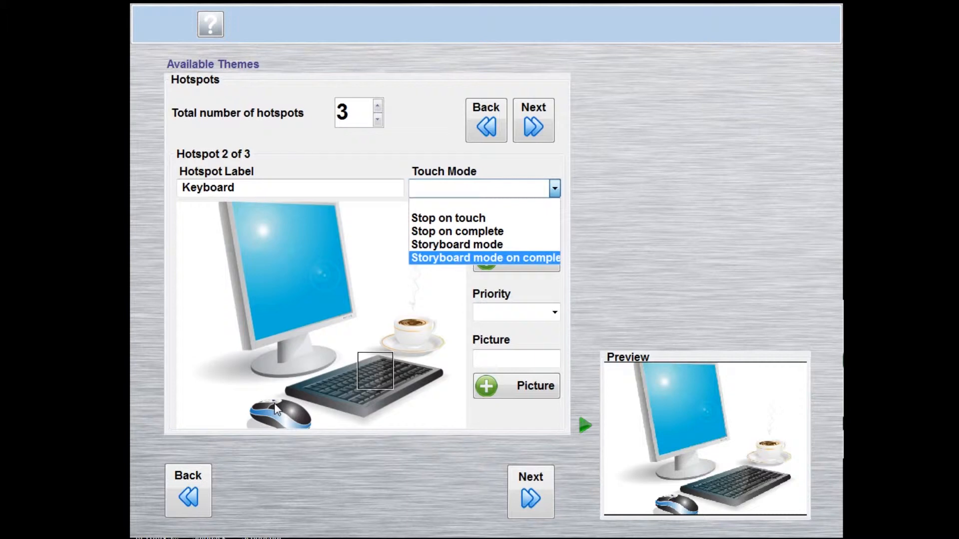
pyautogui.click(469, 218)
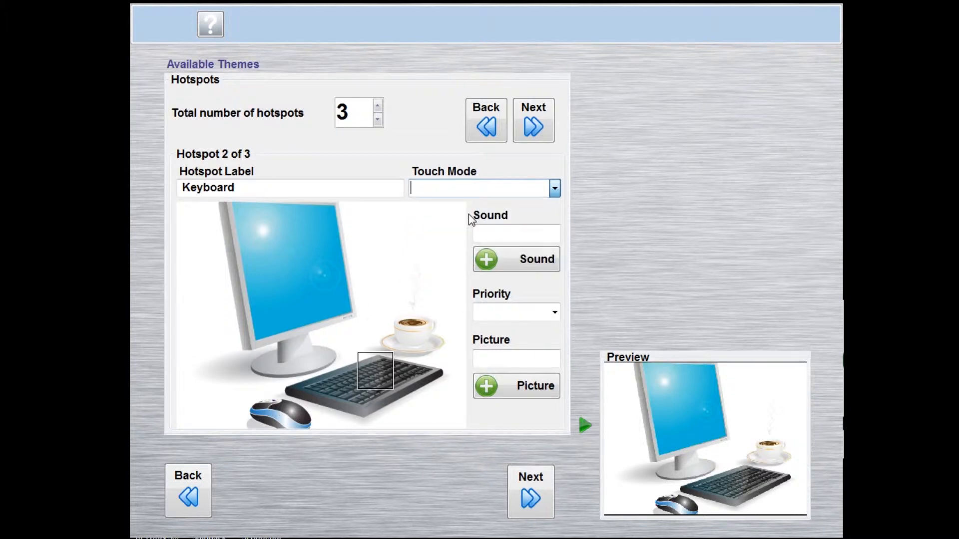
# Label the third hotspot "Mouse", placing it on the mouse in the image with Touch Mode set to Stop on touch
pyautogui.click(548, 124)
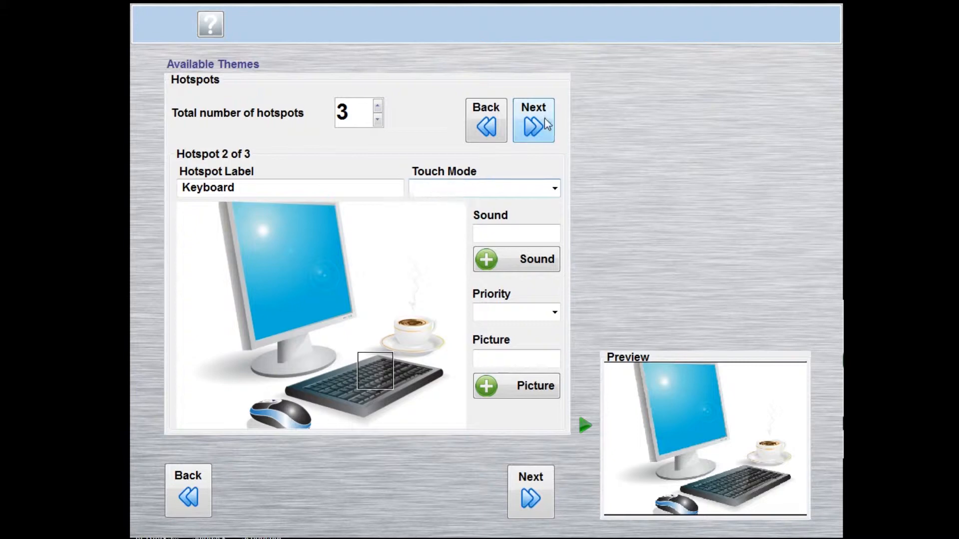
pyautogui.click(322, 190)
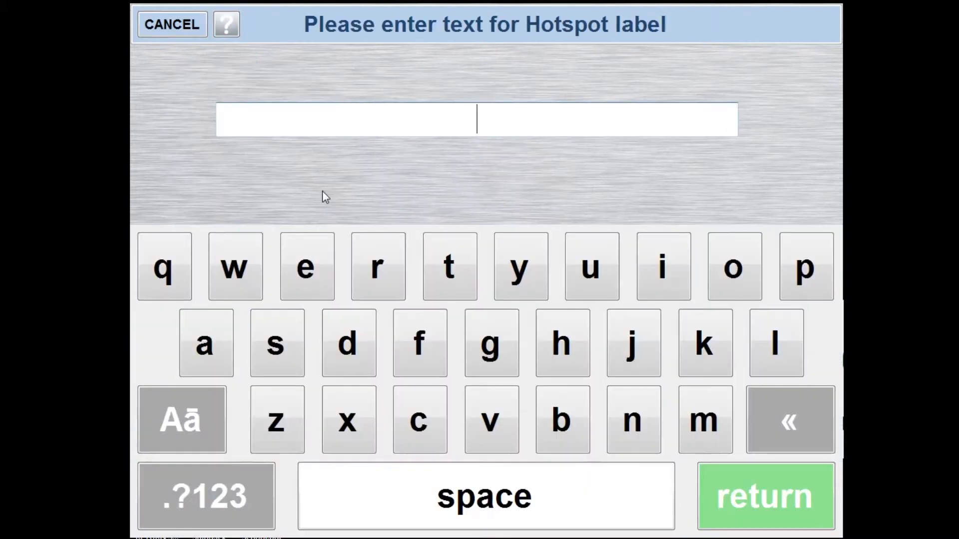
pyautogui.write('Mouse')
pyautogui.press('Return')
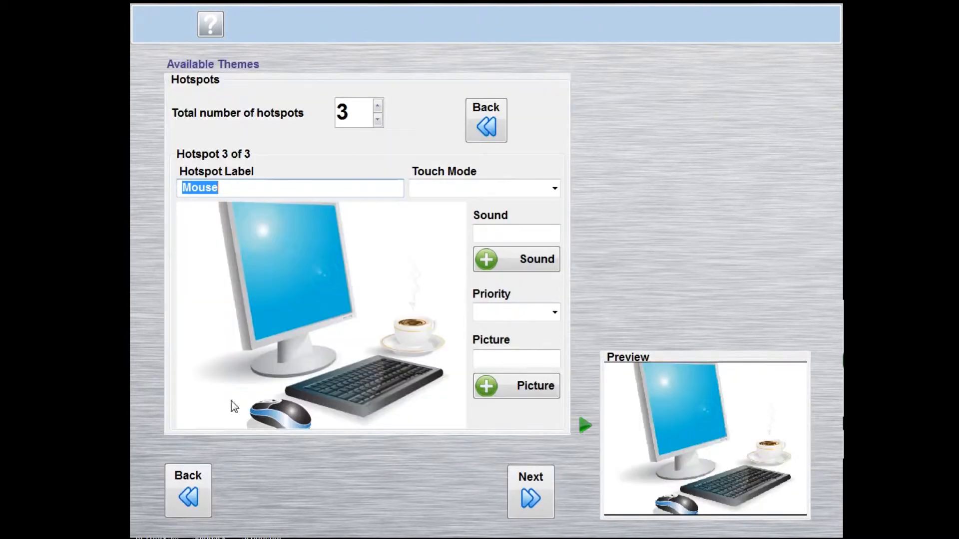
pyautogui.click(283, 415)
pyautogui.click(553, 192)
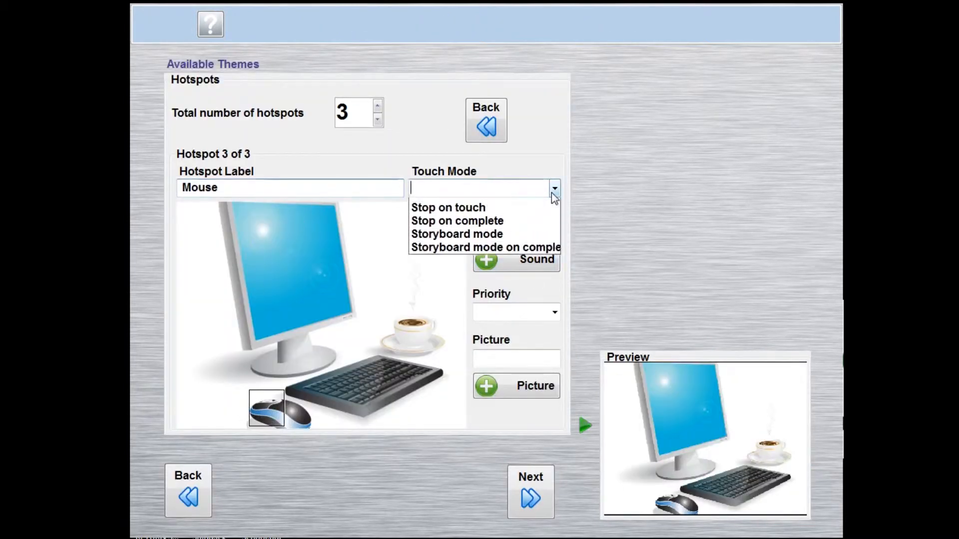
pyautogui.click(532, 210)
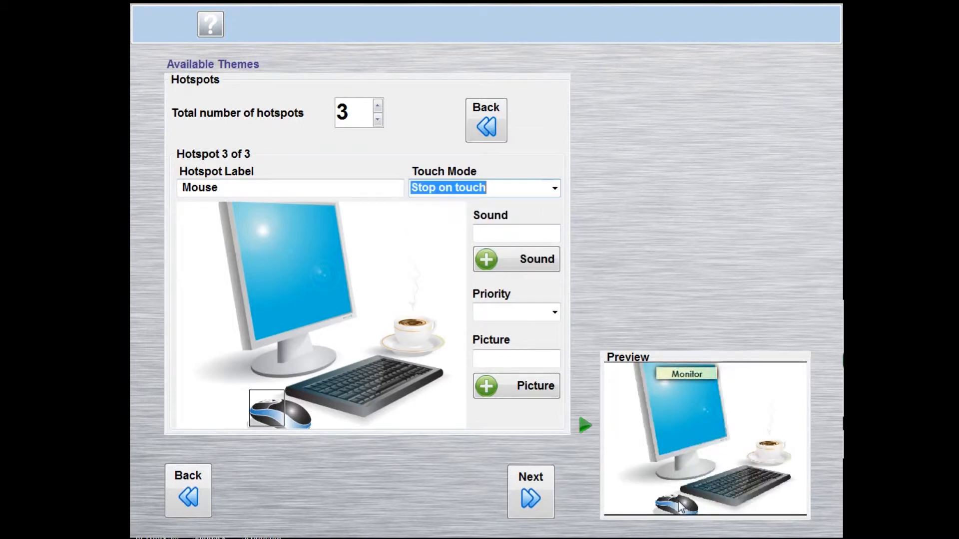
# Test the Mouse and Keyboard hotspots in the theme preview
pyautogui.click(677, 504)
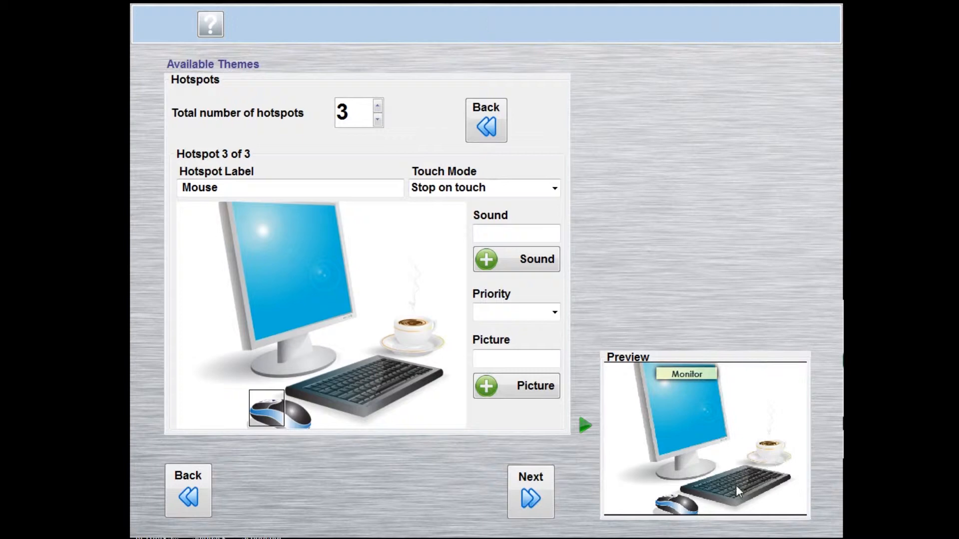
pyautogui.click(670, 501)
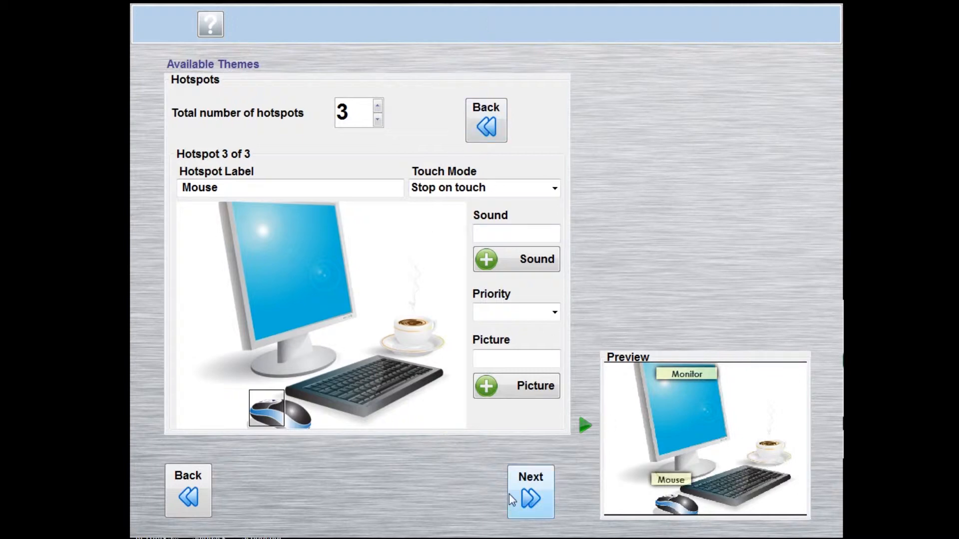
pyautogui.click(739, 486)
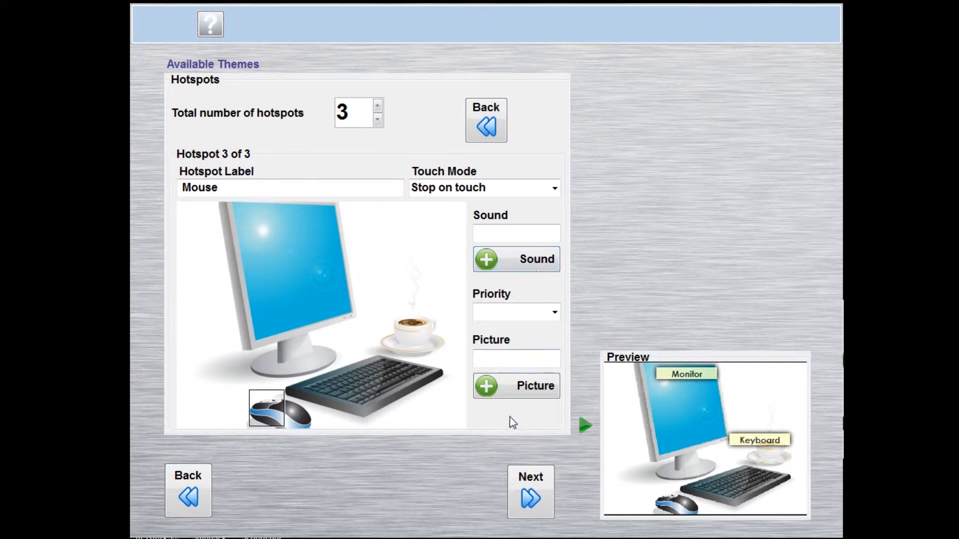
# Assign the Landline Phone picture from the Technology category to the Mouse hotspot and test it in the preview
pyautogui.click(507, 395)
pyautogui.click(295, 323)
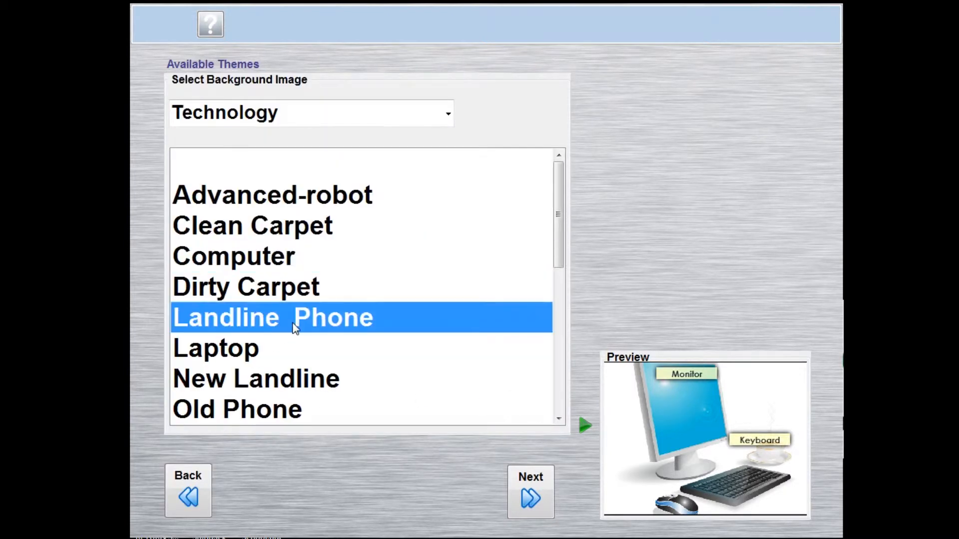
pyautogui.click(522, 502)
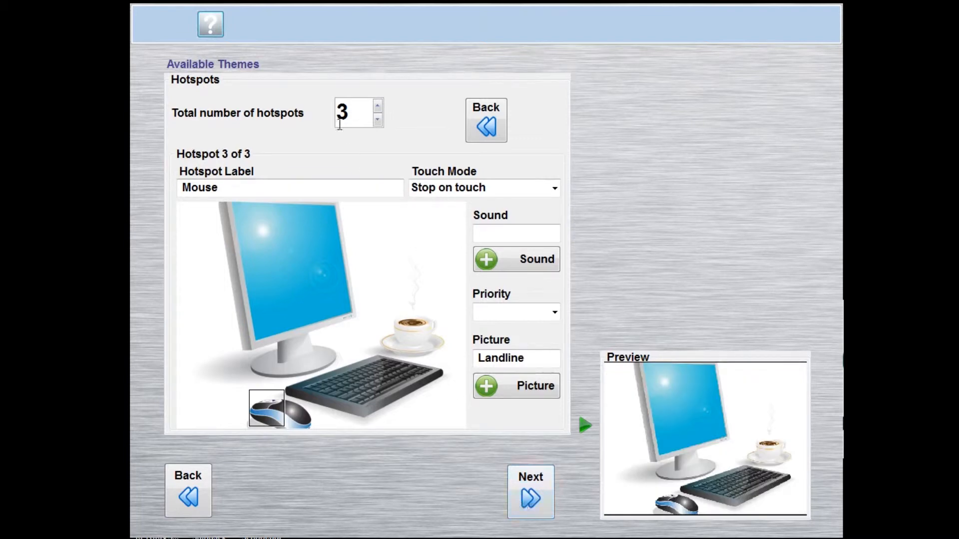
pyautogui.click(670, 506)
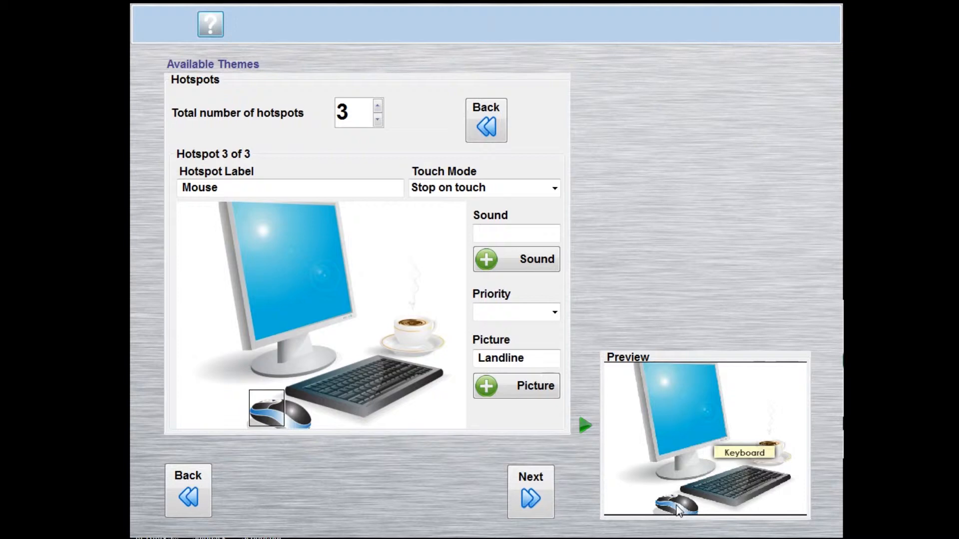
# Choose the blank music entry for the Hotspots theme and save the theme
pyautogui.click(529, 511)
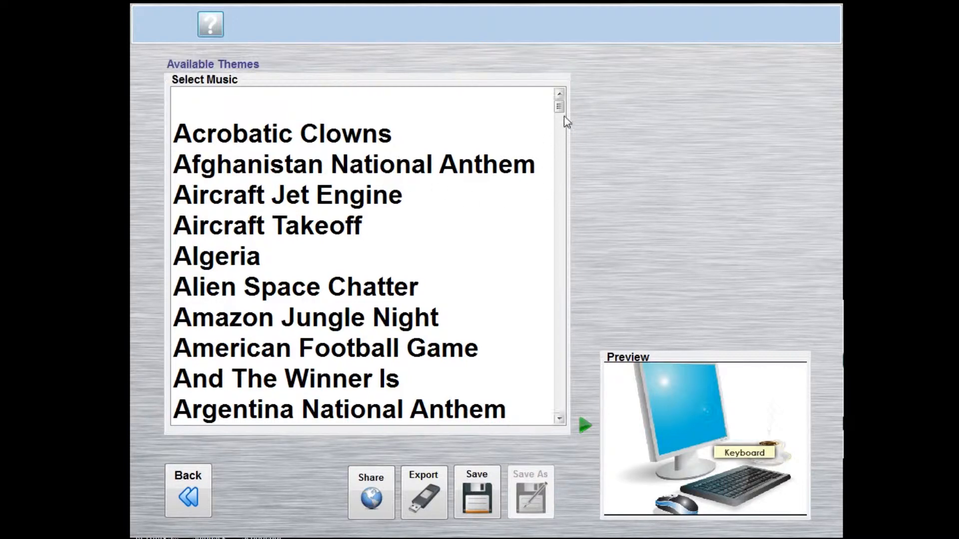
pyautogui.moveTo(559, 107)
pyautogui.mouseDown()
pyautogui.moveTo(555, 372)
pyautogui.moveTo(561, 107)
pyautogui.mouseUp()
pyautogui.click(334, 109)
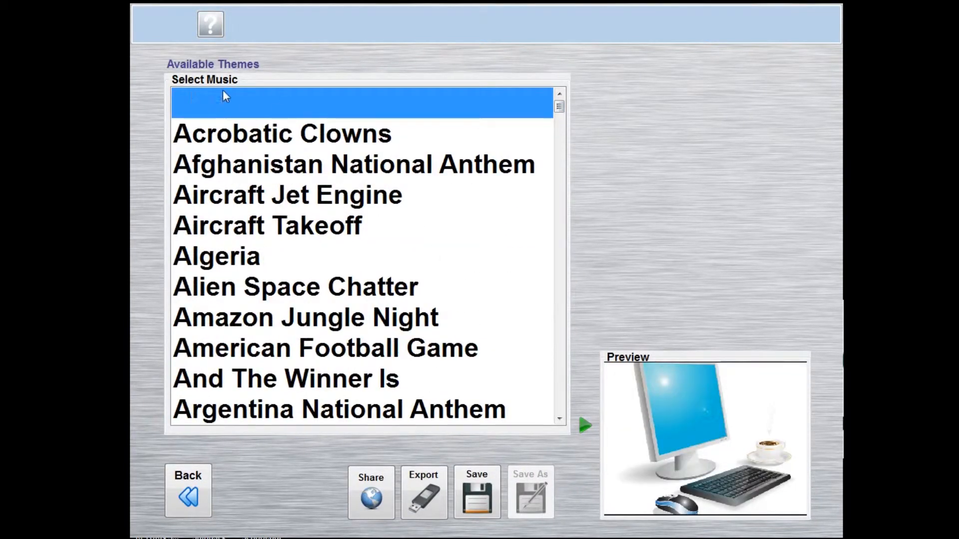
pyautogui.click(480, 502)
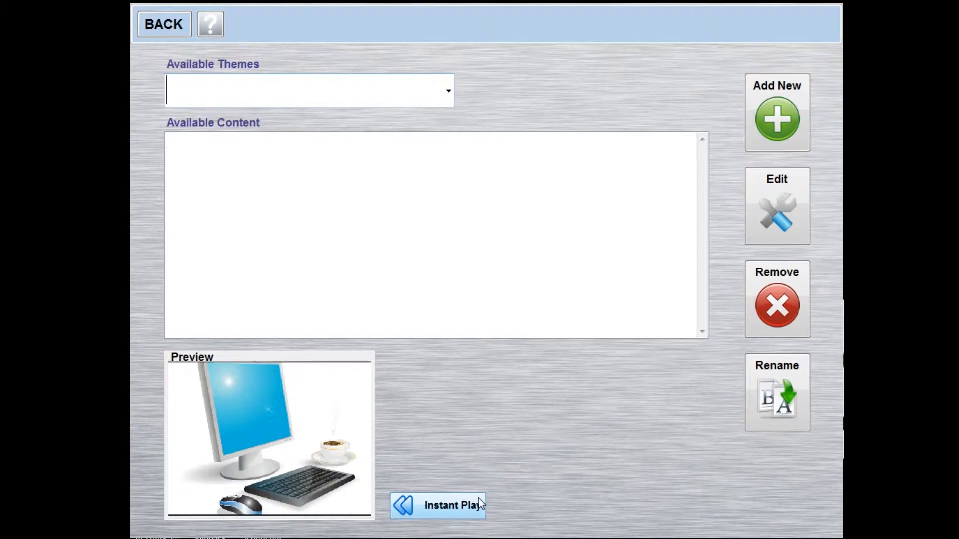
# Leave the theme editor and start a sound import from the media import section
pyautogui.click(159, 33)
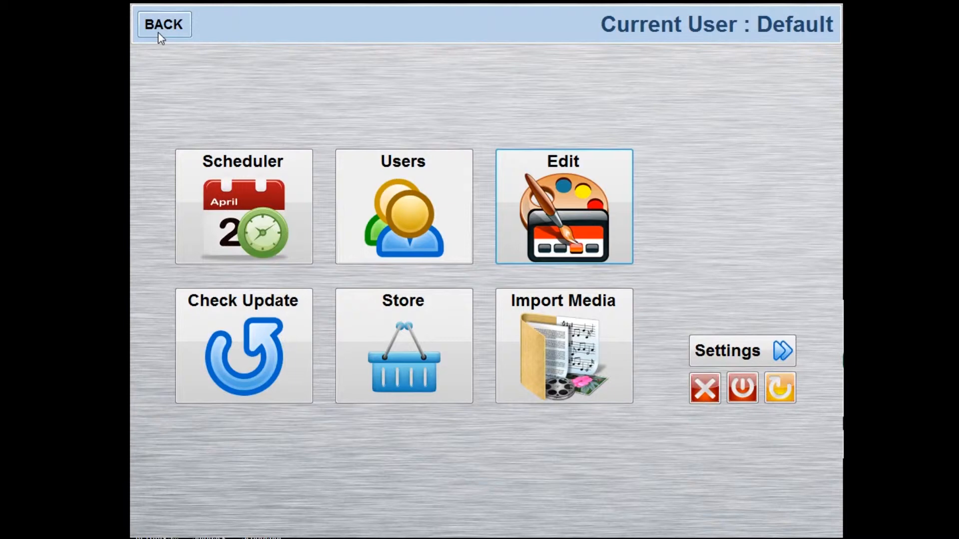
pyautogui.click(541, 355)
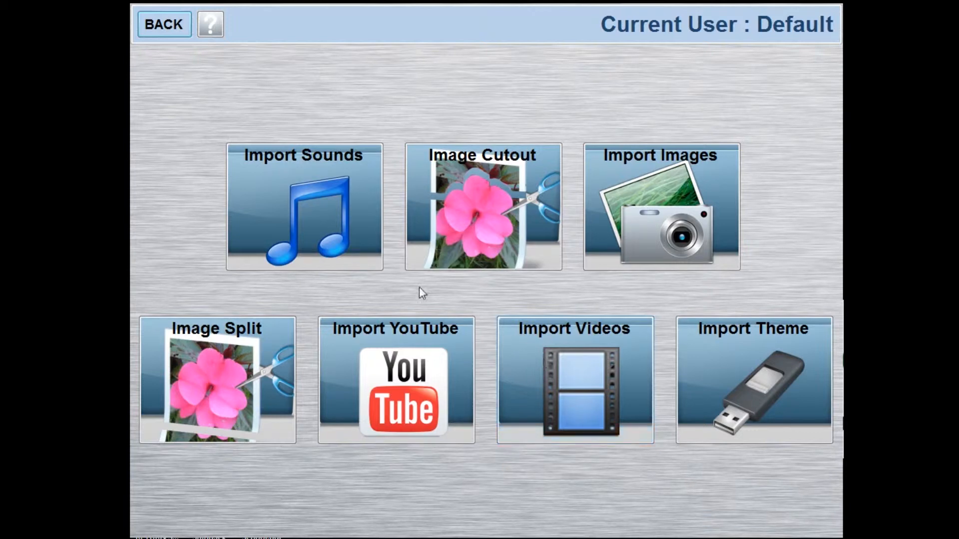
pyautogui.click(292, 213)
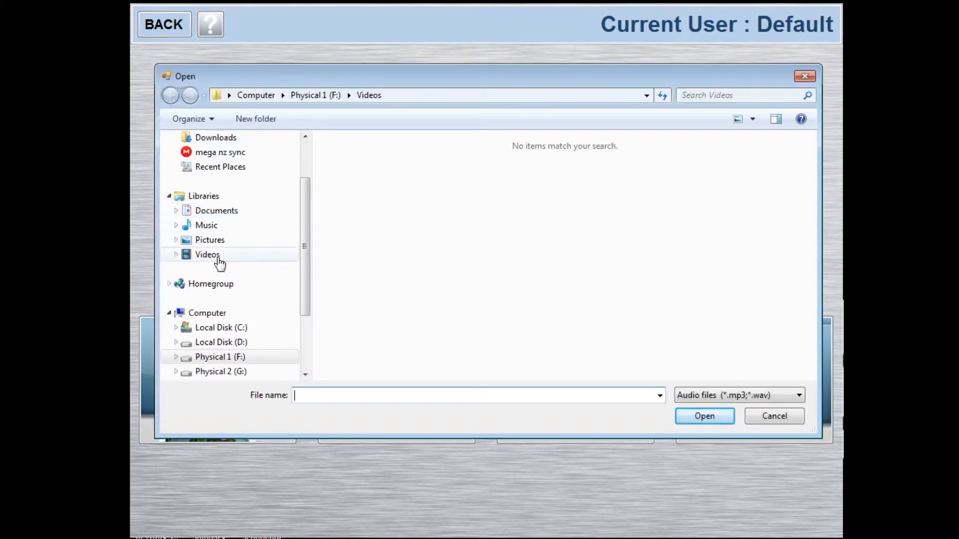
# Look through the Physical 1 (F:) and Physical 2 (G:) drives for a music folder
pyautogui.scroll(-1, 306, 253)
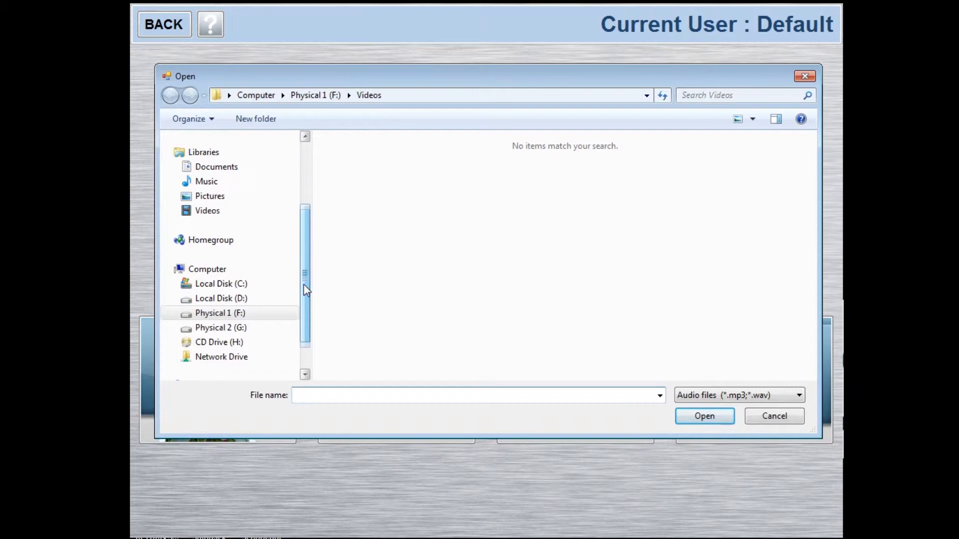
pyautogui.click(239, 313)
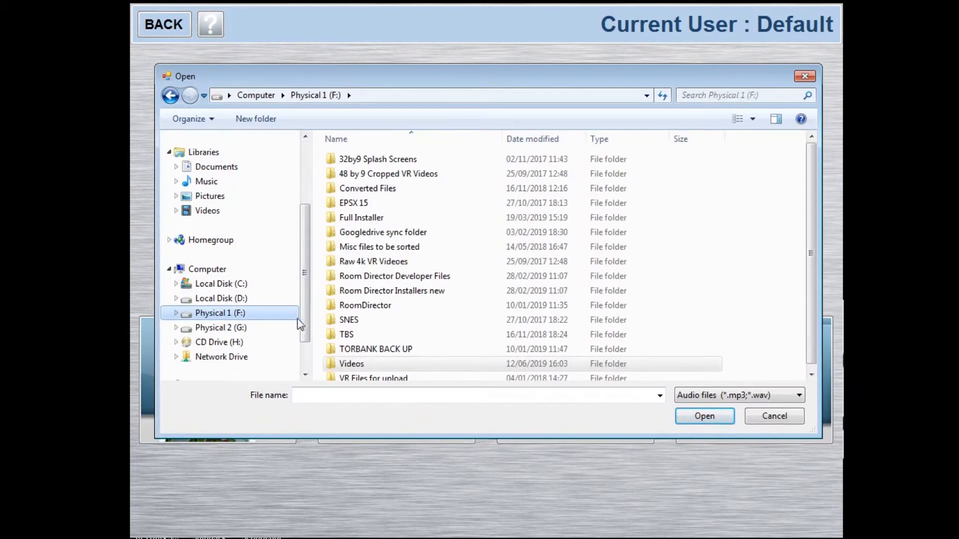
pyautogui.click(245, 332)
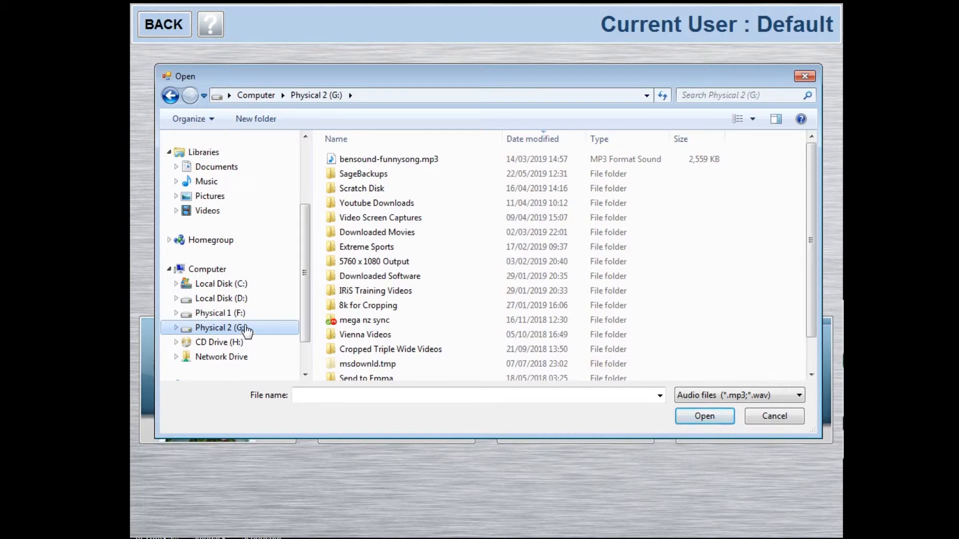
pyautogui.click(240, 313)
pyautogui.click(341, 303)
pyautogui.press('m')
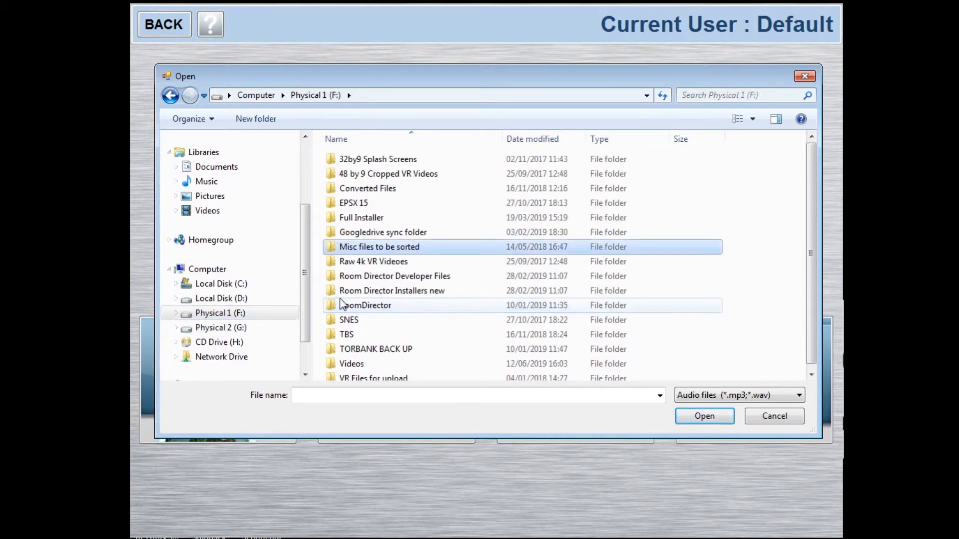
# Open the MP3 folder inside the Music folder on the Physical 2 (G:) drive
pyautogui.click(222, 327)
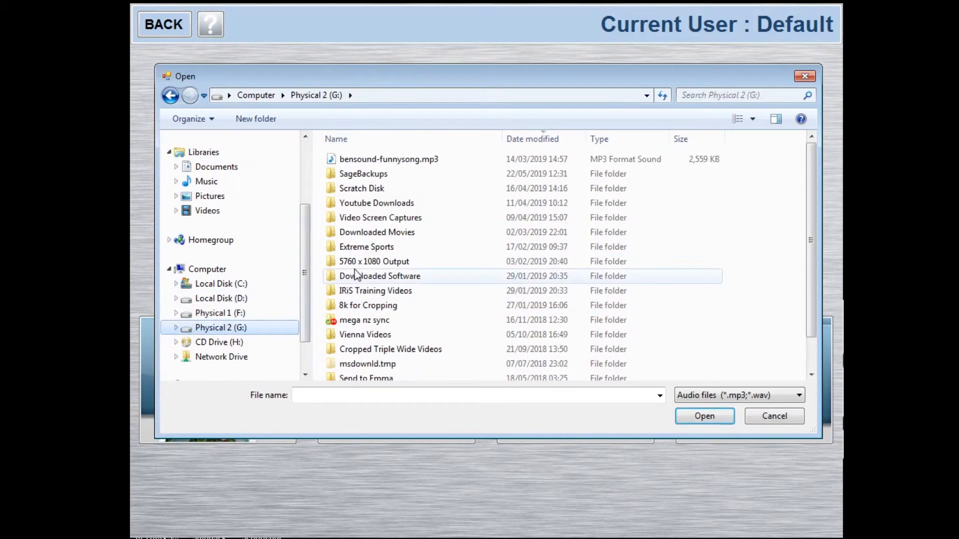
pyautogui.click(356, 275)
pyautogui.press('m')
pyautogui.press('m')
pyautogui.press('m')
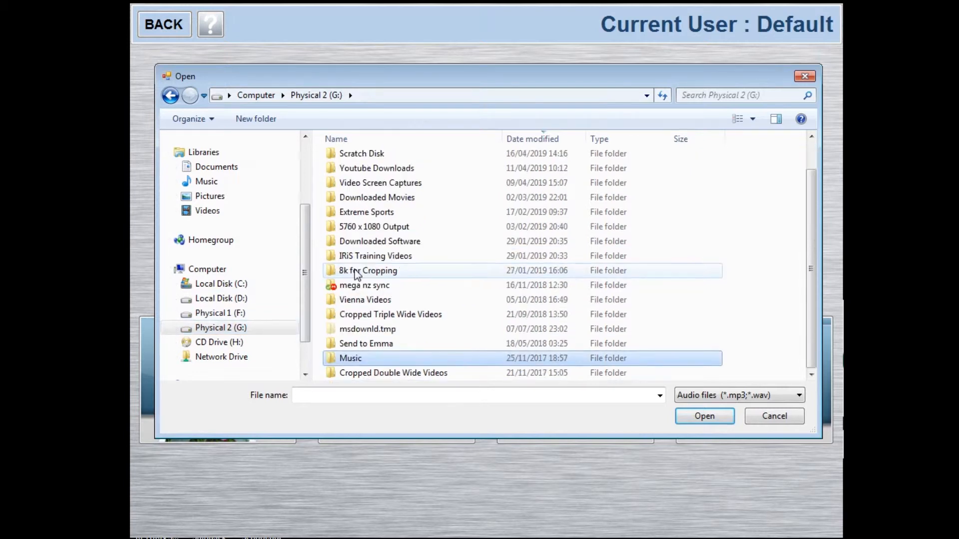
pyautogui.press('Return')
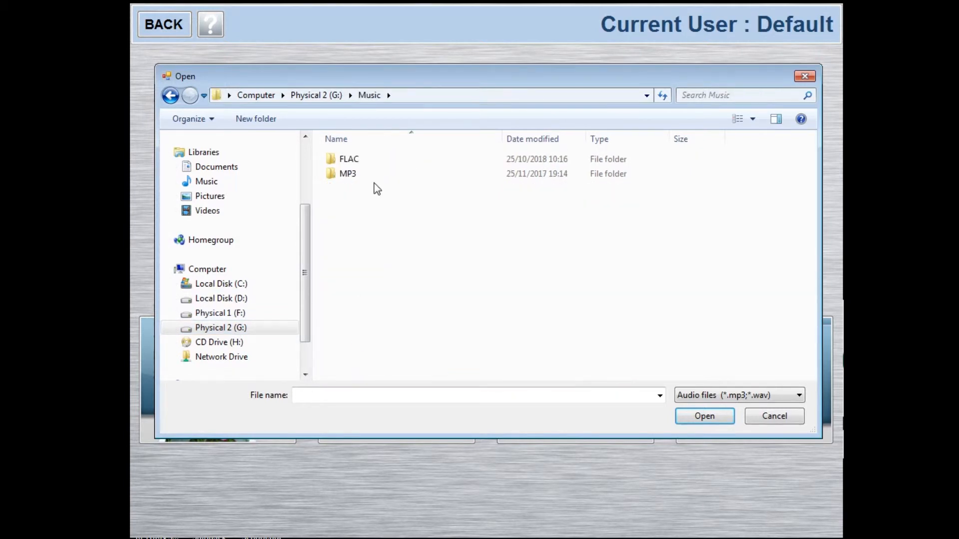
pyautogui.click(356, 175)
pyautogui.doubleClick(356, 175)
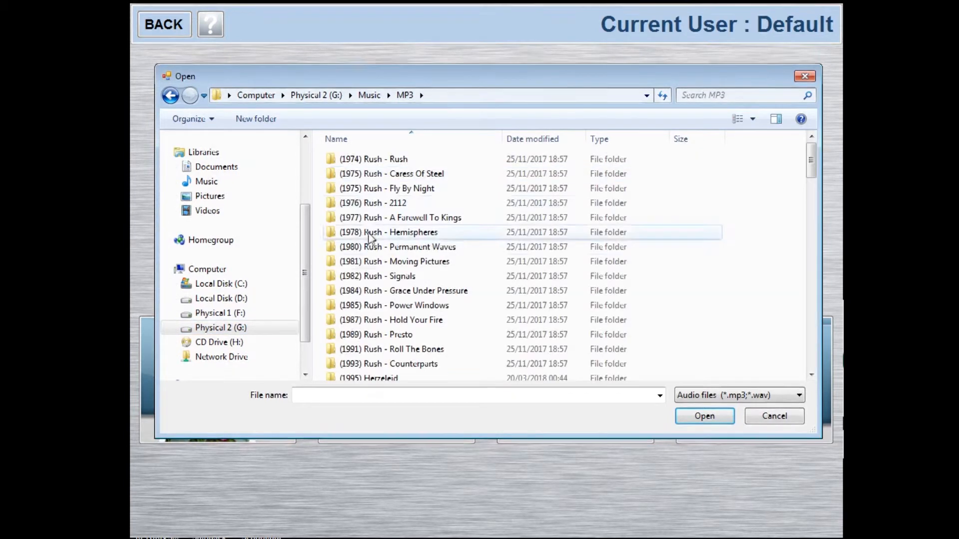
# Choose track 3, Take A Friend, from the nested (1974) Rush - Rush folders as the sound file to import
pyautogui.doubleClick(370, 159)
pyautogui.doubleClick(385, 163)
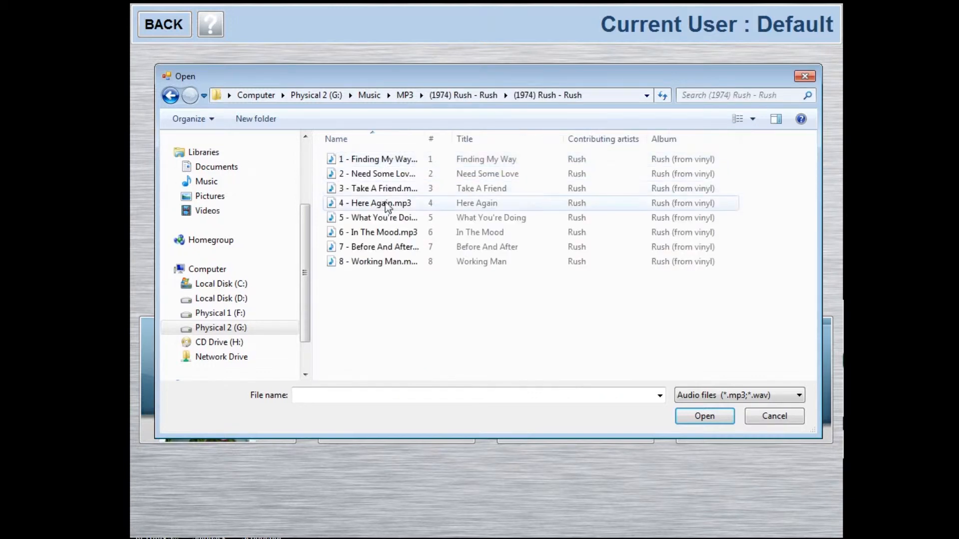
pyautogui.doubleClick(391, 189)
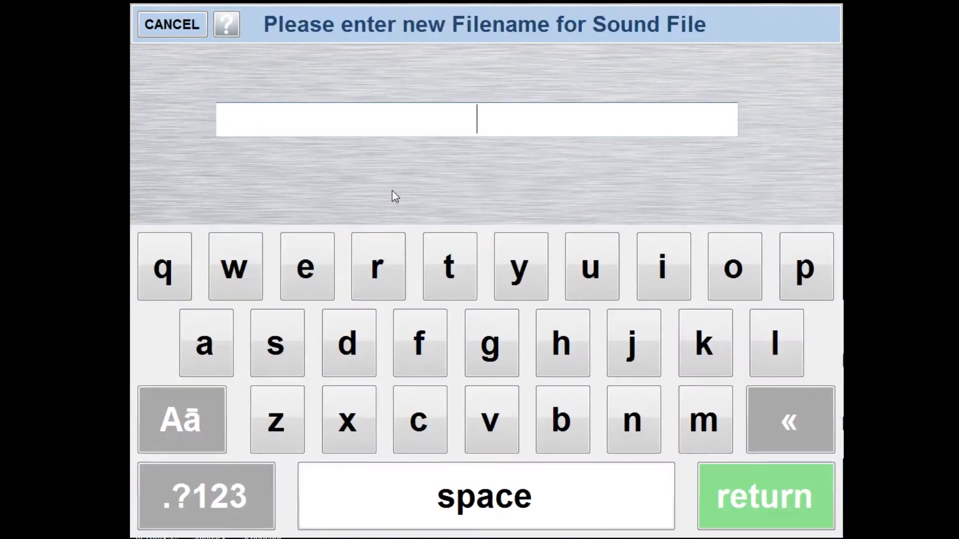
# Name the sound file "Take a Friend - Rush" and complete its import
pyautogui.write('Take ')
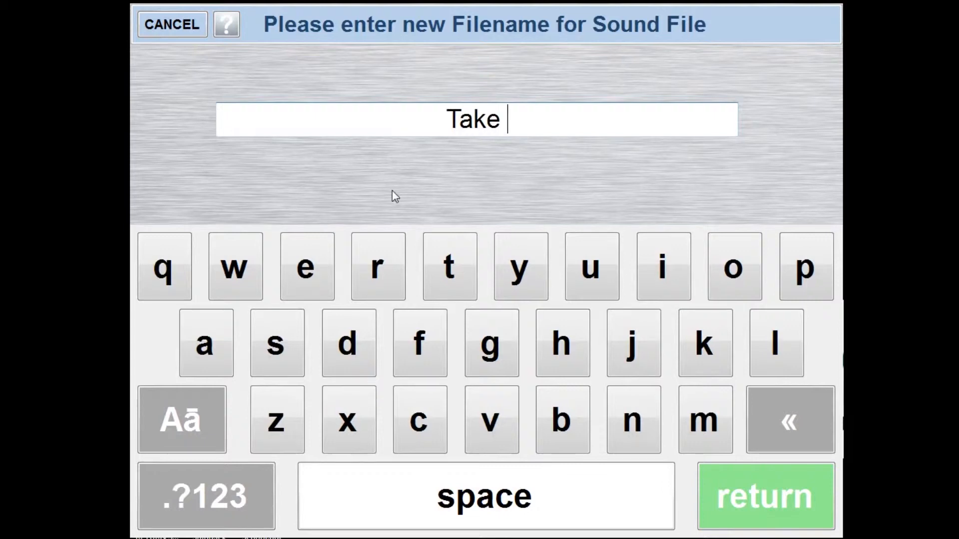
pyautogui.write('a Friend ')
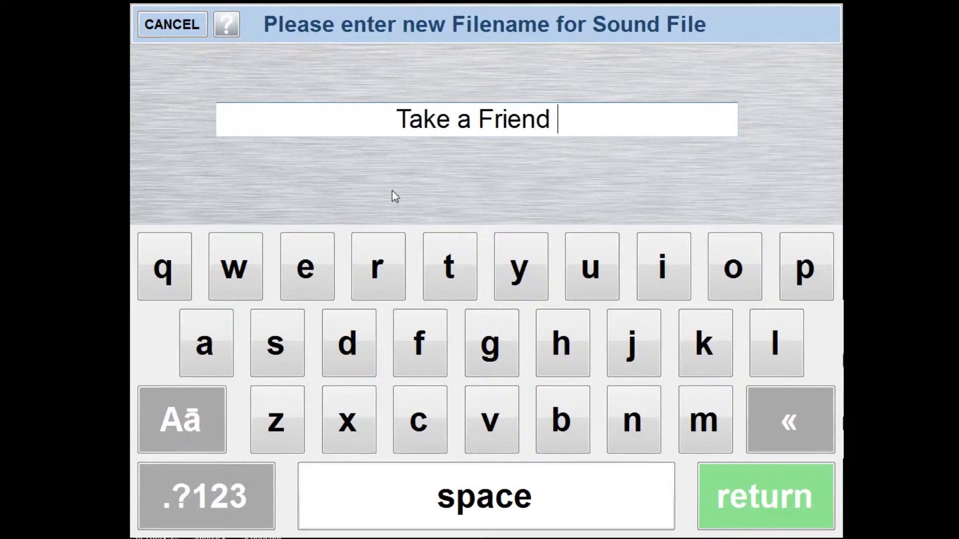
pyautogui.write('- Rush')
pyautogui.press('Return')
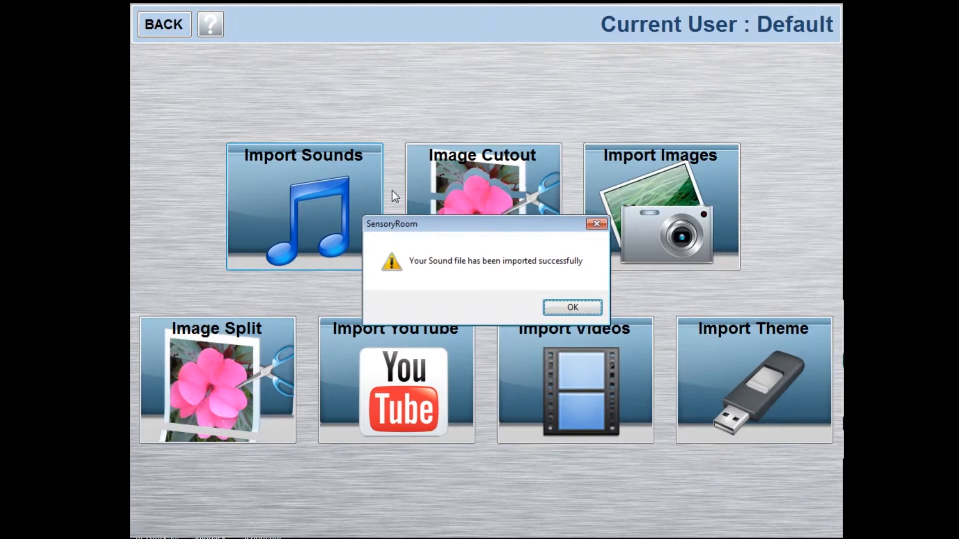
pyautogui.click(561, 306)
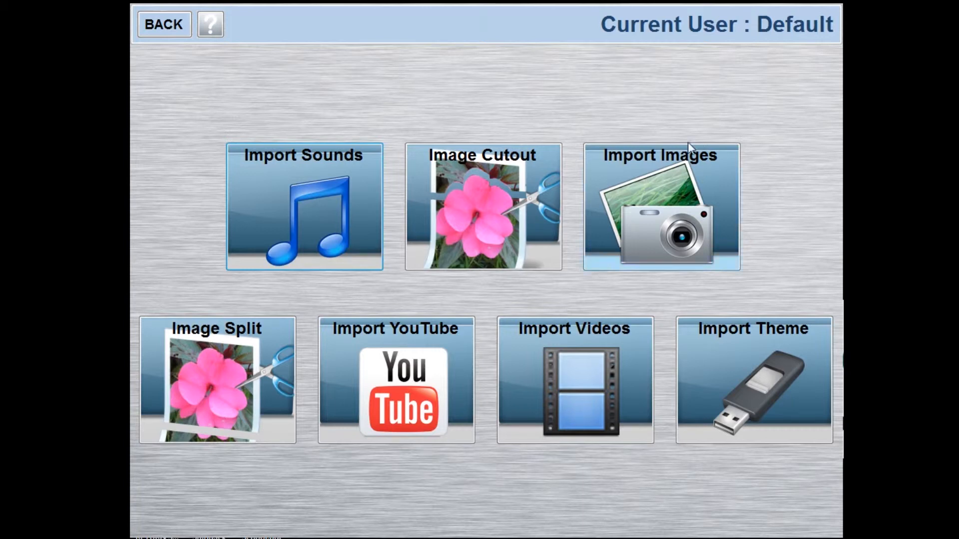
# Import folder.png from the (1974) Rush - Rush folder as an image named "Rush Album Cover"
pyautogui.click(678, 214)
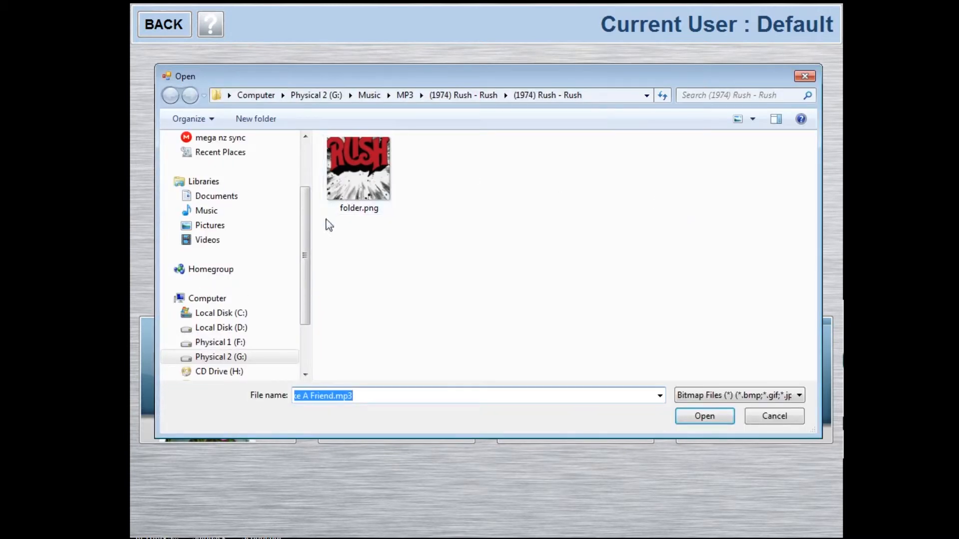
pyautogui.scroll(1, 310, 229)
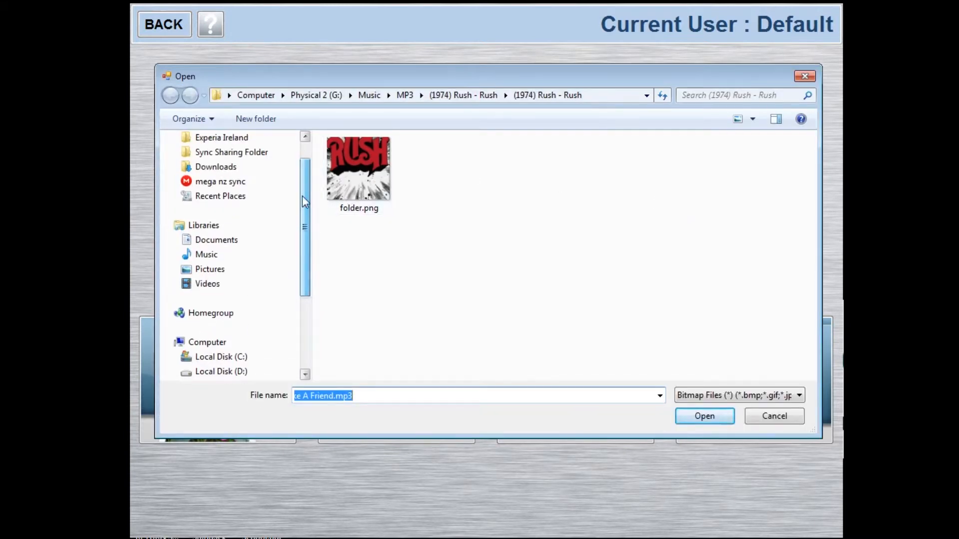
pyautogui.click(340, 189)
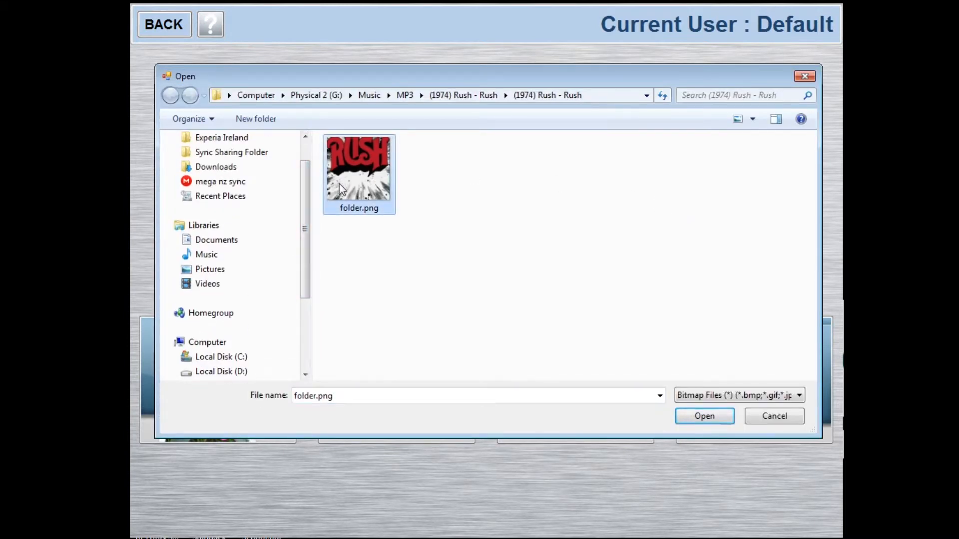
pyautogui.click(698, 414)
pyautogui.write('Rush Alb')
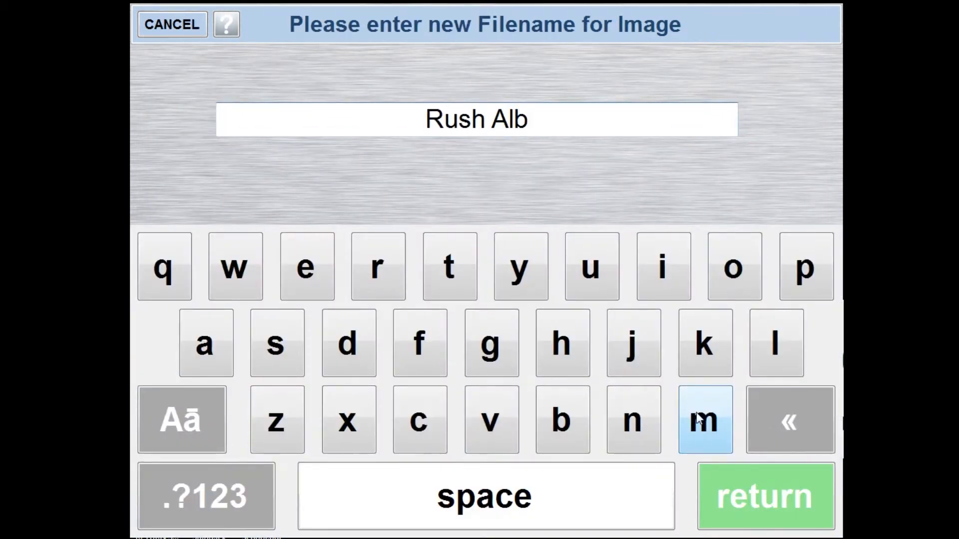
pyautogui.write('um Cover')
pyautogui.press('Return')
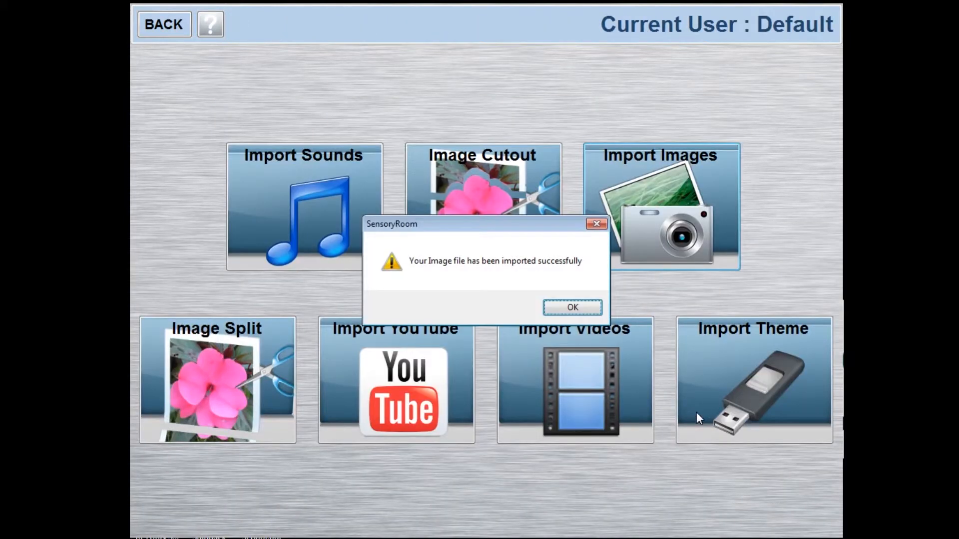
pyautogui.click(572, 309)
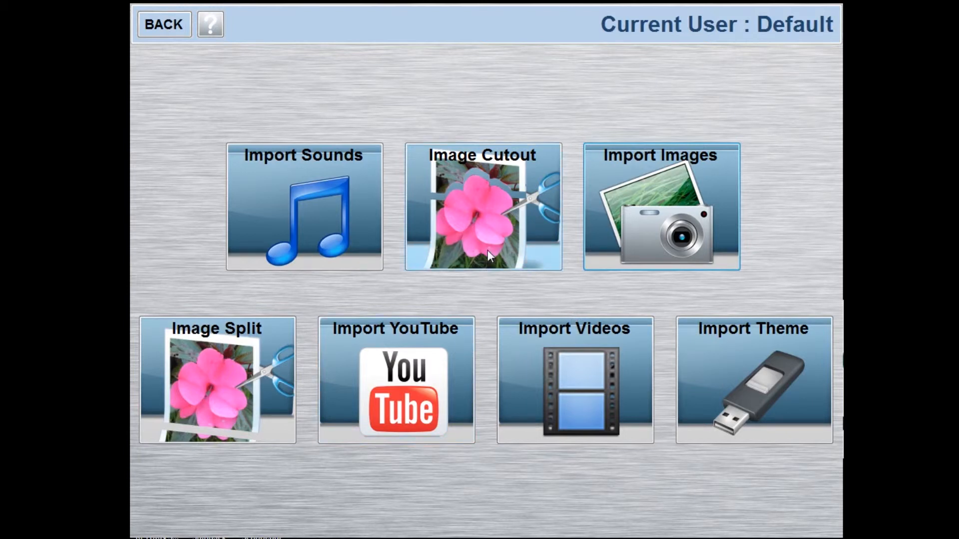
# Start an image cutout from folder.png and name it "Rush Cutout"
pyautogui.click(474, 228)
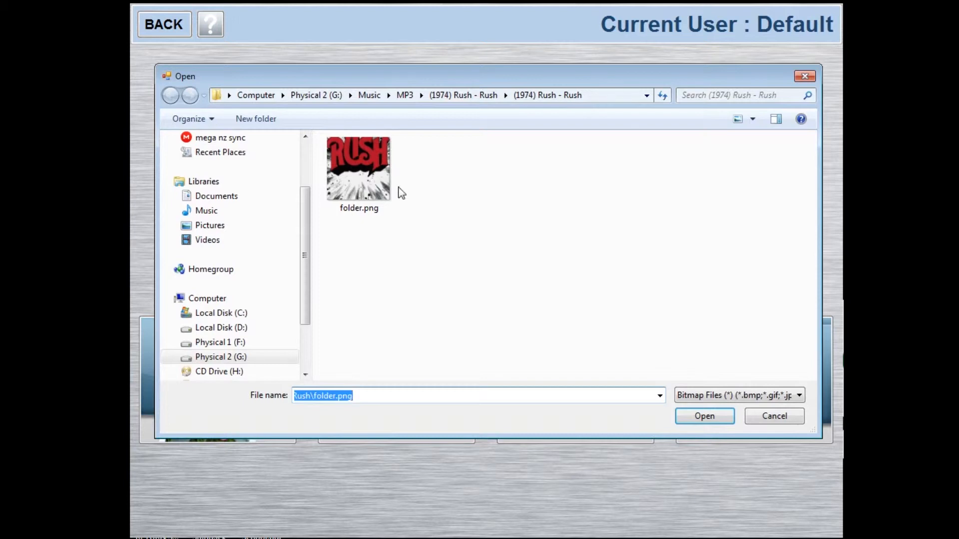
pyautogui.click(385, 191)
pyautogui.doubleClick(385, 191)
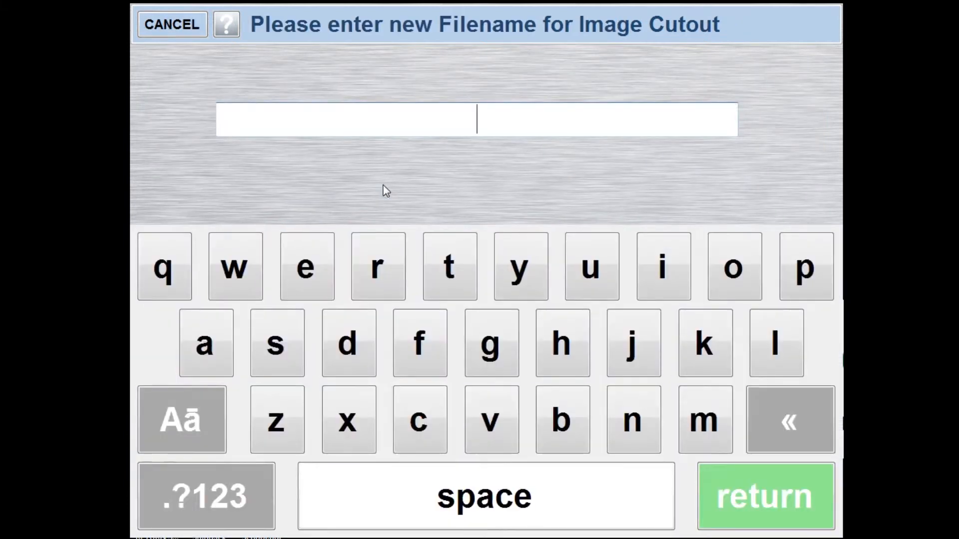
pyautogui.write('Rush Cut')
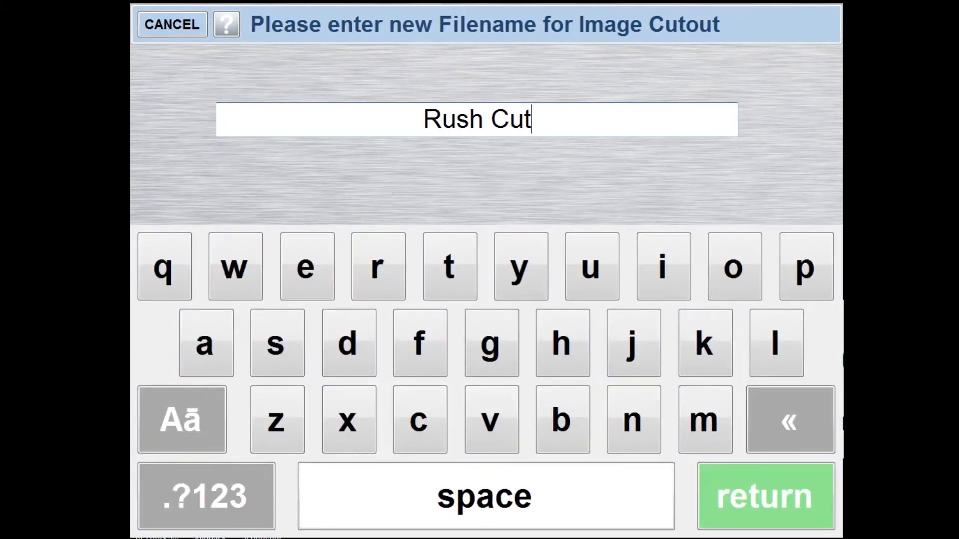
pyautogui.write('out')
pyautogui.press('Return')
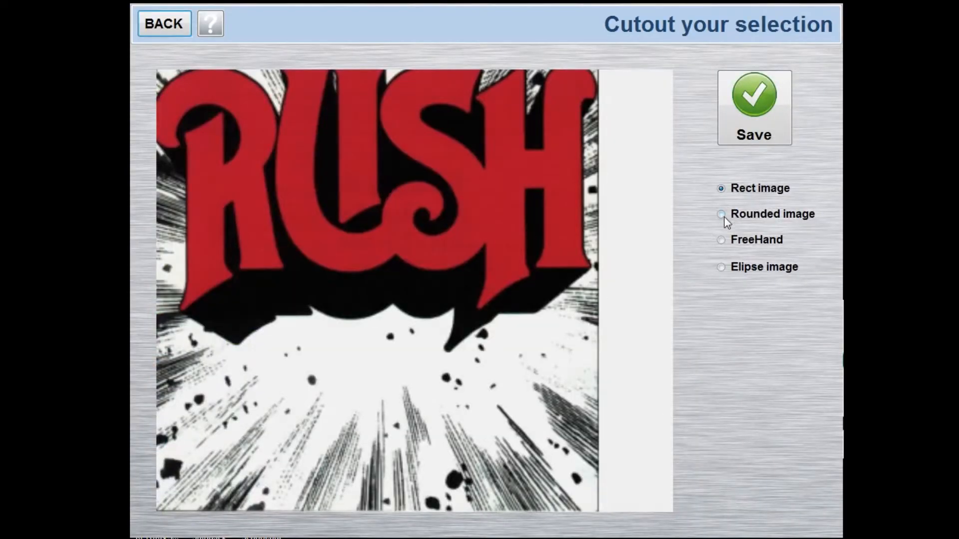
# Cut out the RUSH lettering across the upper part of the cover as a rounded image and save the cutout
pyautogui.moveTo(159, 79); pyautogui.dragTo(606, 347)
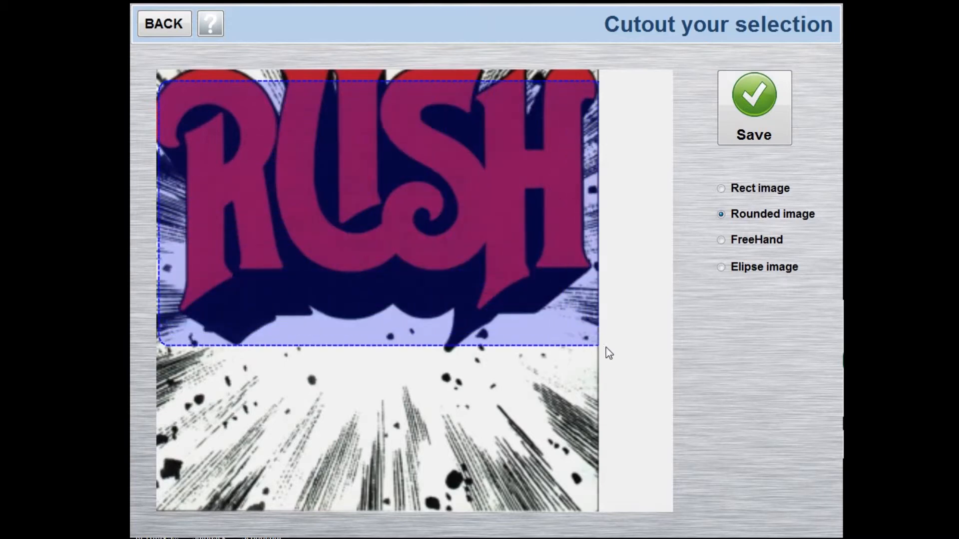
pyautogui.click(432, 219)
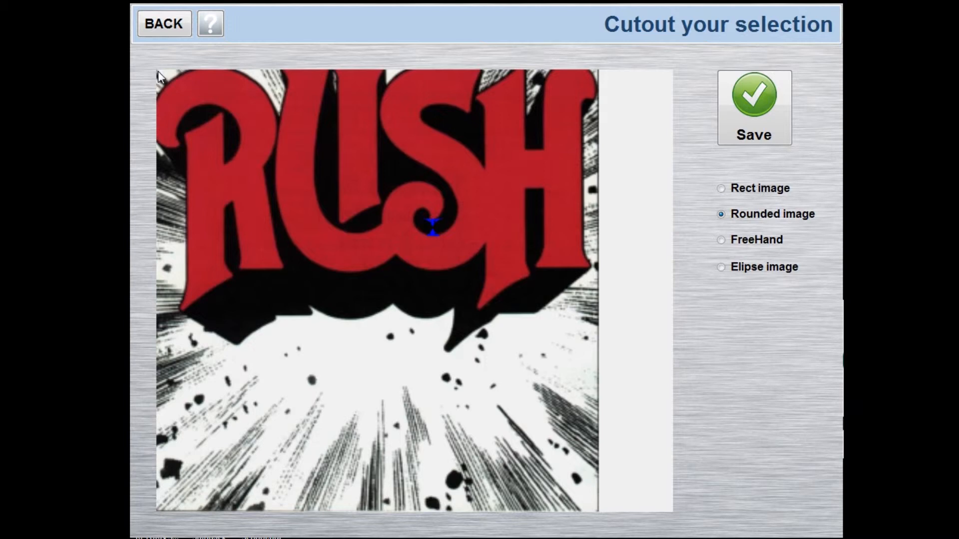
pyautogui.moveTo(157, 71); pyautogui.dragTo(611, 360)
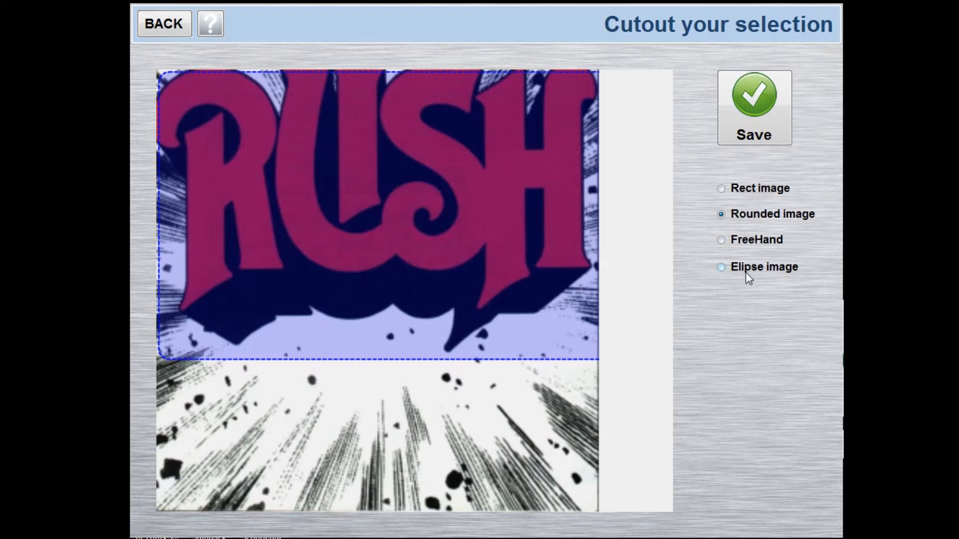
pyautogui.click(744, 118)
pyautogui.click(604, 312)
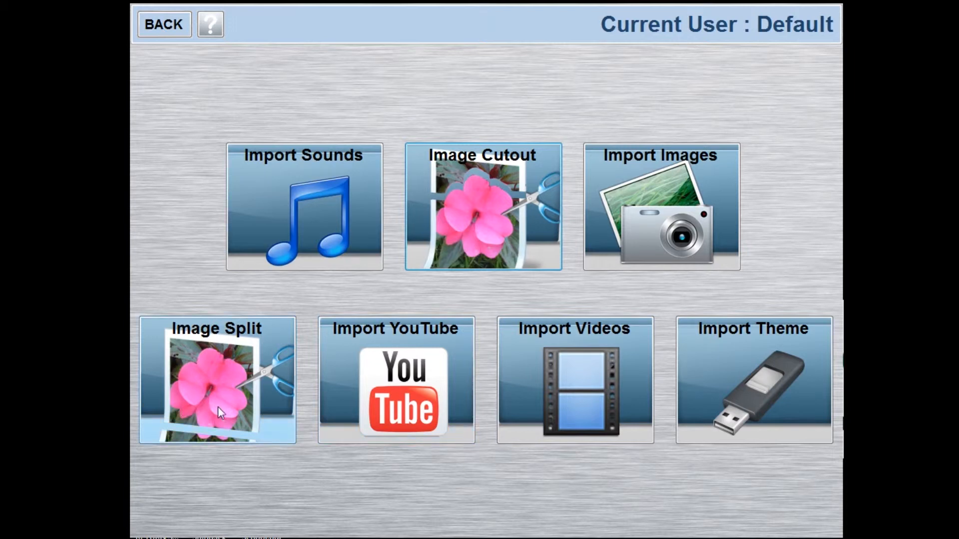
# Start an image split from folder.png and name it "Rush Split"
pyautogui.click(241, 377)
pyautogui.click(372, 180)
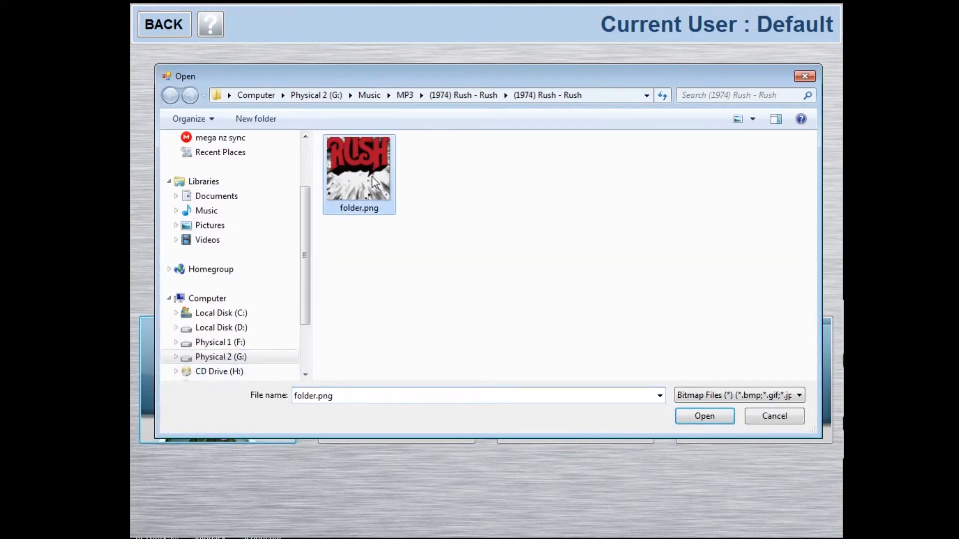
pyautogui.click(729, 422)
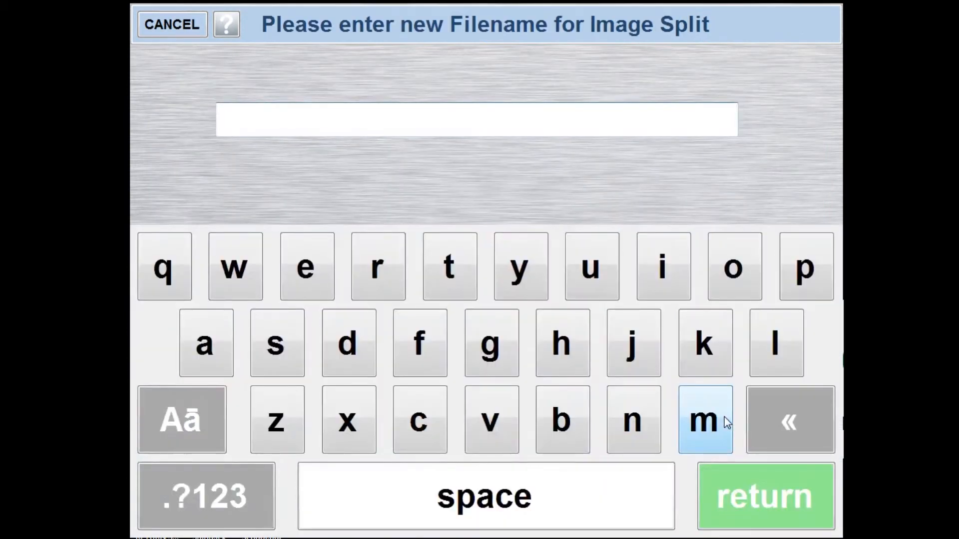
pyautogui.write('Rush Sp')
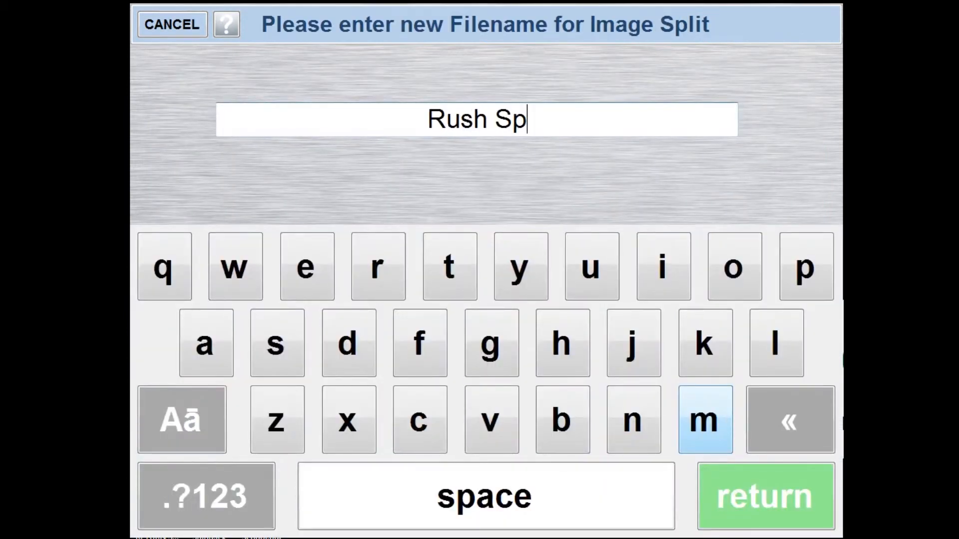
pyautogui.write('lit')
pyautogui.press('Return')
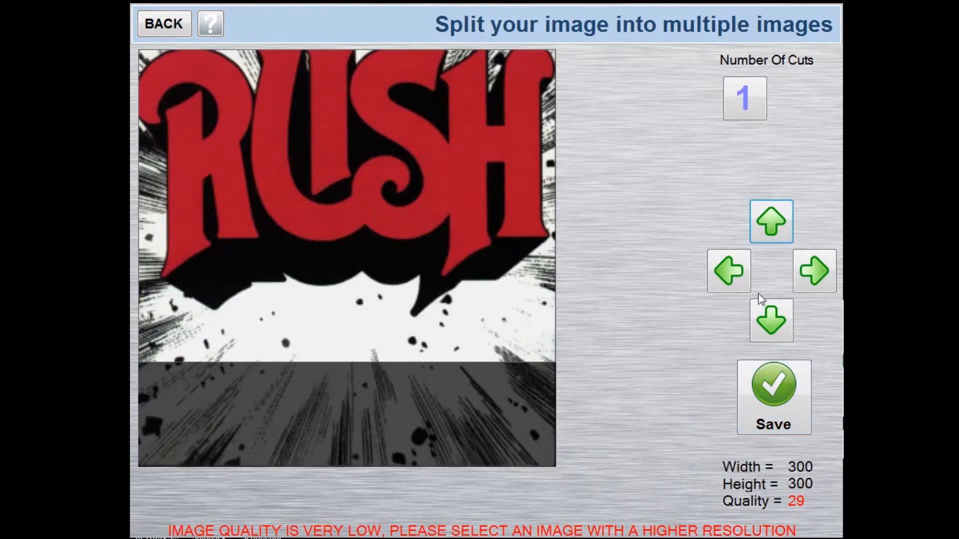
# Try shifting the split area down the album cover and back up to the image's top edge
pyautogui.click(776, 312)
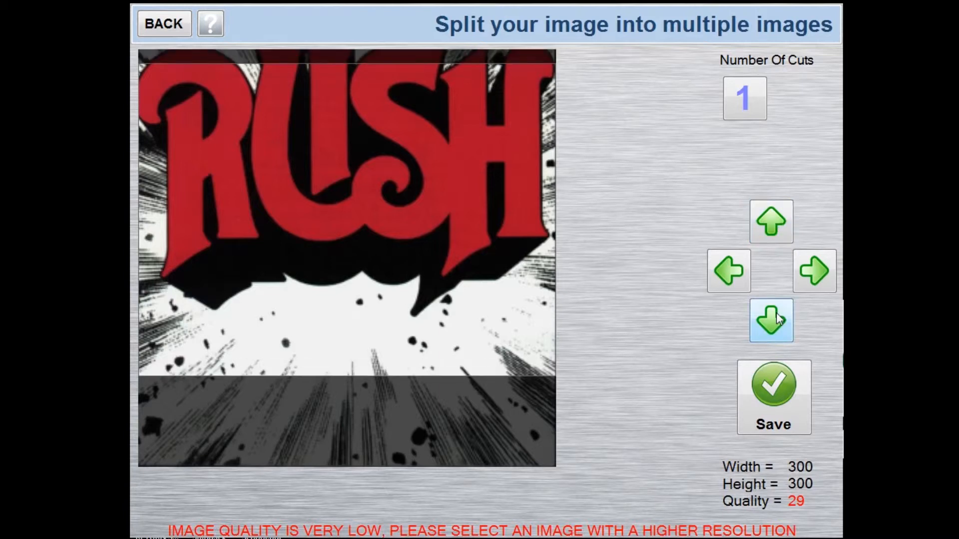
pyautogui.click(776, 312)
pyautogui.click(776, 312)
pyautogui.click(776, 312)
pyautogui.click(776, 313)
pyautogui.click(776, 313)
pyautogui.click(776, 312)
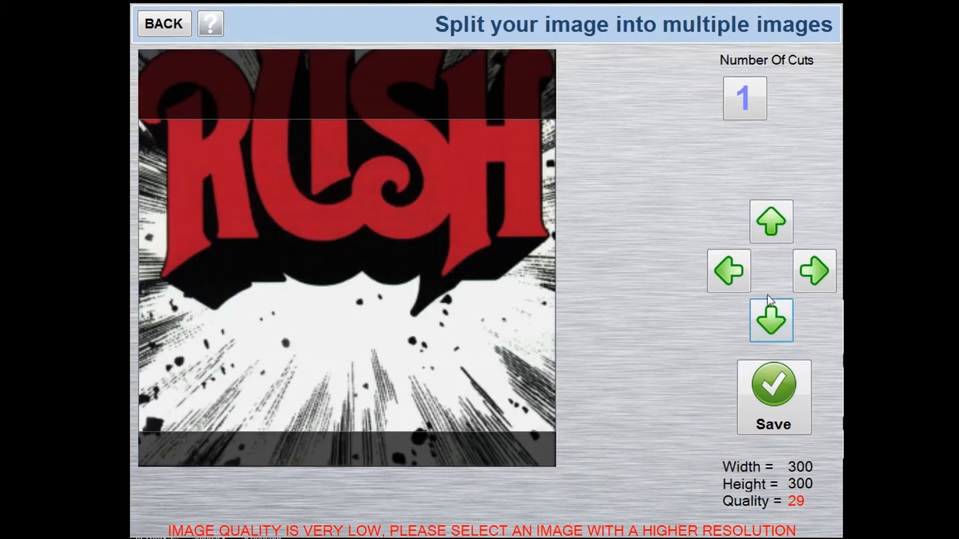
pyautogui.click(777, 232)
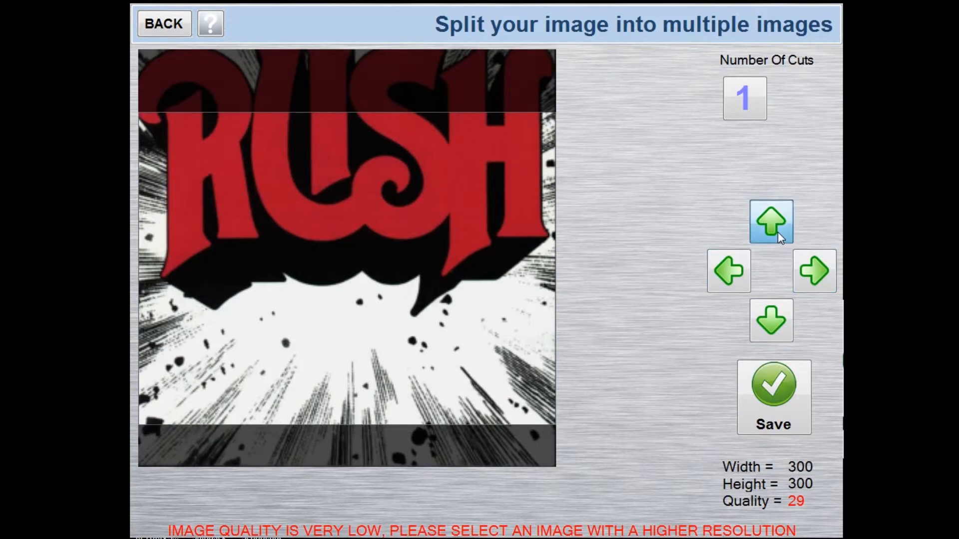
pyautogui.click(777, 232)
pyautogui.click(777, 232)
pyautogui.click(778, 232)
pyautogui.click(777, 232)
pyautogui.click(777, 232)
pyautogui.click(777, 231)
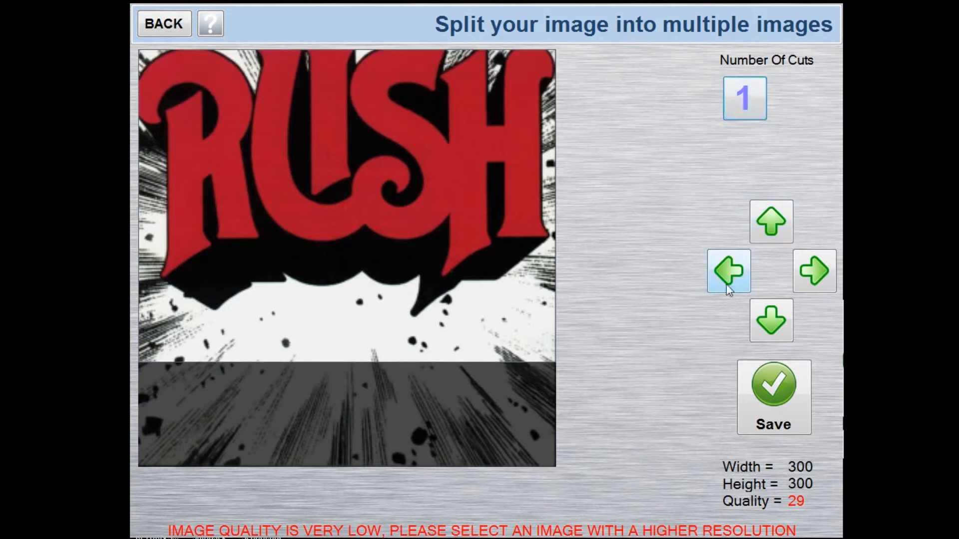
pyautogui.click(775, 323)
pyautogui.click(775, 323)
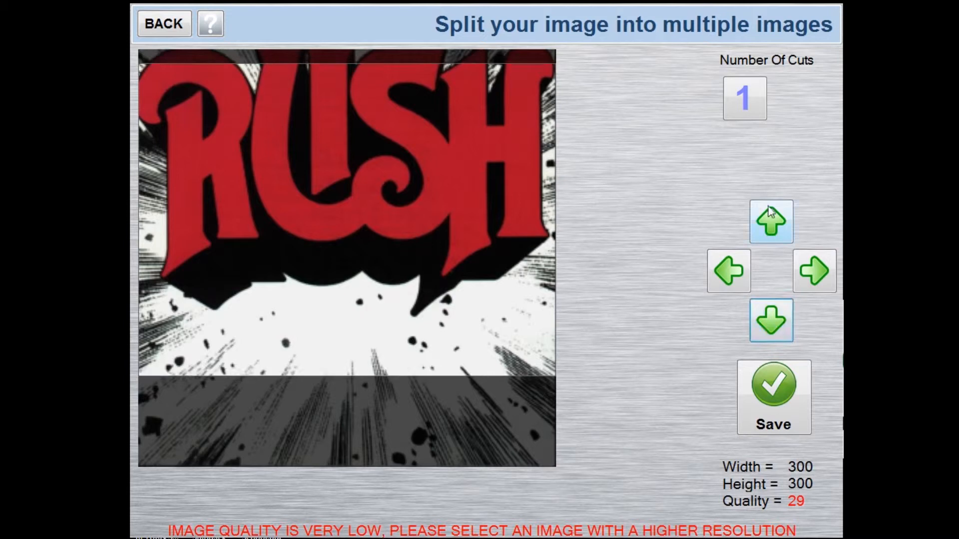
pyautogui.click(767, 213)
pyautogui.click(767, 213)
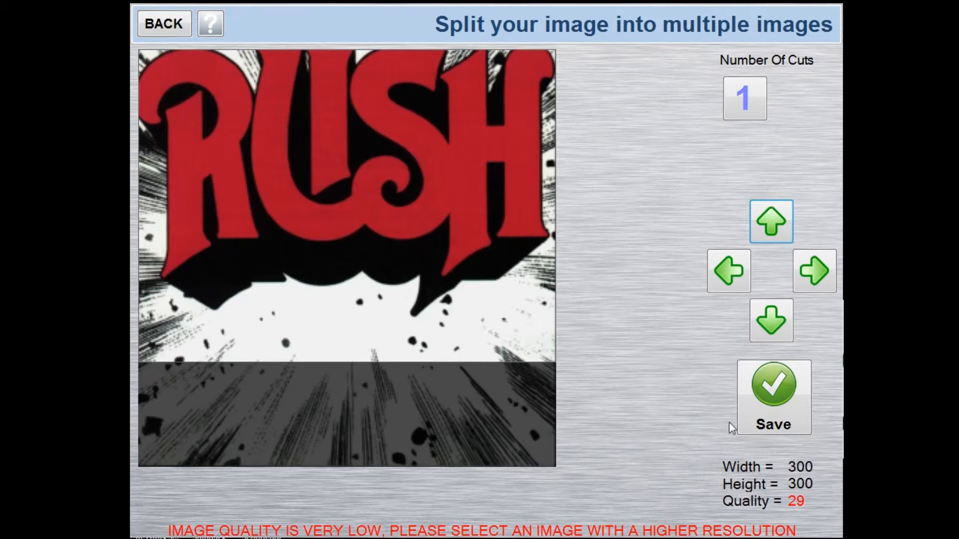
# Save the split of the album cover with the number of cuts at 1
pyautogui.click(755, 413)
pyautogui.click(596, 314)
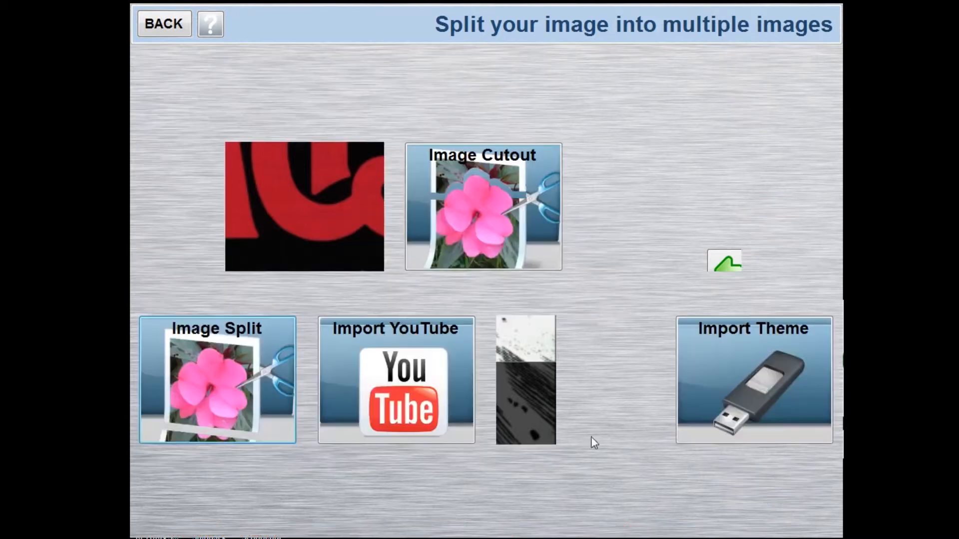
# Browse the Videos library for a video file to import and cancel the video import
pyautogui.click(567, 401)
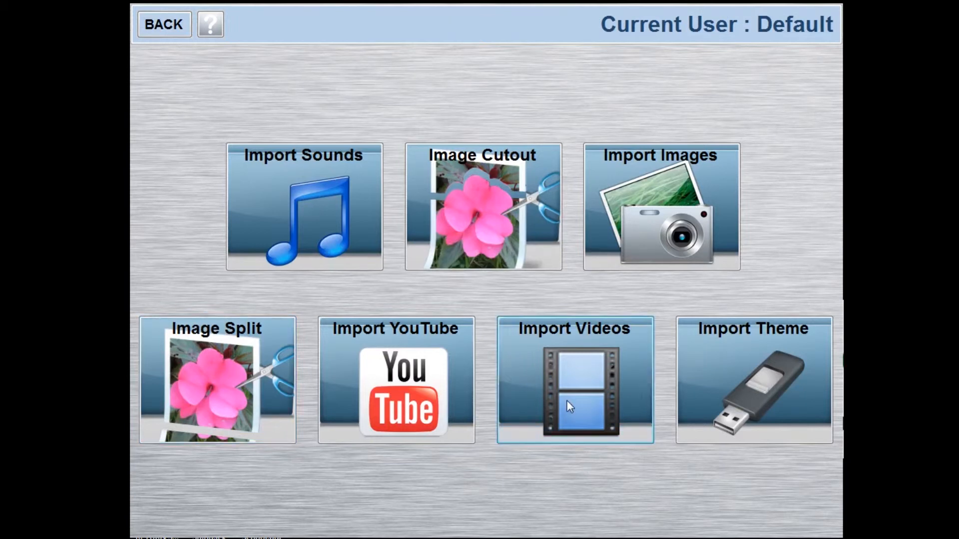
pyautogui.moveTo(305, 284); pyautogui.dragTo(302, 205)
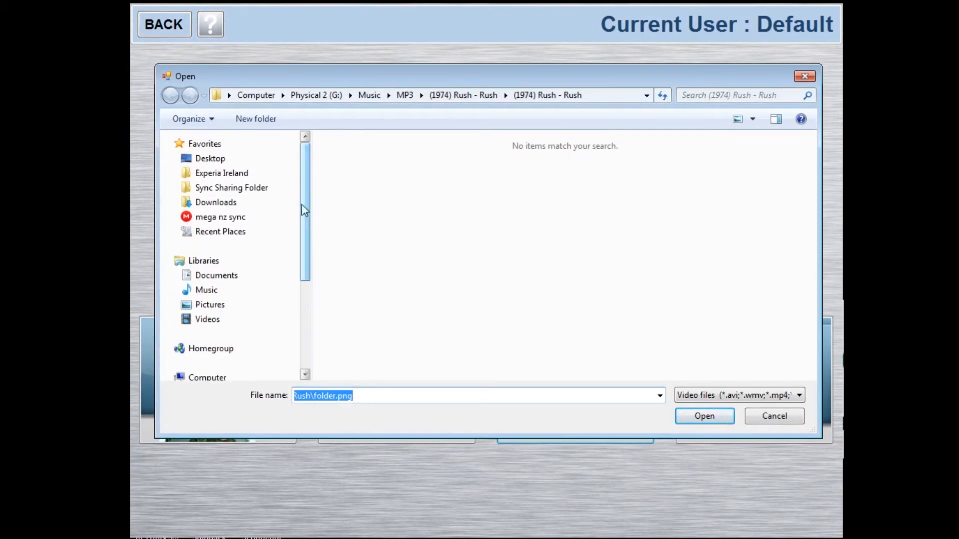
pyautogui.click(214, 321)
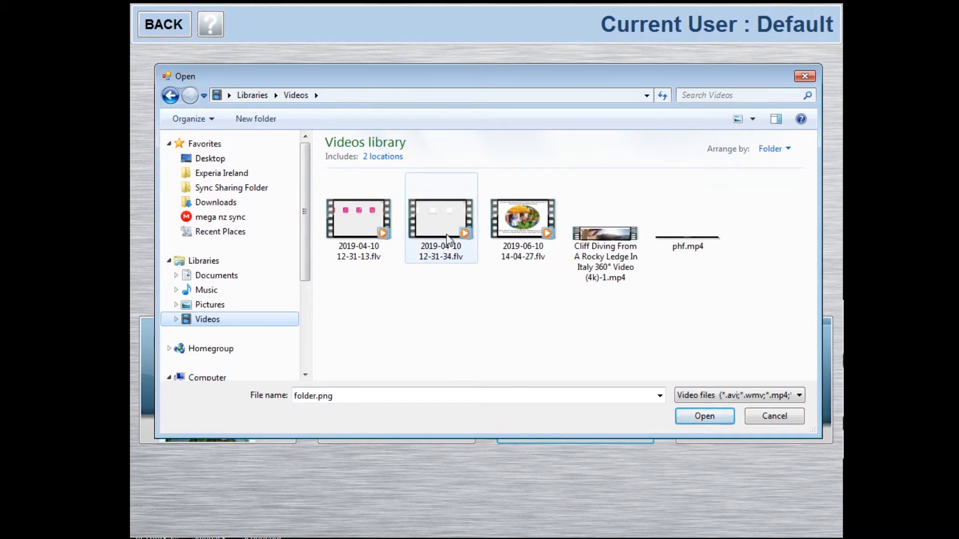
pyautogui.click(612, 232)
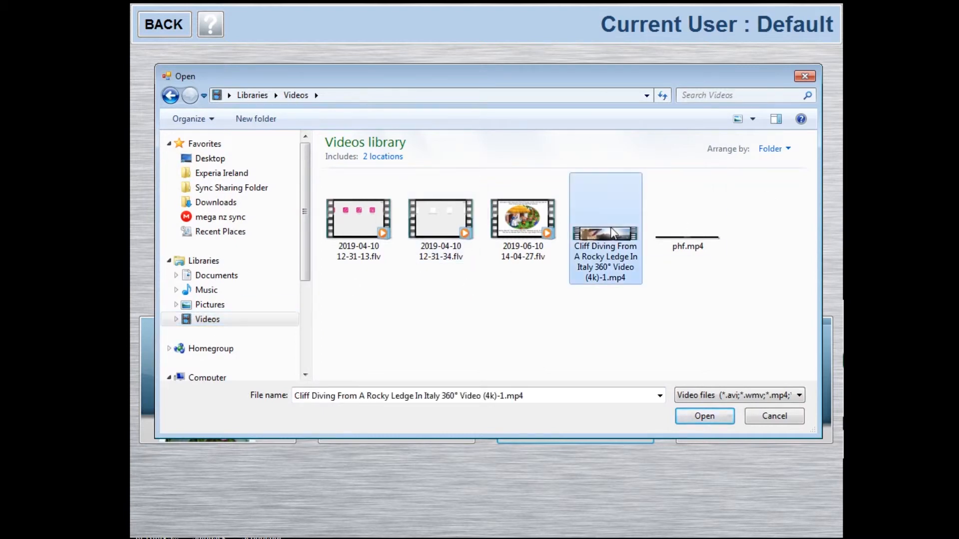
pyautogui.click(685, 239)
pyautogui.click(763, 419)
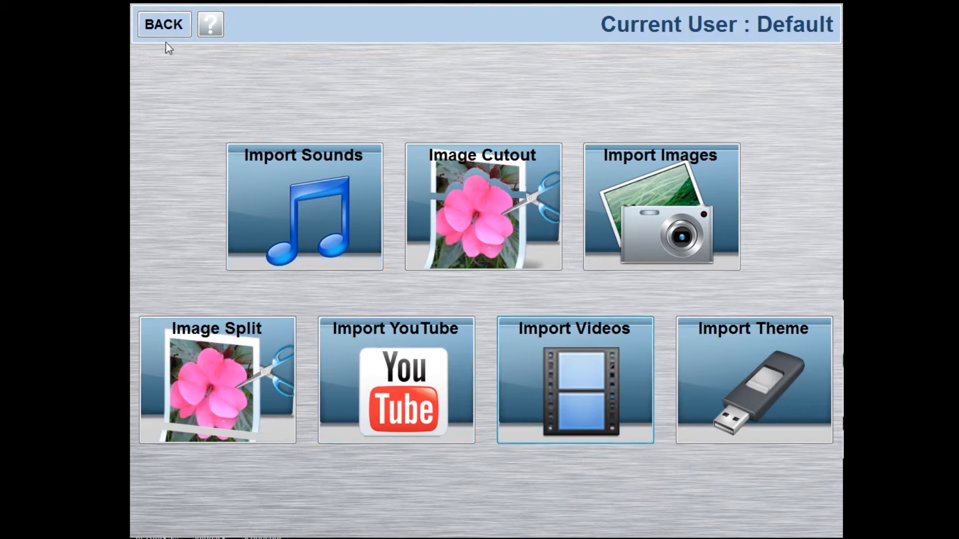
# Leave the media import, open theme editing, choose the Fish themes and start adding a new theme
pyautogui.click(163, 27)
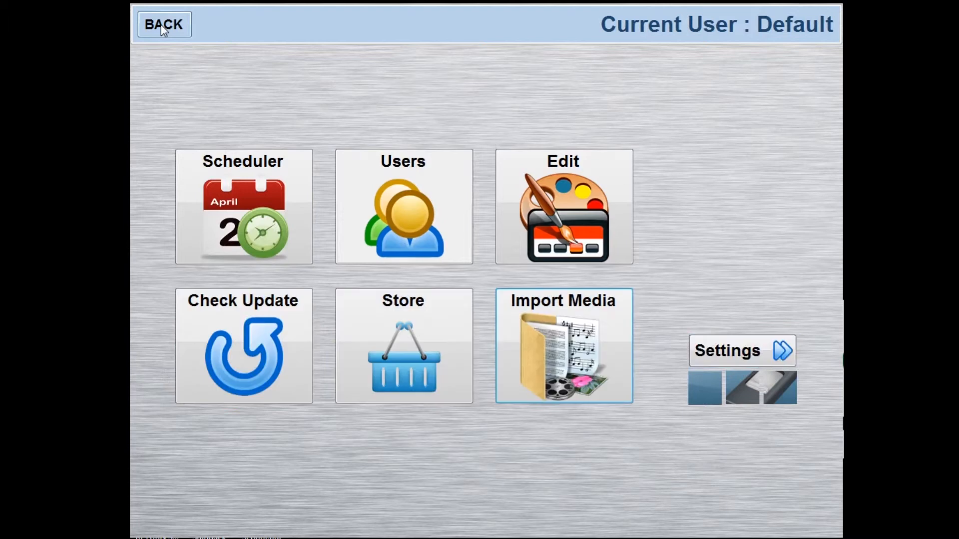
pyautogui.click(531, 184)
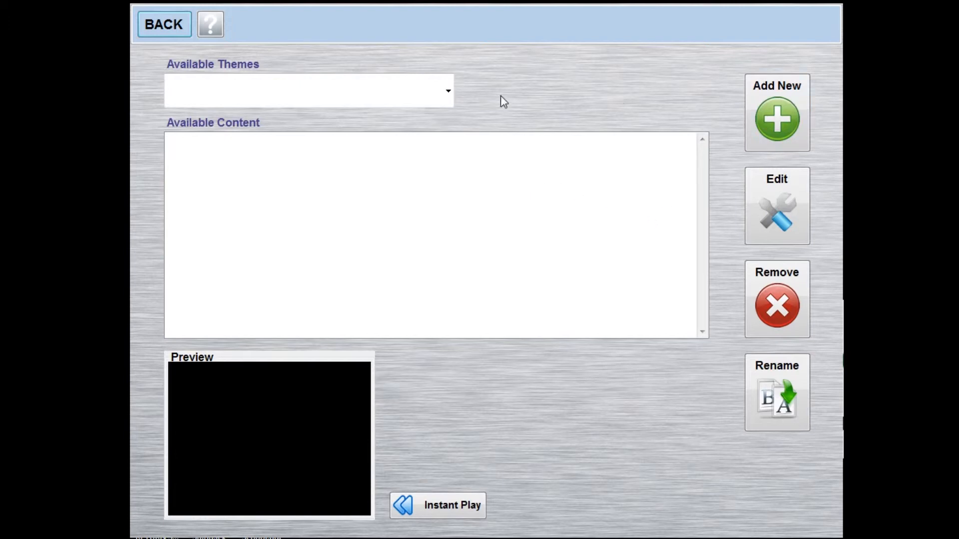
pyautogui.click(448, 91)
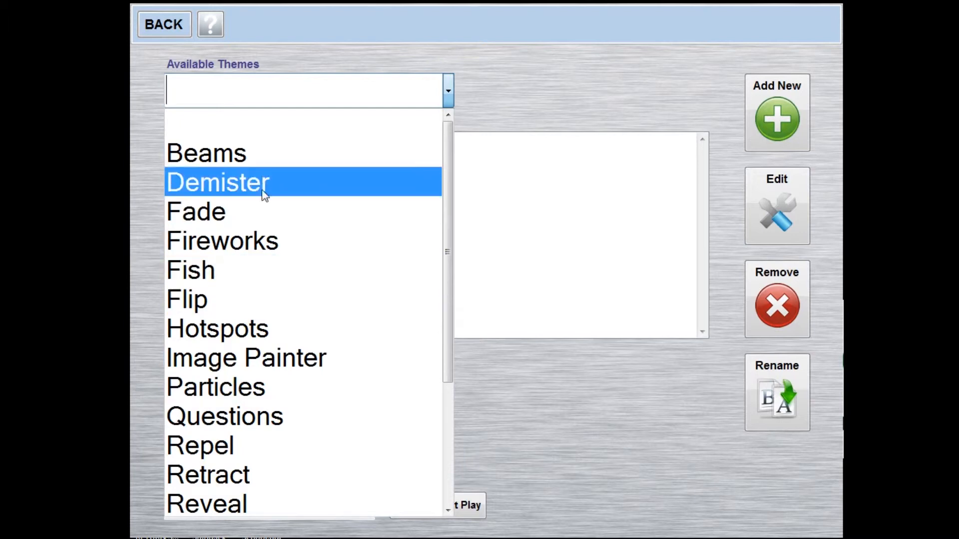
pyautogui.click(251, 270)
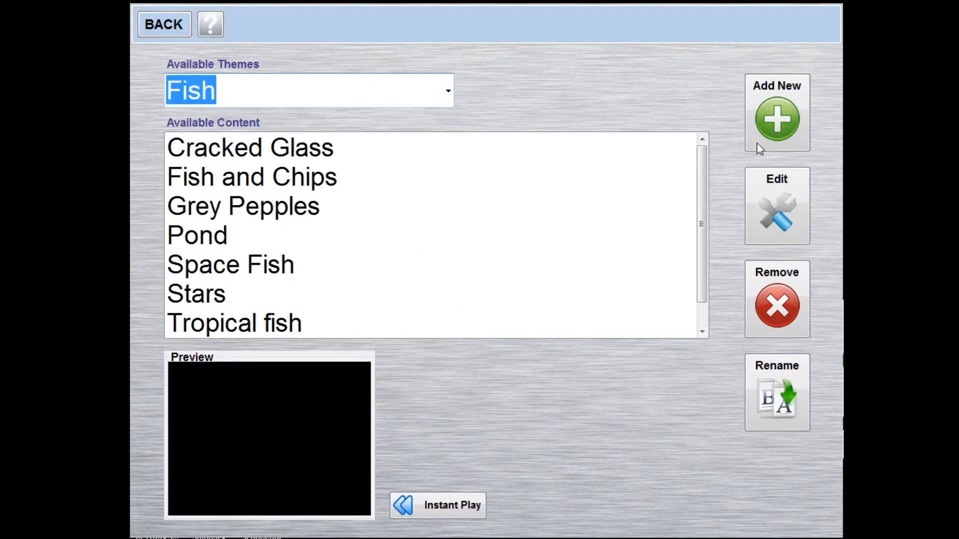
pyautogui.click(776, 135)
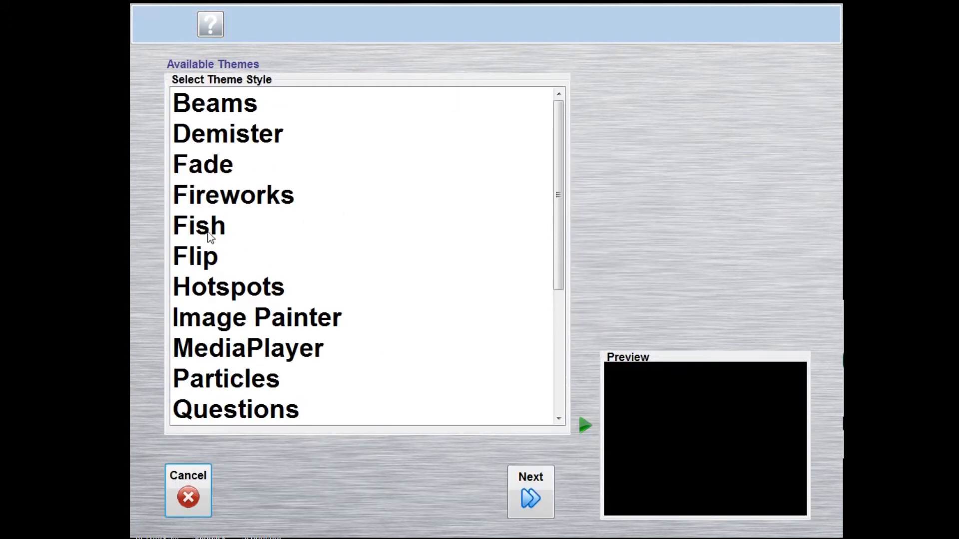
# Choose the Fish theme style and name the new theme with the owner's first name in possessive form followed by "Fish Demo"
pyautogui.click(210, 237)
pyautogui.click(527, 483)
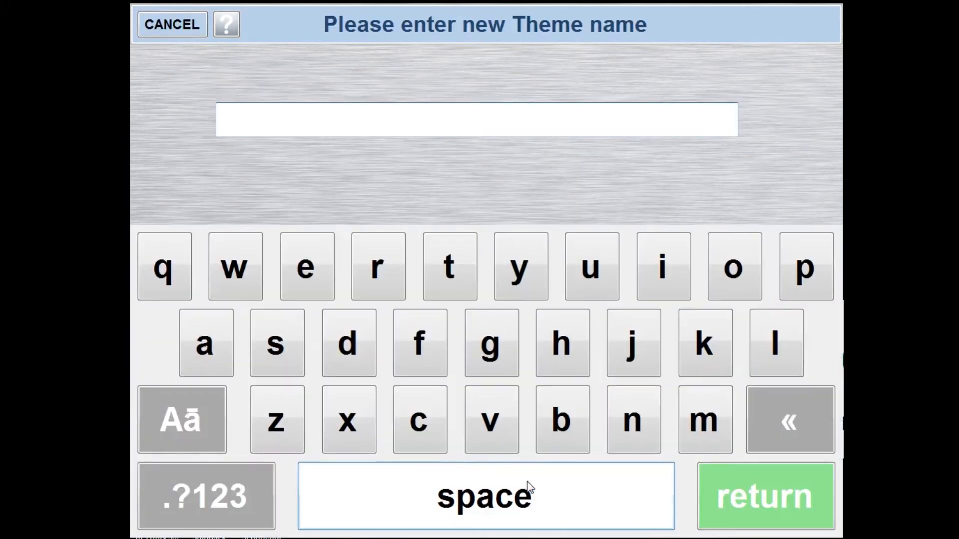
pyautogui.write('Warrn')
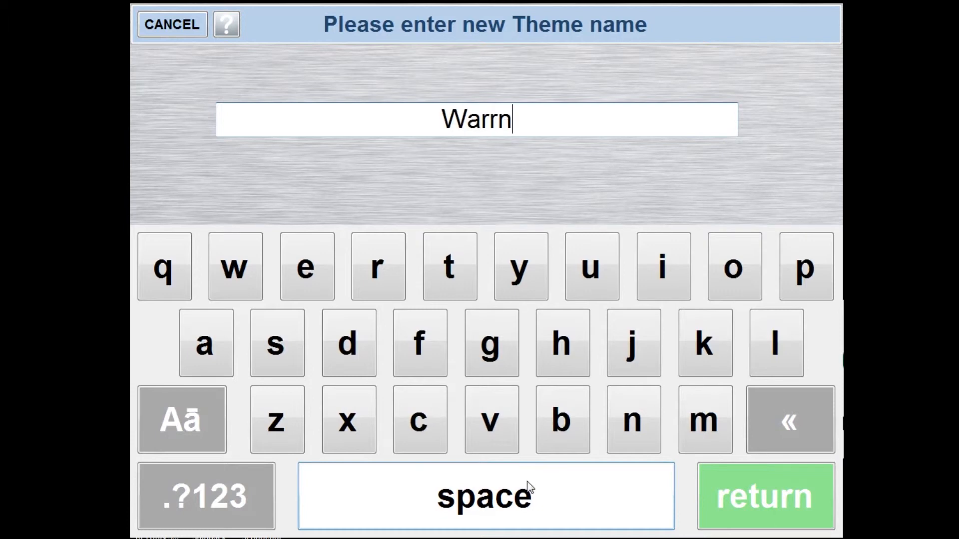
pyautogui.press('BackSpace')
pyautogui.write("en's")
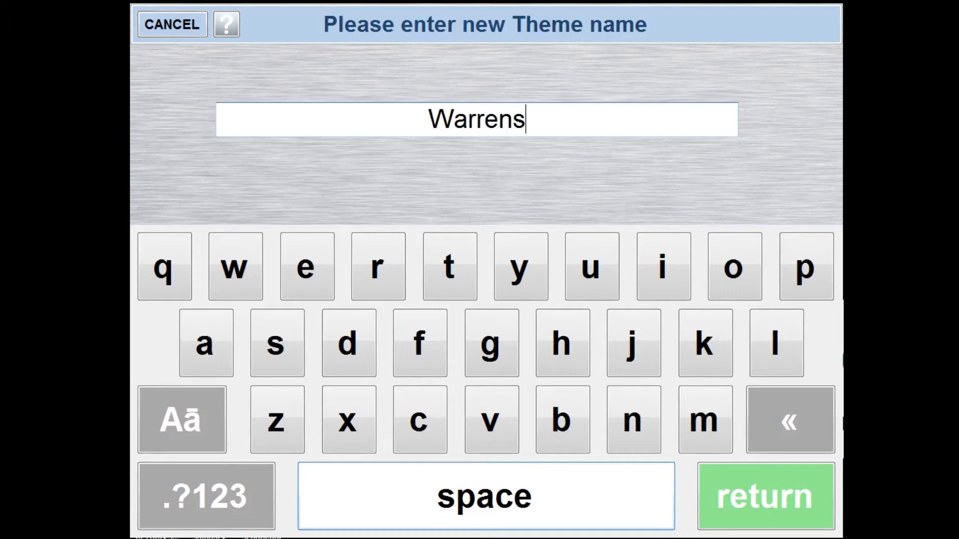
pyautogui.press('BackSpace')
pyautogui.write("'s Fush")
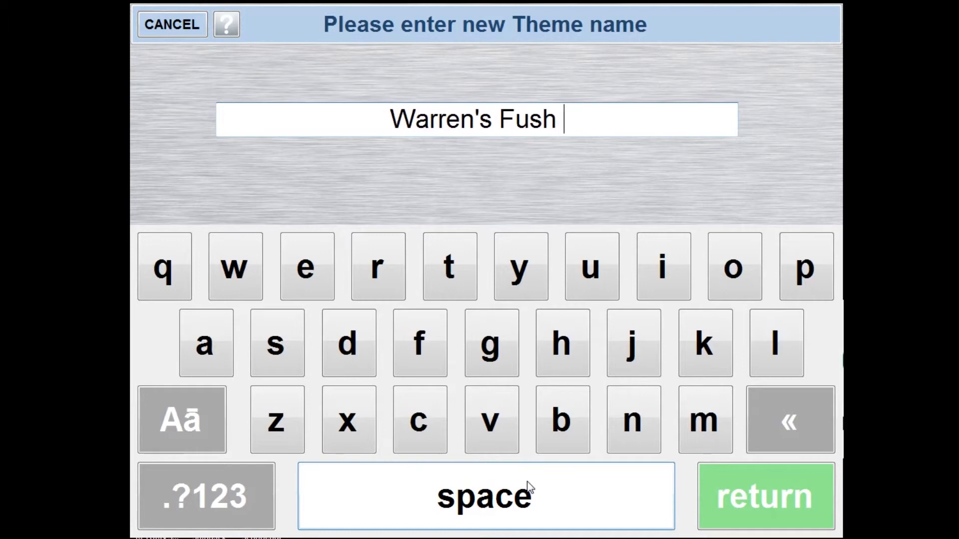
pyautogui.press('BackSpace')
pyautogui.press('BackSpace')
pyautogui.press('BackSpace')
pyautogui.write('ish Demo')
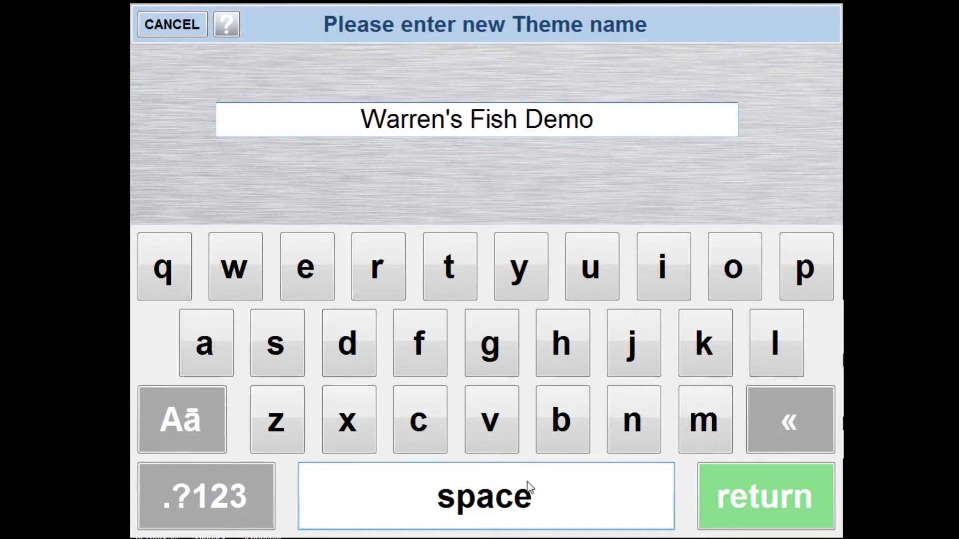
pyautogui.click(754, 486)
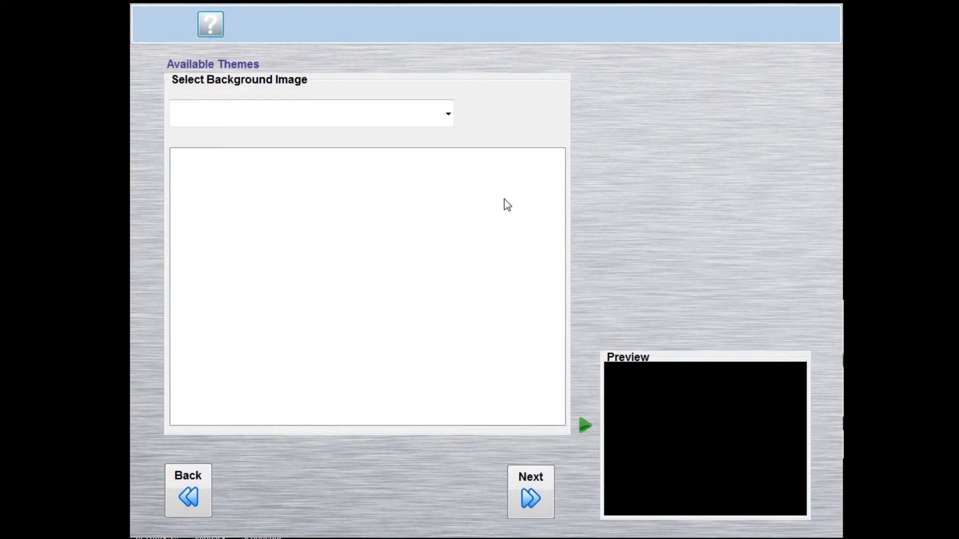
# Set Rush Album Cover from the Imports category as the theme's background image and continue to the effect settings
pyautogui.click(448, 115)
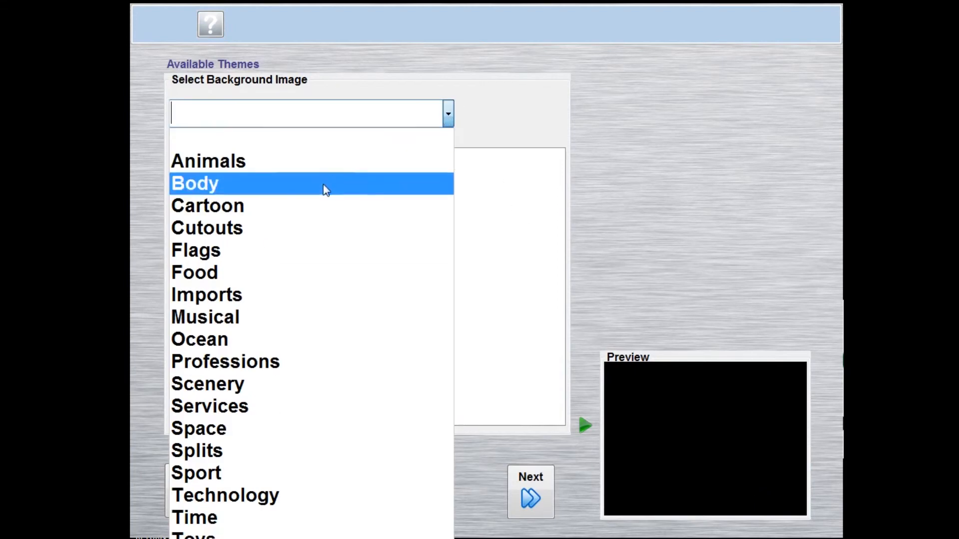
pyautogui.click(247, 296)
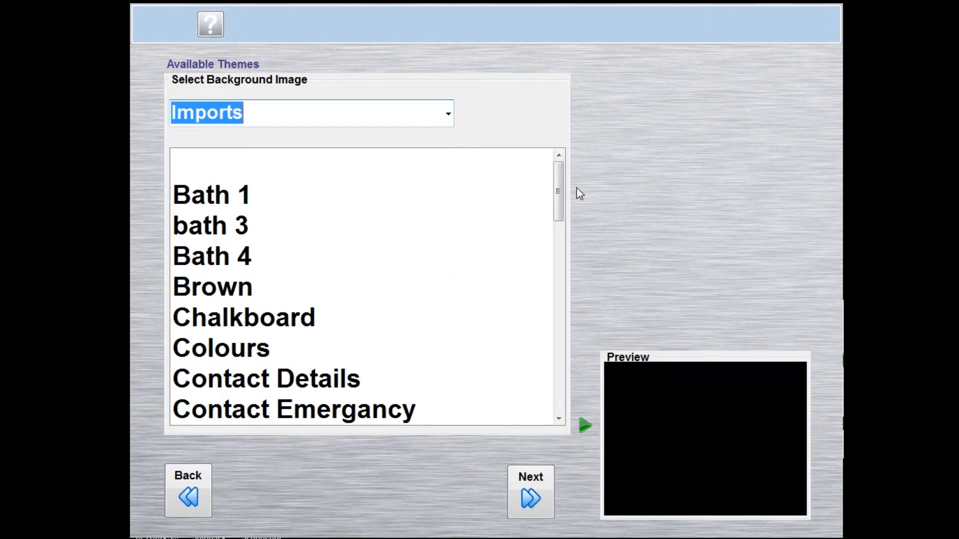
pyautogui.moveTo(560, 191); pyautogui.dragTo(560, 331)
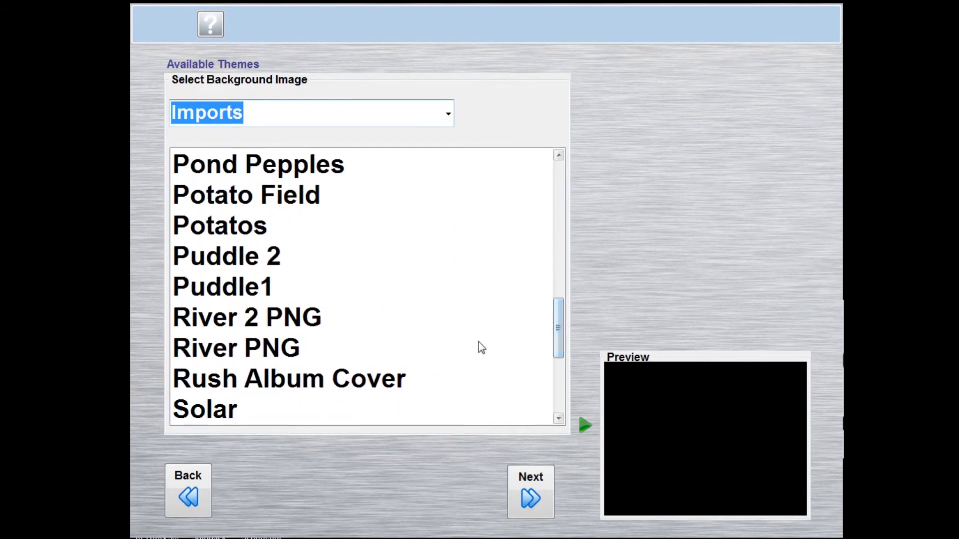
pyautogui.click(255, 390)
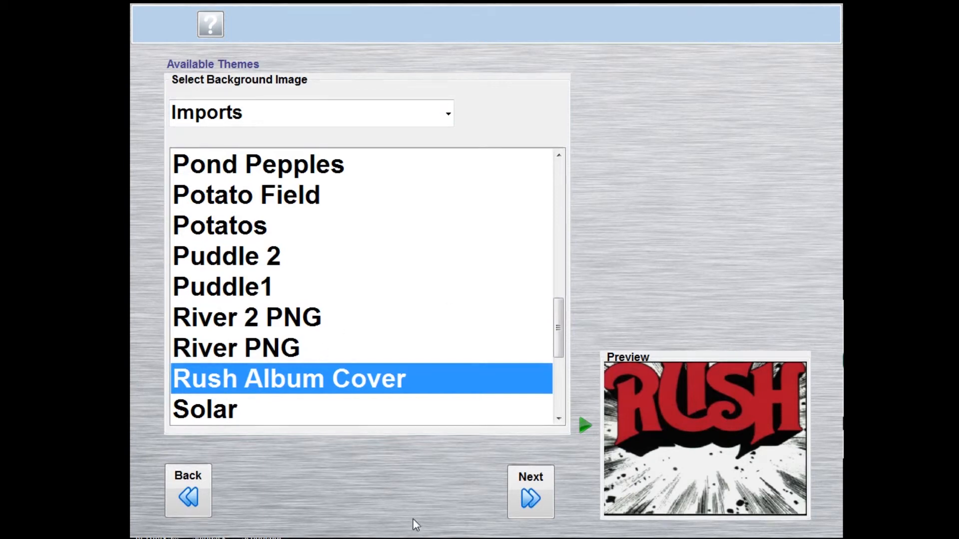
pyautogui.click(529, 499)
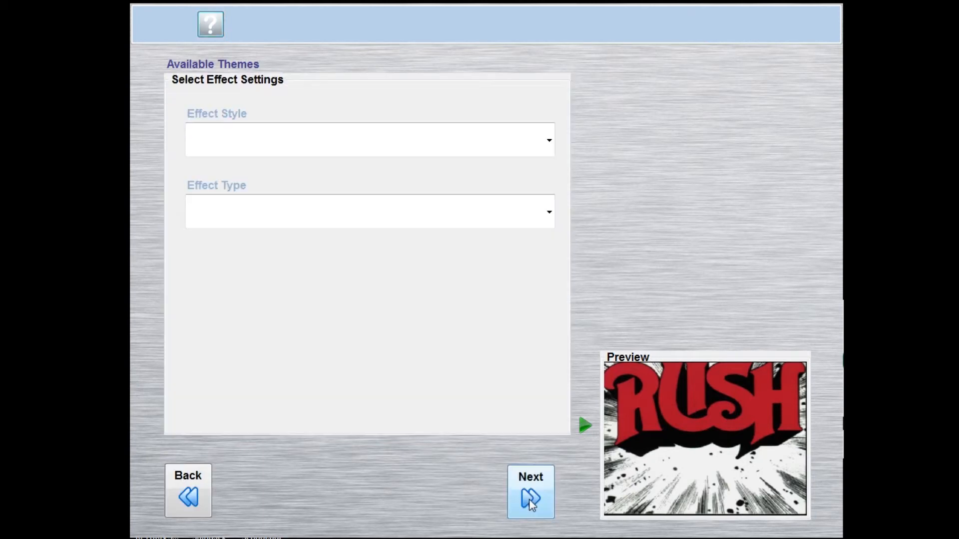
# Set the effect style to SWIM AWAY and the effect type to 5, and continue to the music selection
pyautogui.click(549, 148)
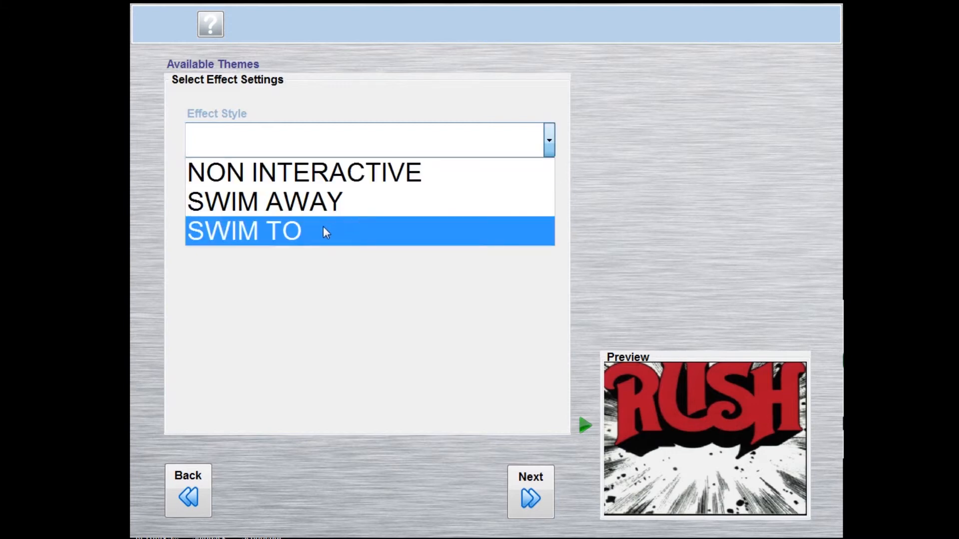
pyautogui.click(295, 210)
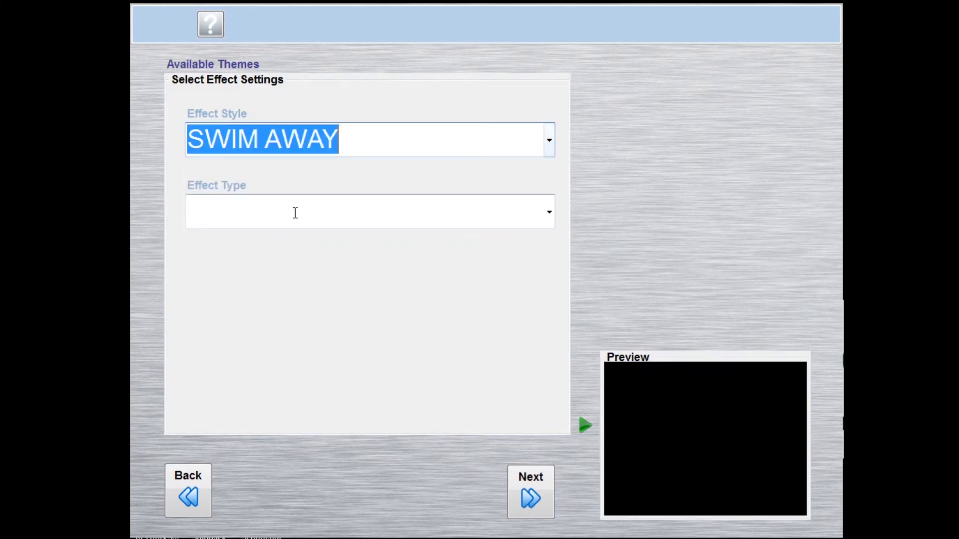
pyautogui.click(548, 214)
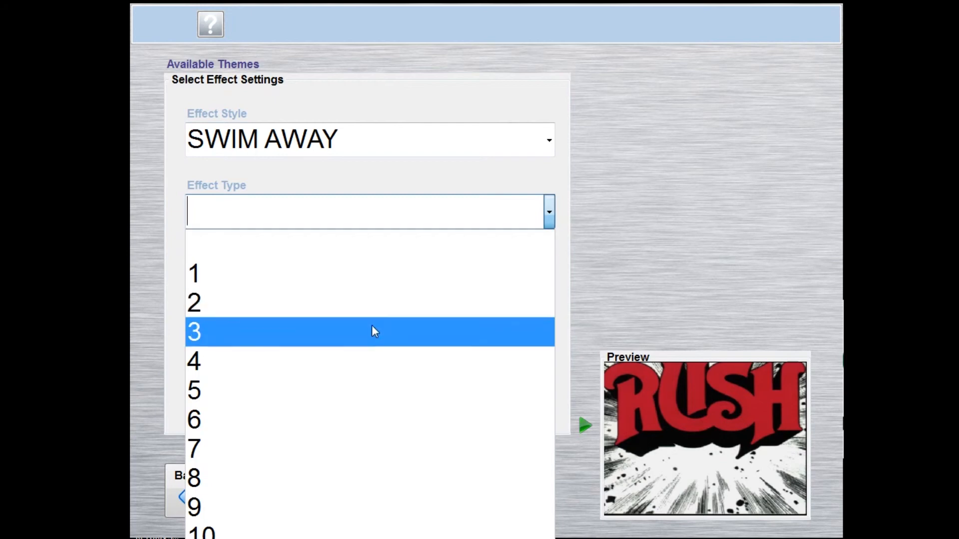
pyautogui.click(346, 390)
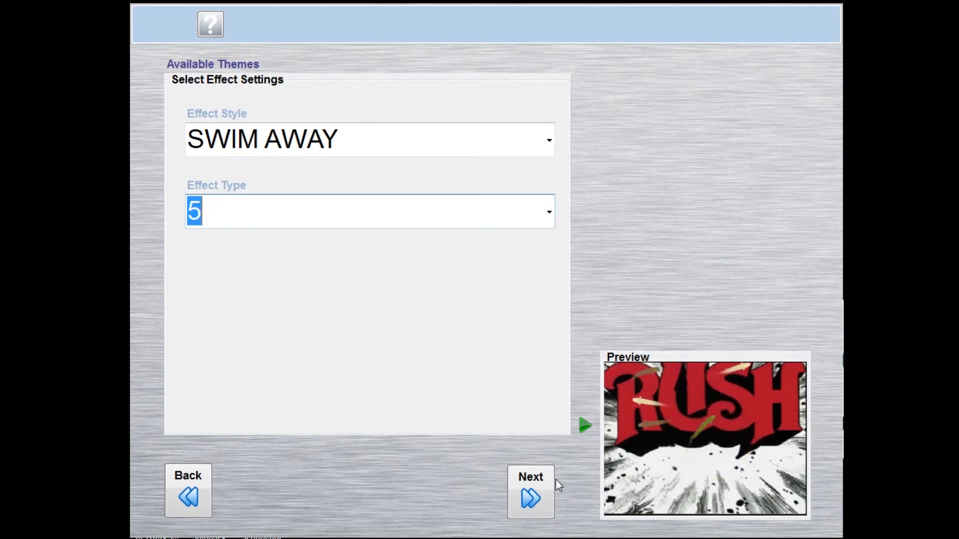
pyautogui.click(529, 507)
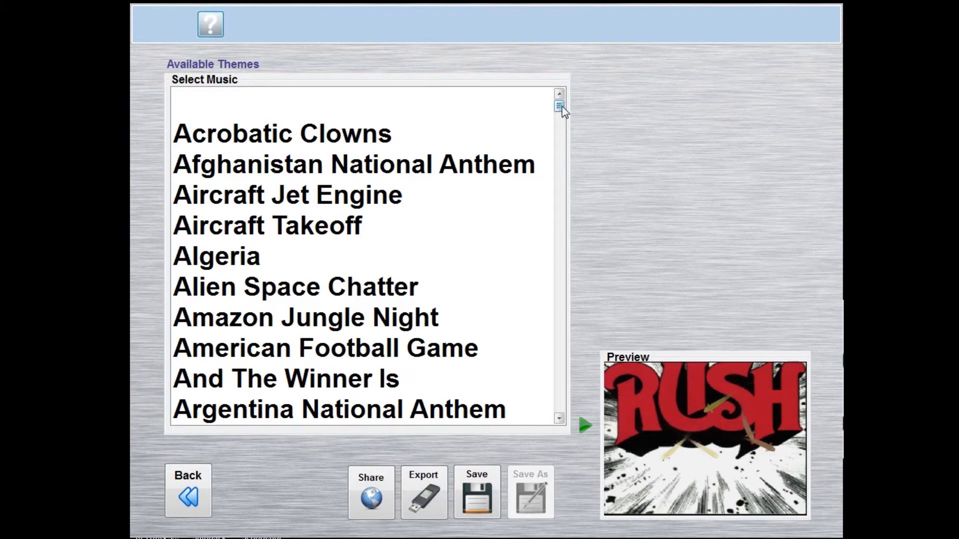
# Look through the list of available music for the imported Rush track
pyautogui.moveTo(562, 107); pyautogui.dragTo(557, 237)
pyautogui.click(556, 256)
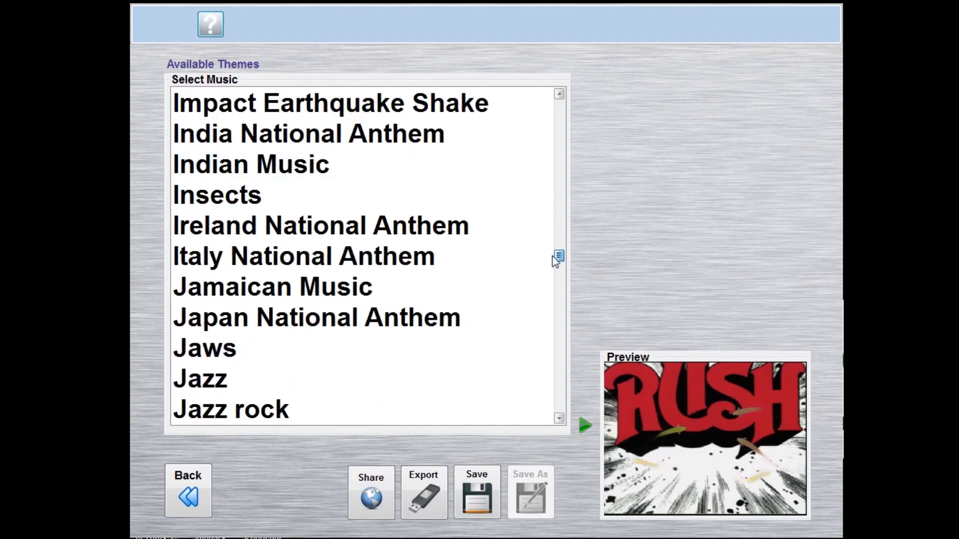
pyautogui.click(553, 230)
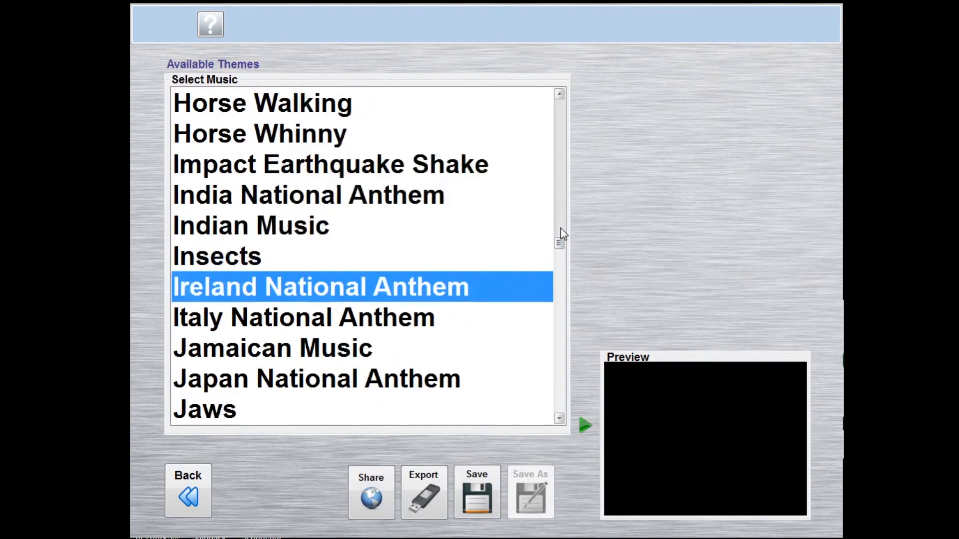
pyautogui.click(559, 229)
pyautogui.click(560, 228)
pyautogui.click(561, 212)
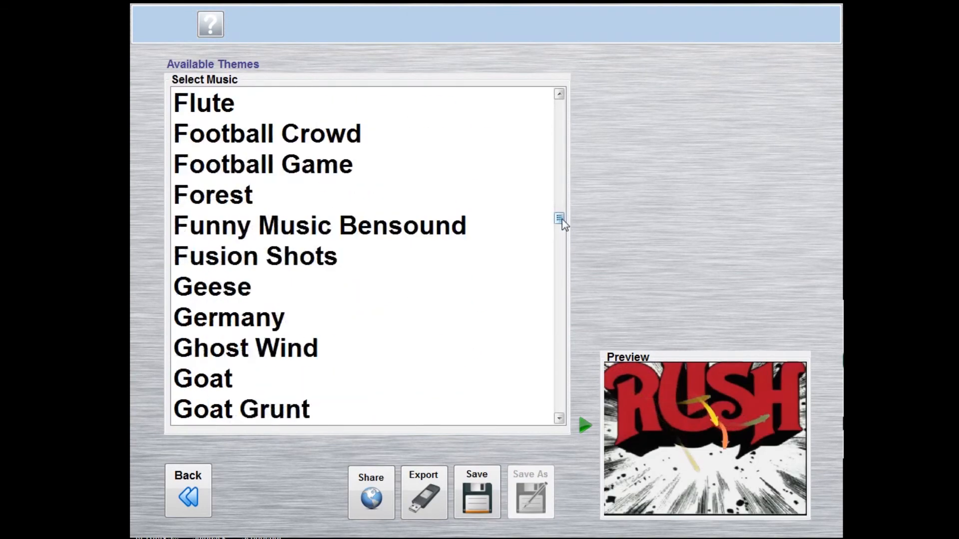
pyautogui.moveTo(562, 220); pyautogui.dragTo(445, 366)
pyautogui.scroll(15, 446, 366)
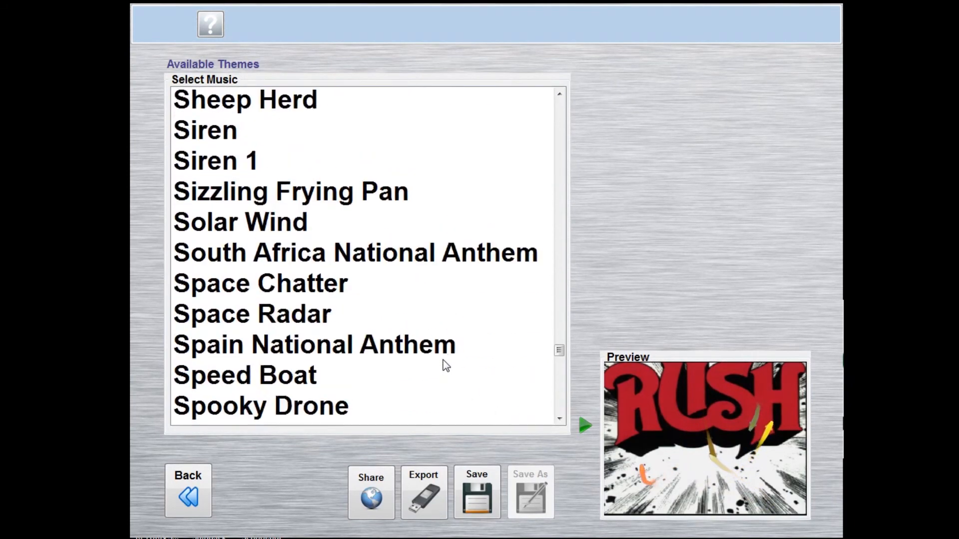
pyautogui.scroll(15, 446, 366)
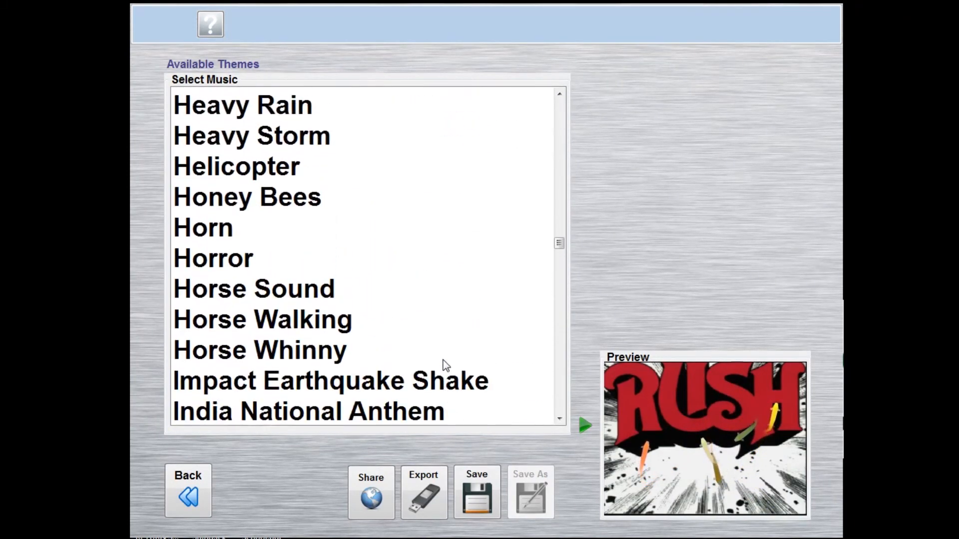
pyautogui.scroll(9, 446, 366)
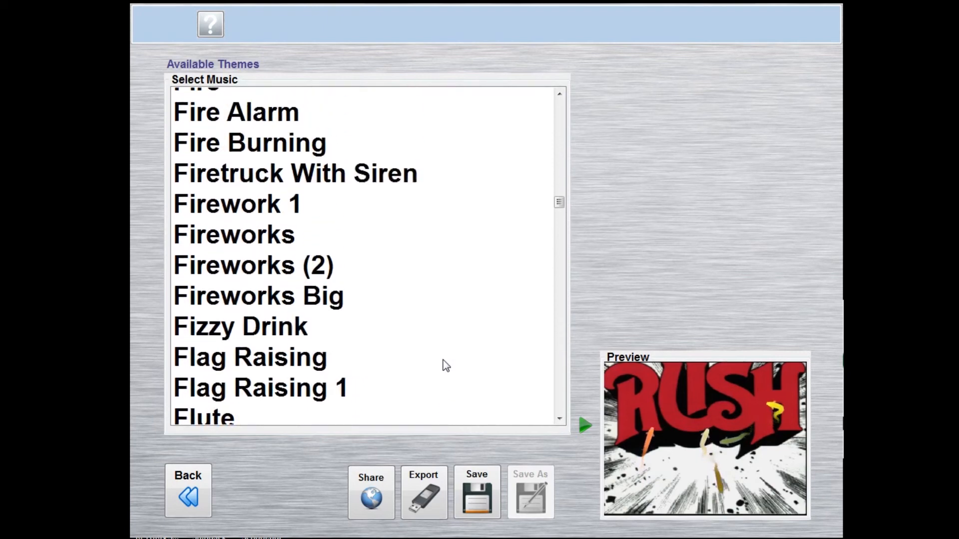
pyautogui.scroll(7, 445, 366)
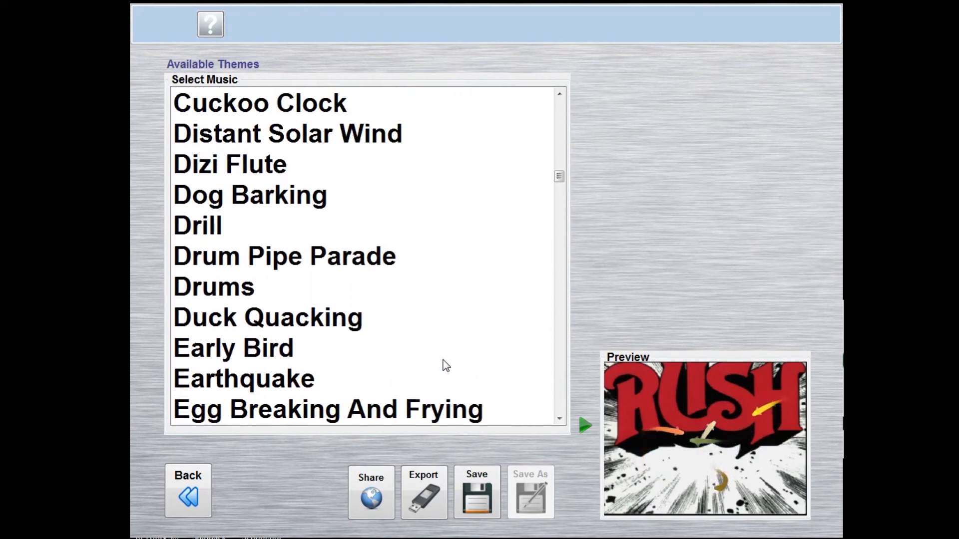
pyautogui.scroll(7, 446, 366)
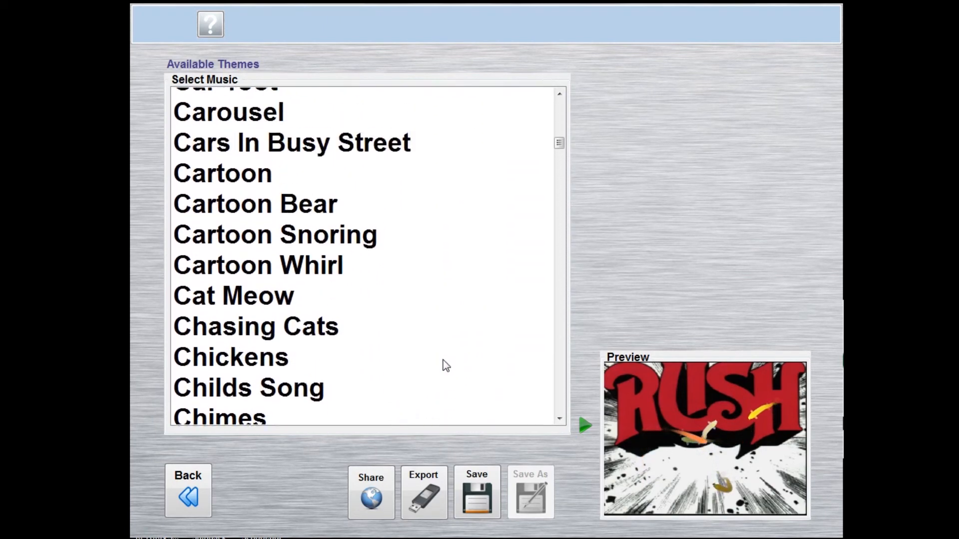
pyautogui.scroll(6, 446, 366)
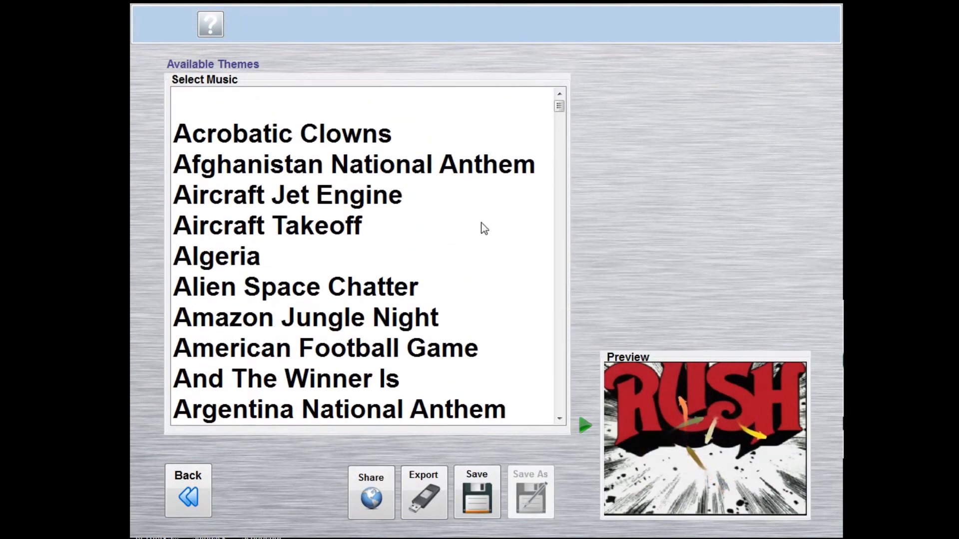
# Select Take a Friend - Rush as the theme's music, then save the theme and return to the main menu
pyautogui.scroll(-1, 444, 234)
pyautogui.scroll(-9, 443, 234)
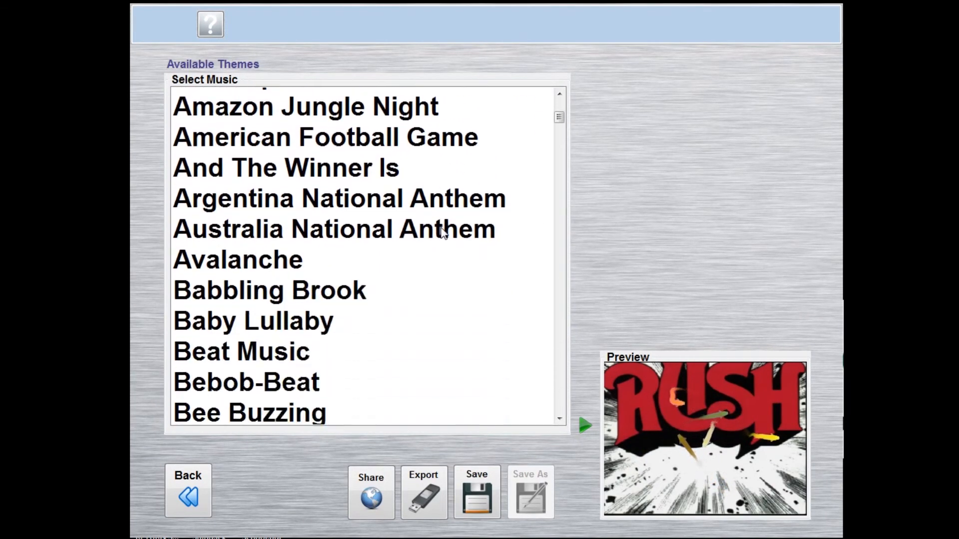
pyautogui.scroll(-8, 465, 225)
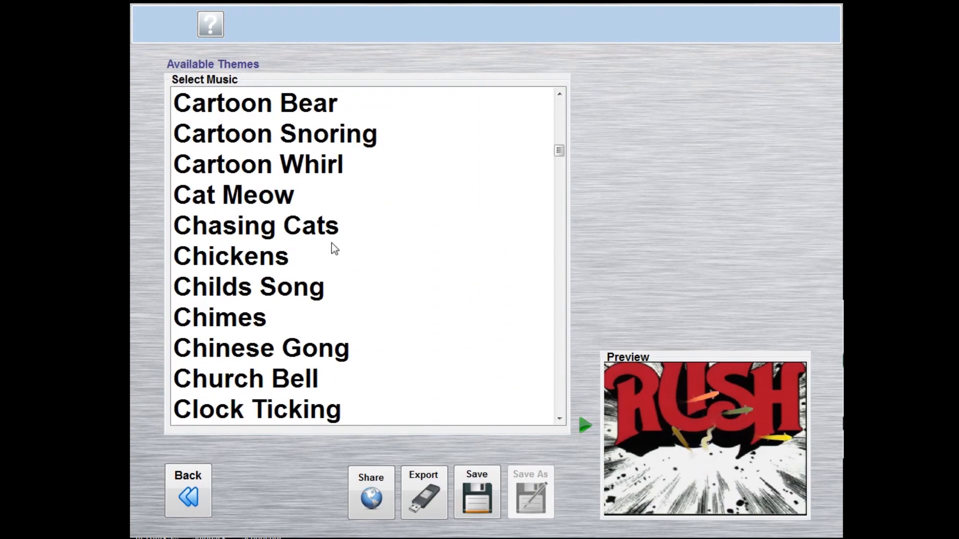
pyautogui.scroll(-10, 497, 250)
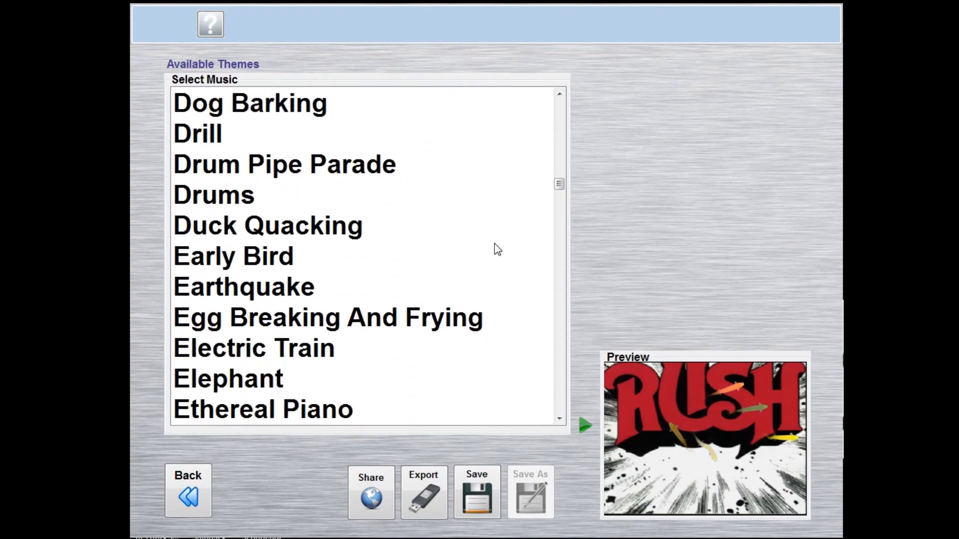
pyautogui.scroll(-10, 497, 250)
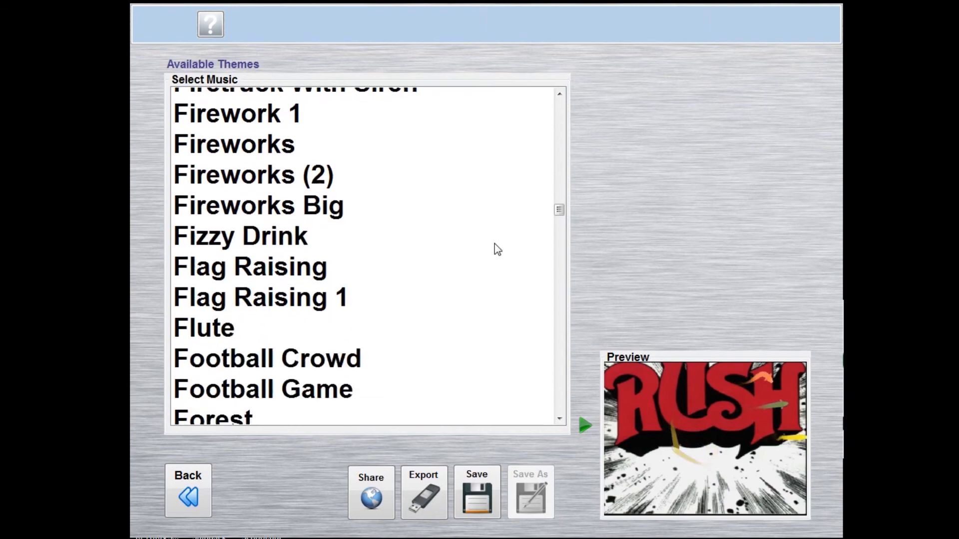
pyautogui.scroll(-10, 497, 250)
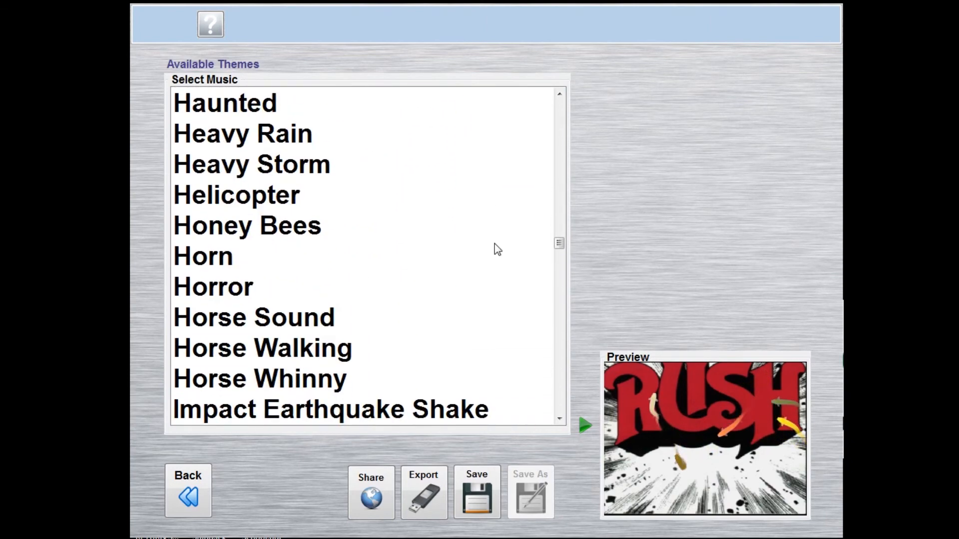
pyautogui.scroll(-3, 497, 250)
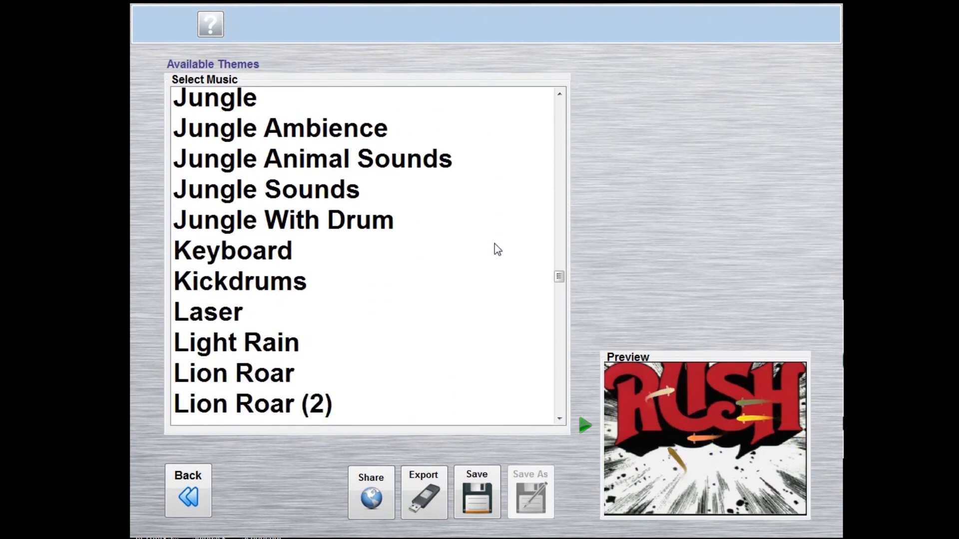
pyautogui.scroll(5, 497, 250)
pyautogui.scroll(-1, 497, 250)
pyautogui.scroll(-11, 497, 249)
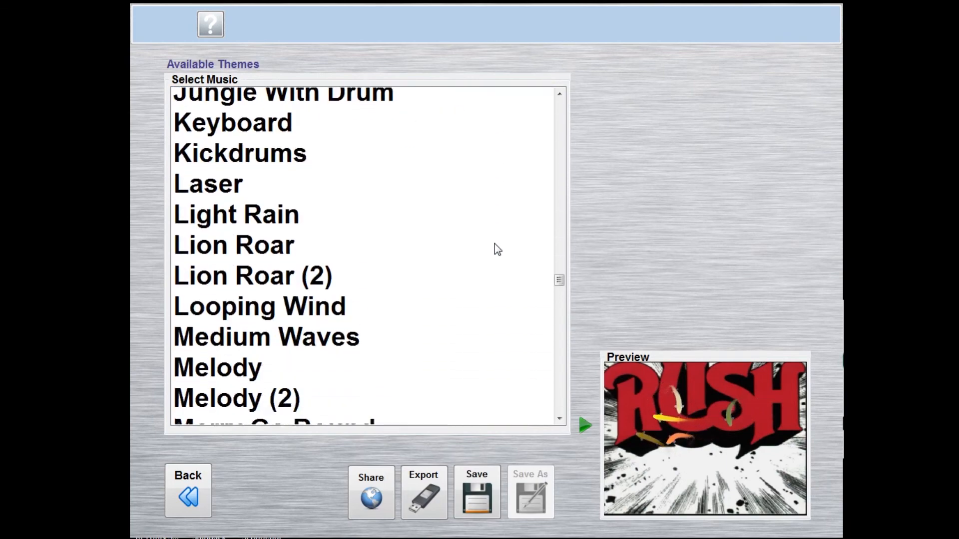
pyautogui.scroll(-18, 498, 250)
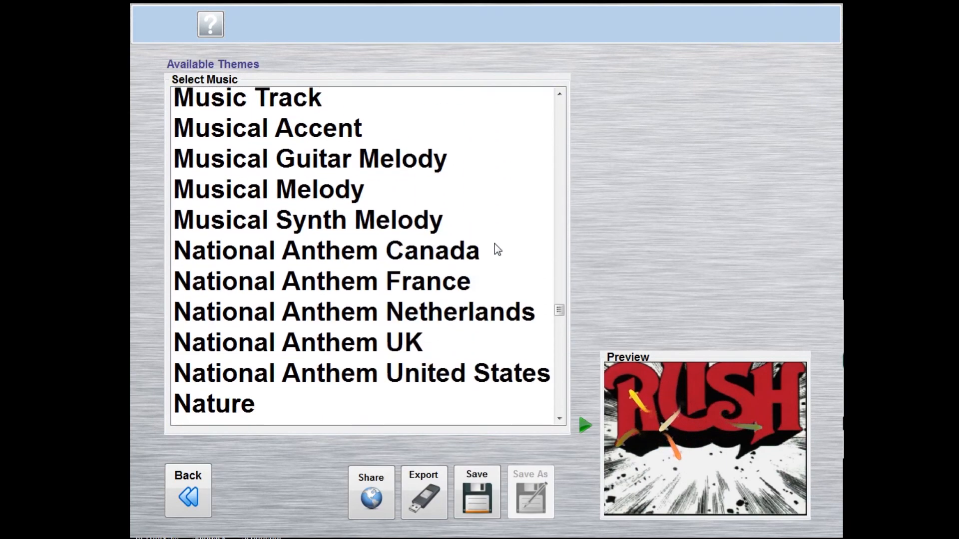
pyautogui.scroll(-16, 498, 249)
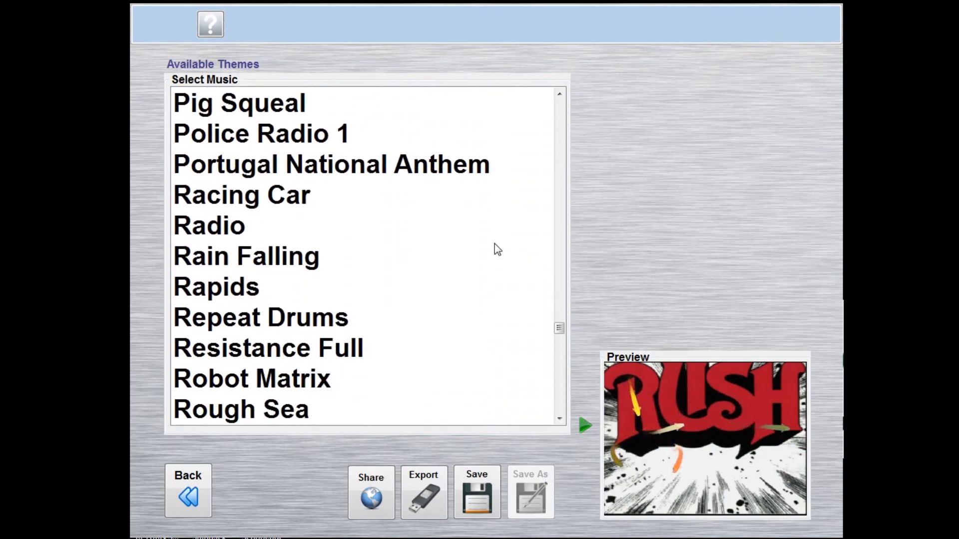
pyautogui.scroll(-18, 497, 250)
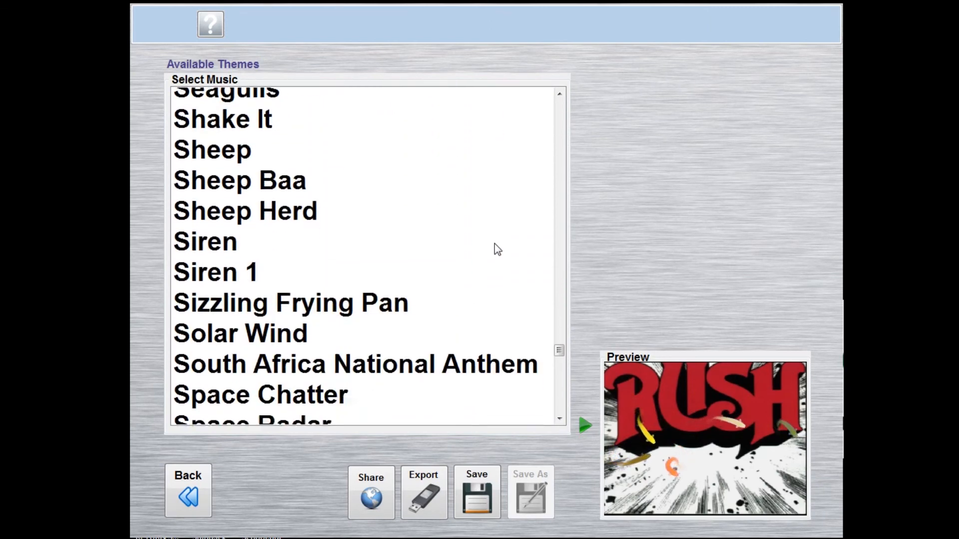
pyautogui.scroll(-5, 497, 250)
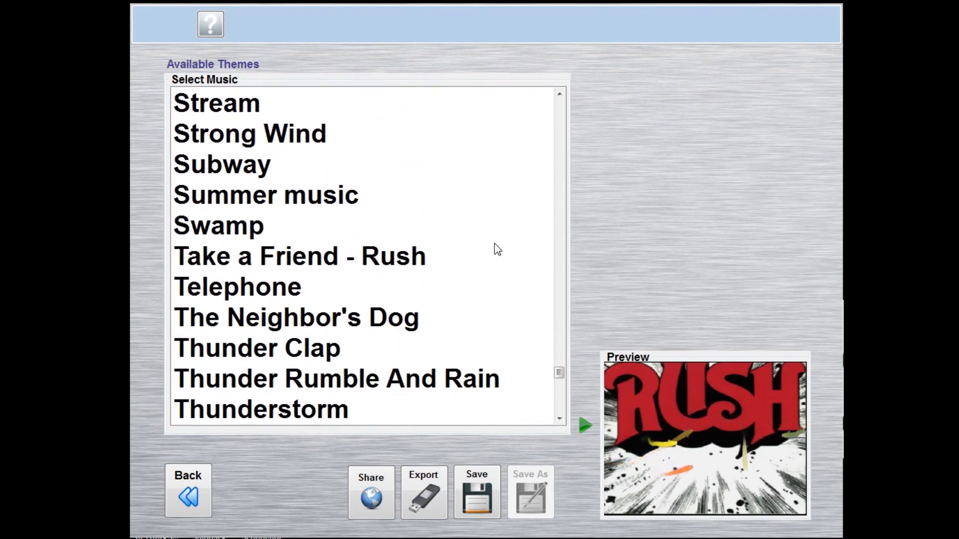
pyautogui.click(310, 253)
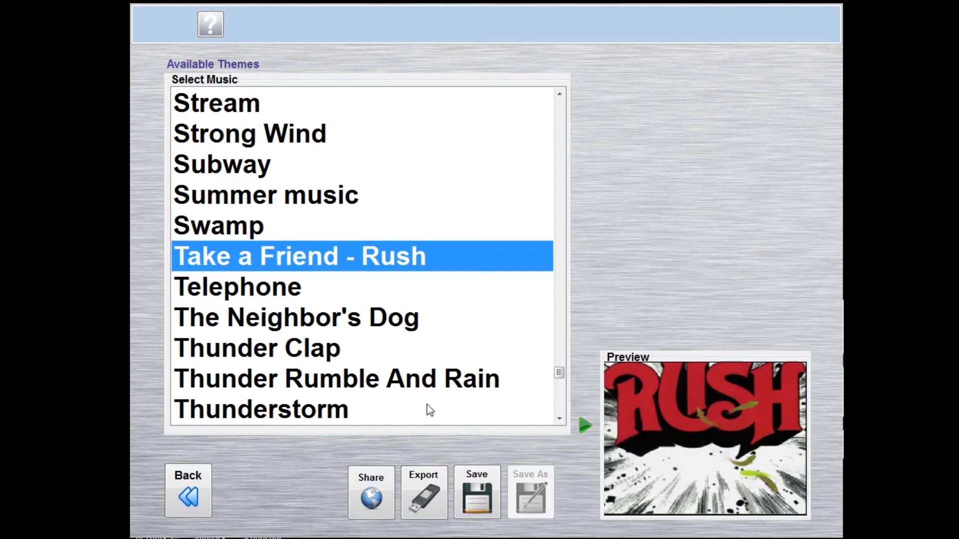
pyautogui.click(468, 494)
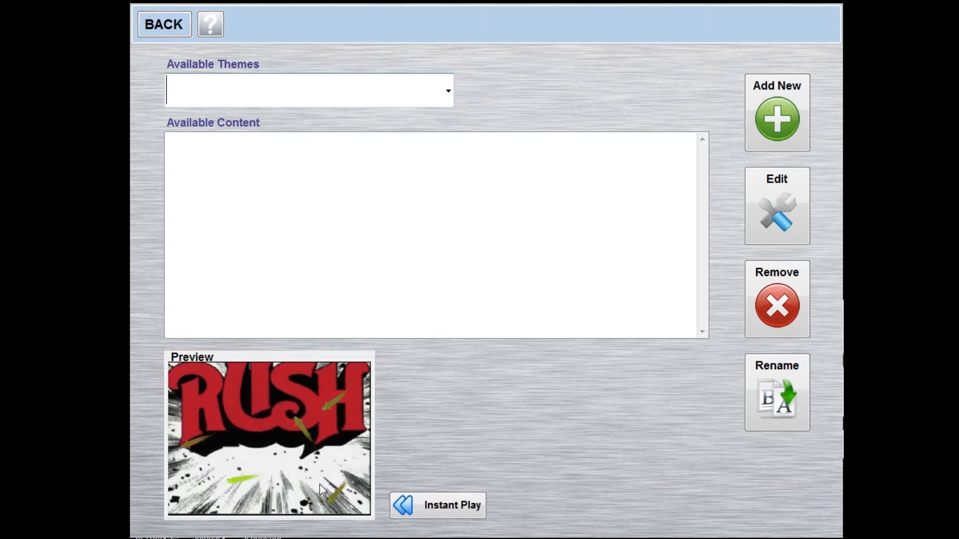
pyautogui.click(149, 33)
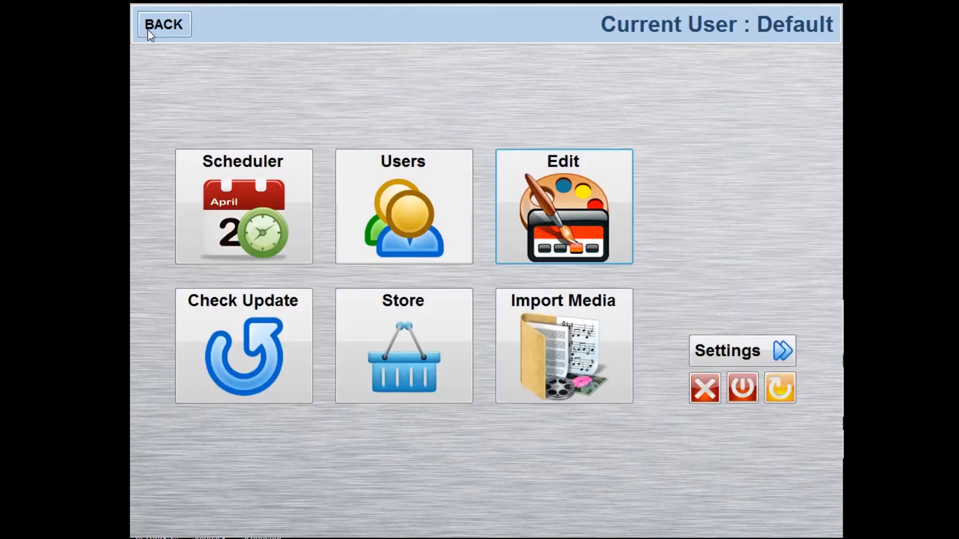